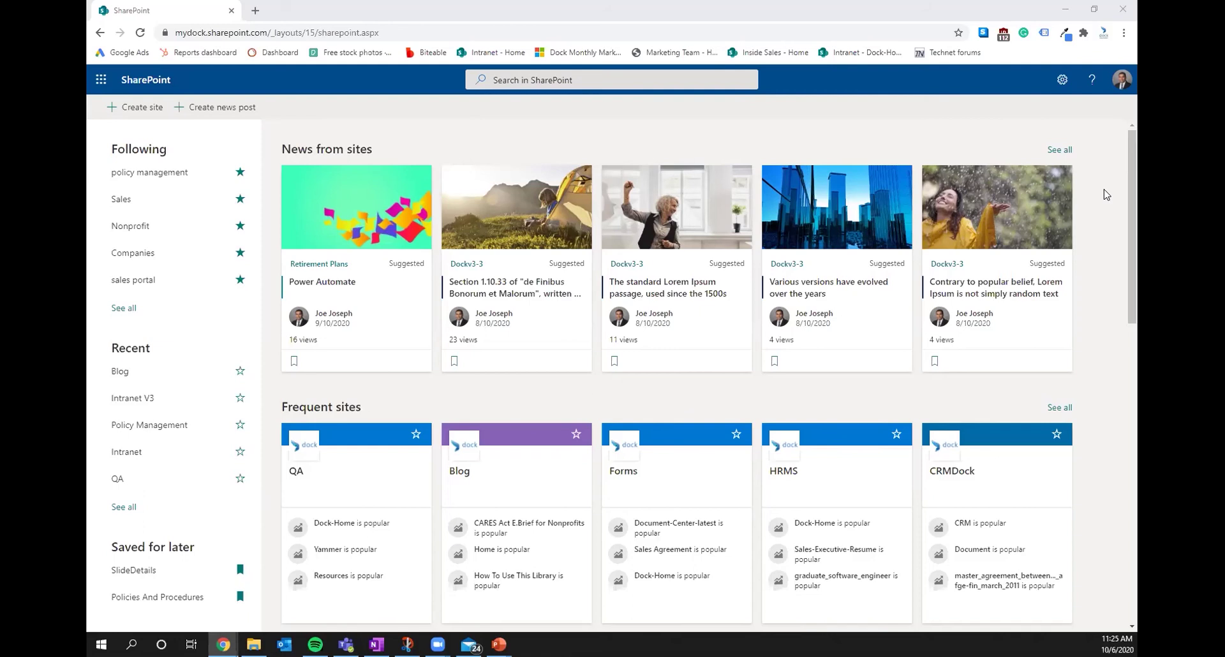
Go through the site contents to the site settings and open the People and Groups page for Team Site Members.
left_click(1058, 87)
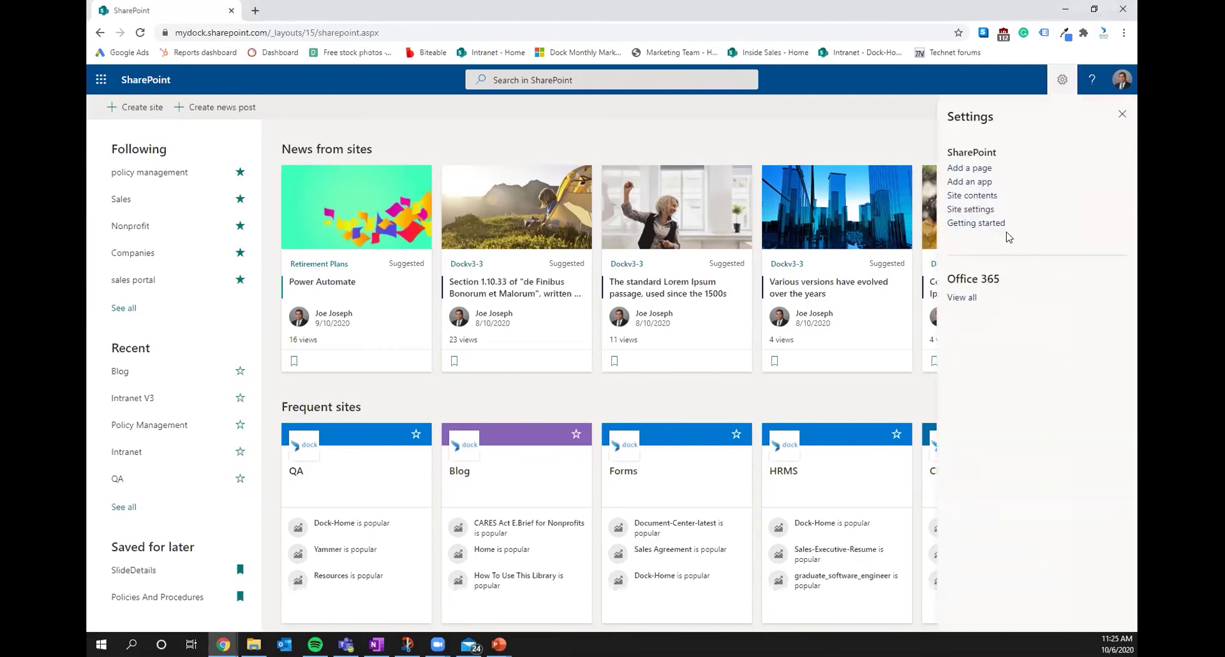
left_click(985, 196)
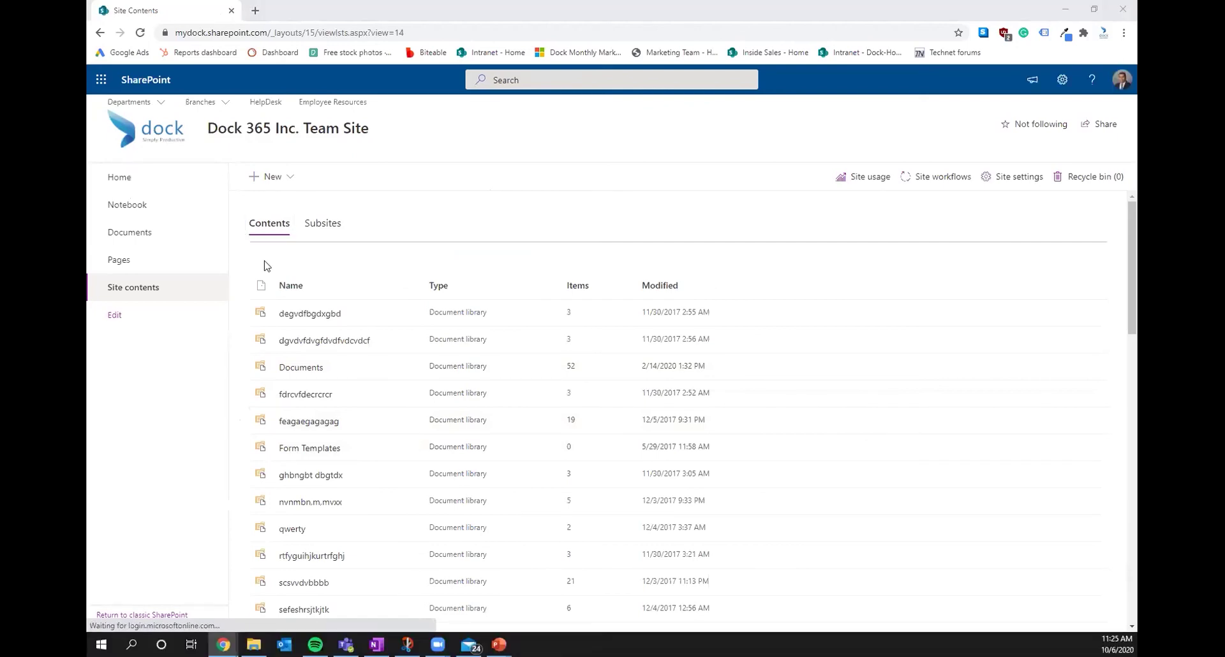
left_click(1019, 180)
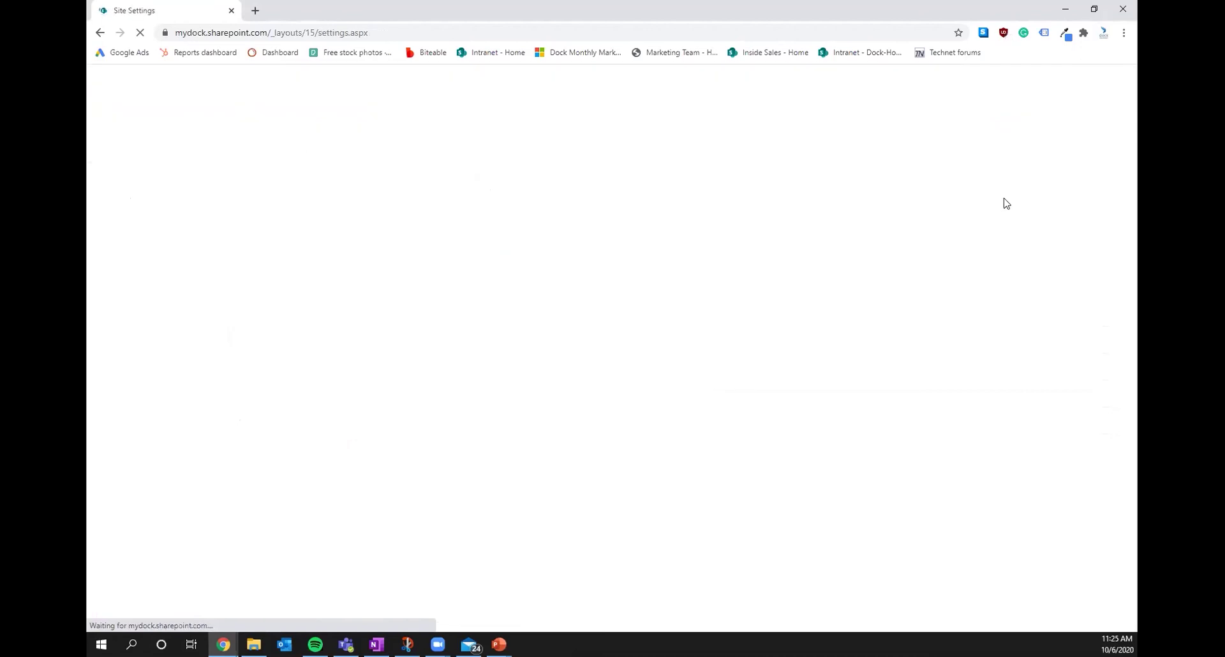
left_click(268, 209)
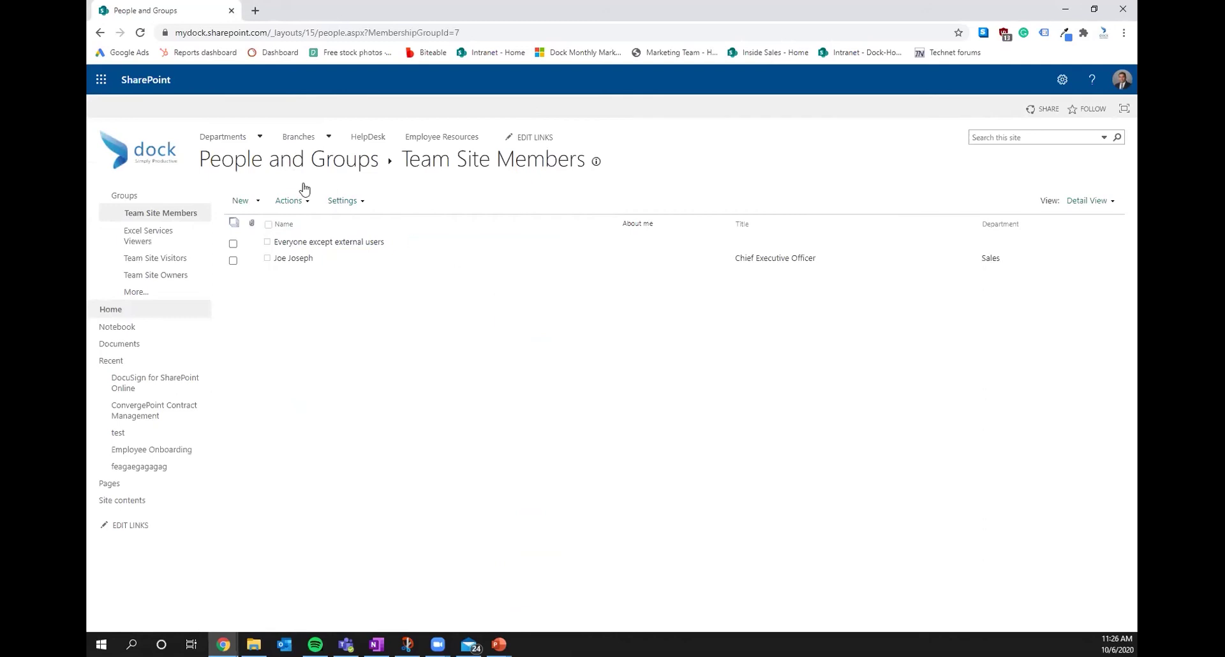
Start adding the marketing assistant to Team Site Members, show the sharing options, and switch the email invitation off and on again.
left_click(259, 202)
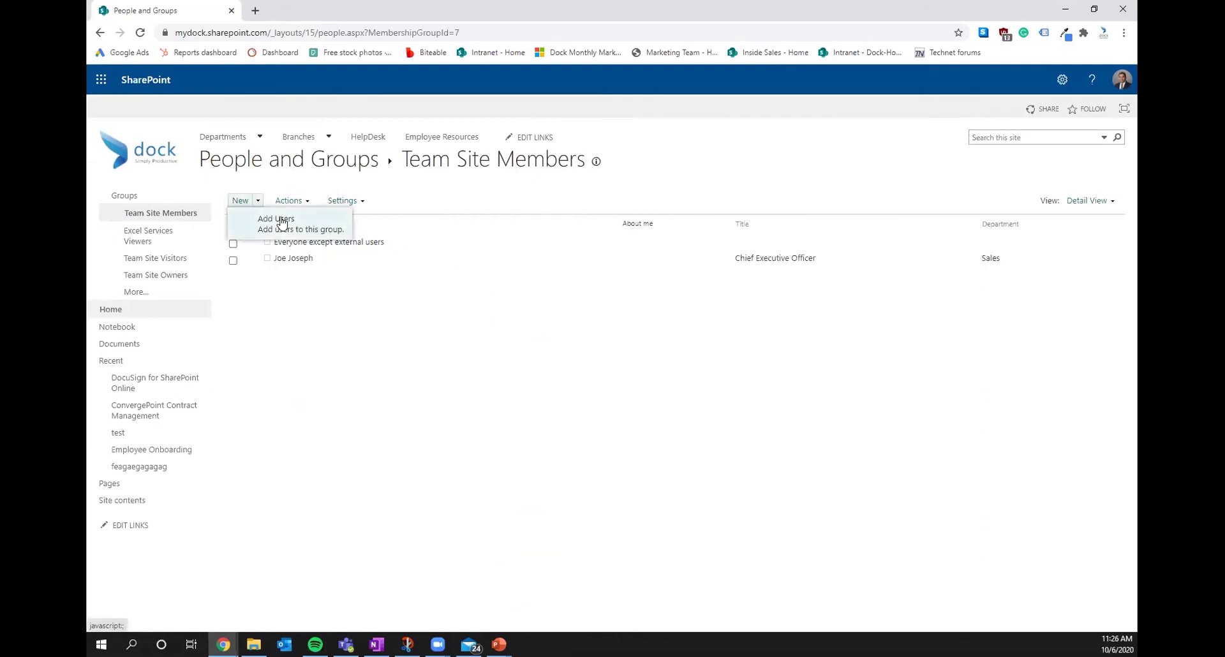
left_click(279, 220)
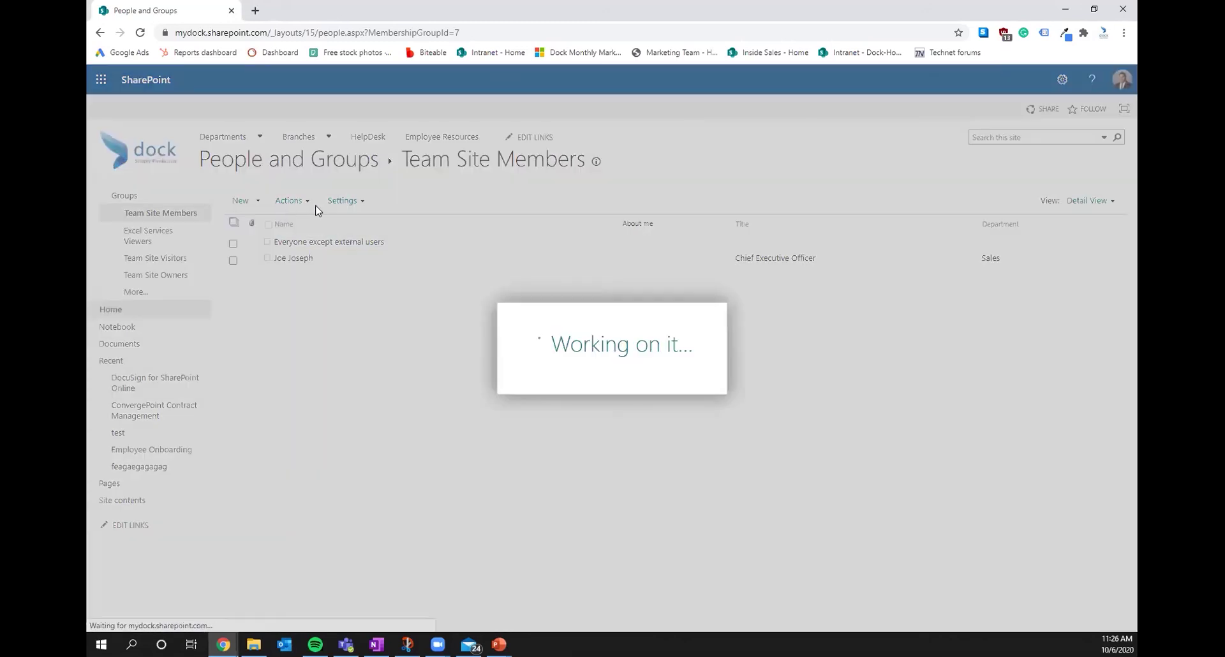
left_click(625, 312)
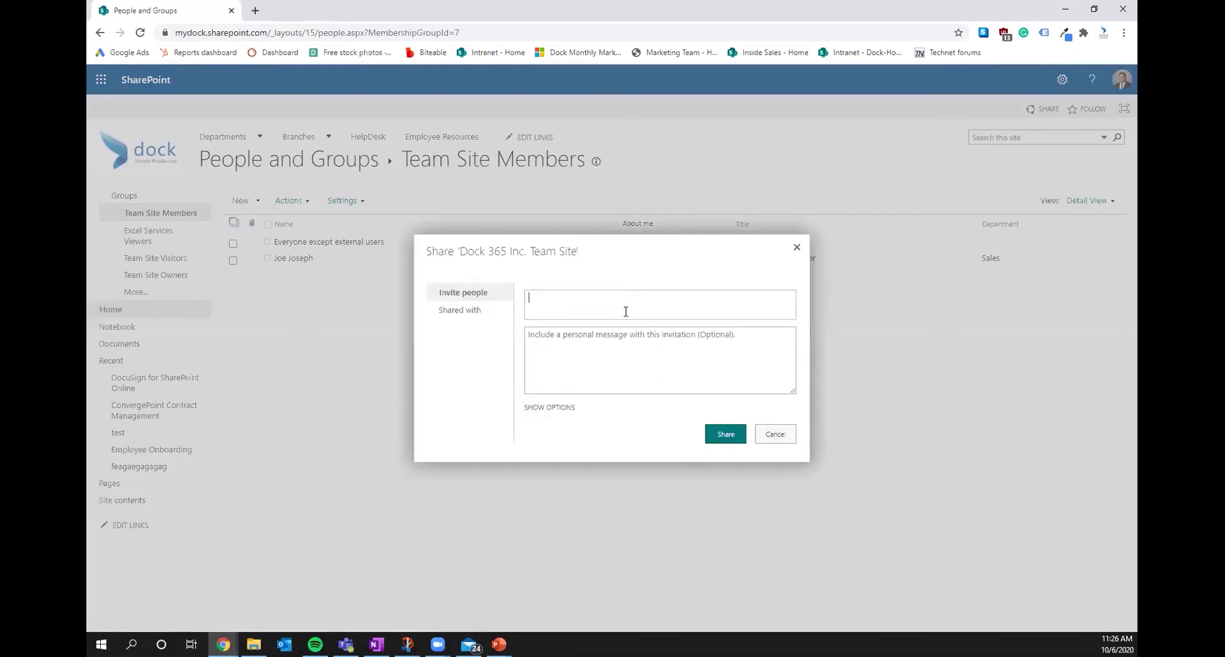
type("Alex")
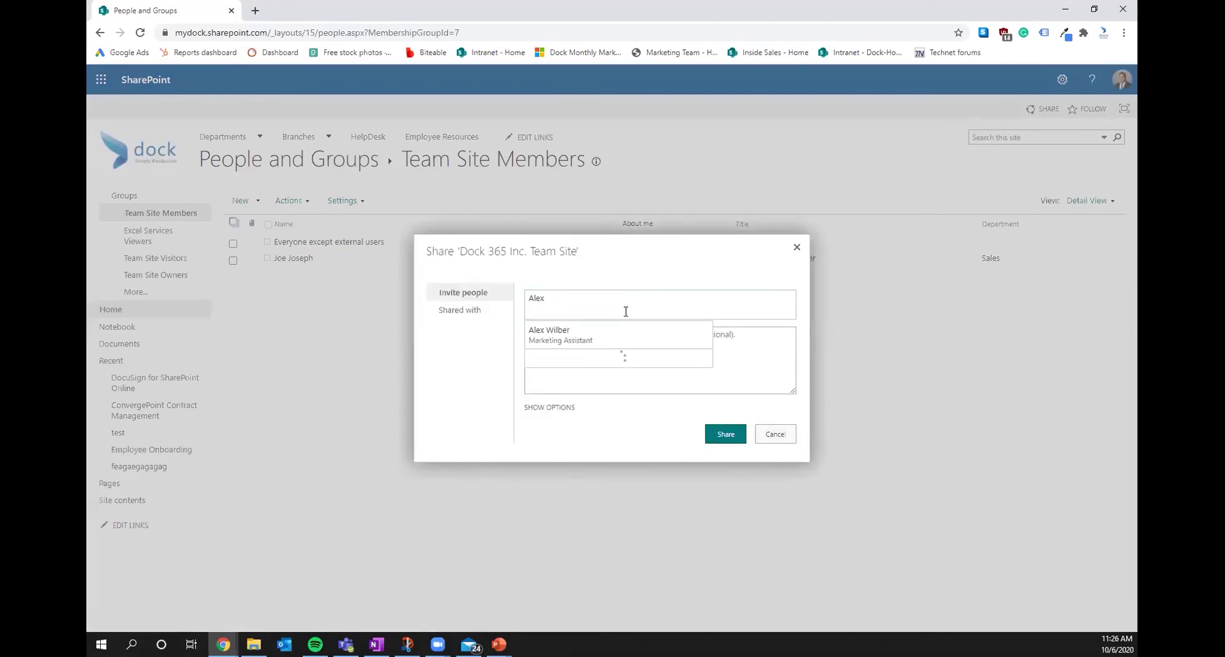
left_click(596, 335)
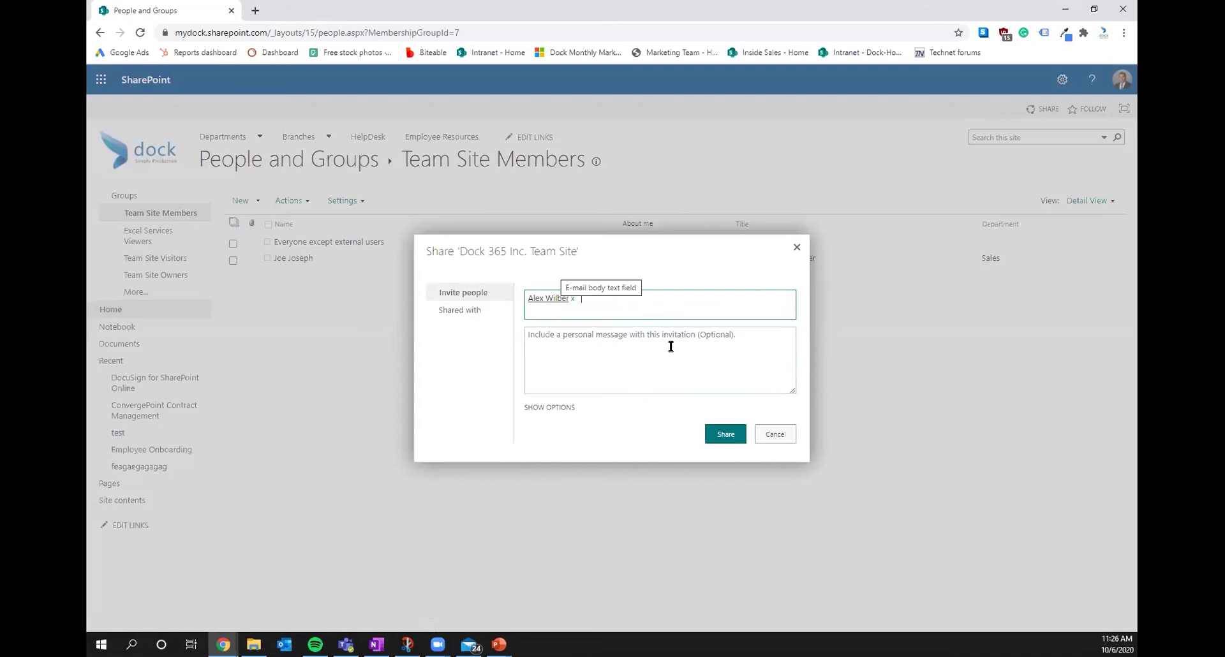
left_click(619, 338)
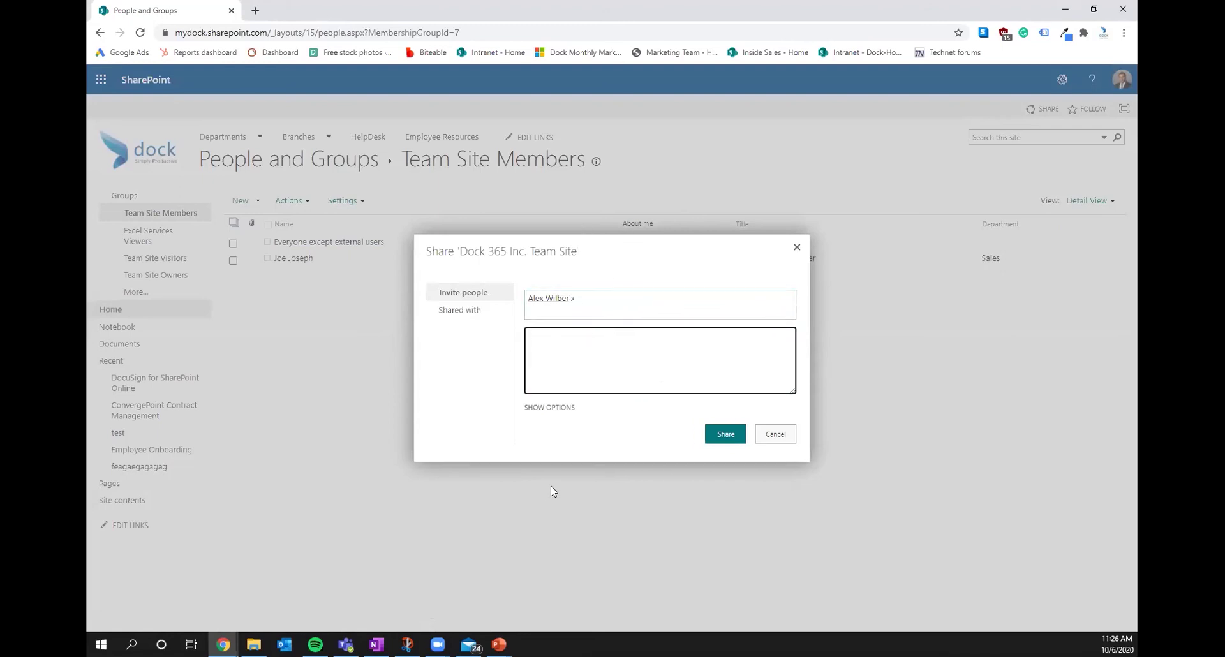
left_click(539, 408)
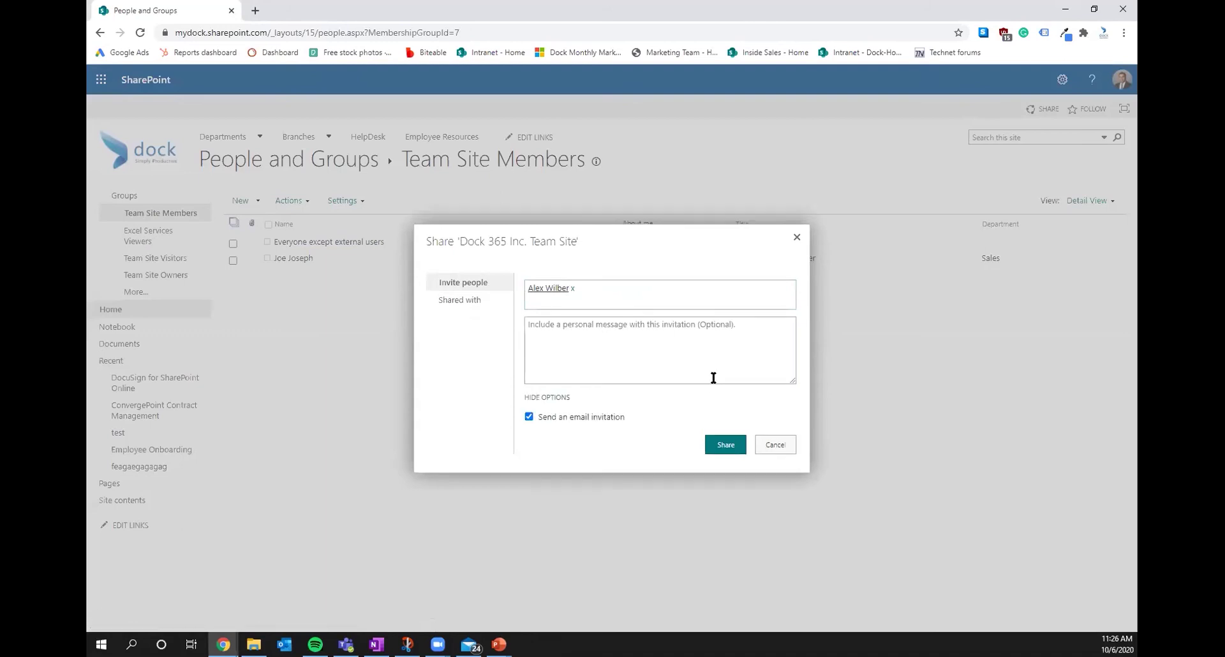
left_click(565, 419)
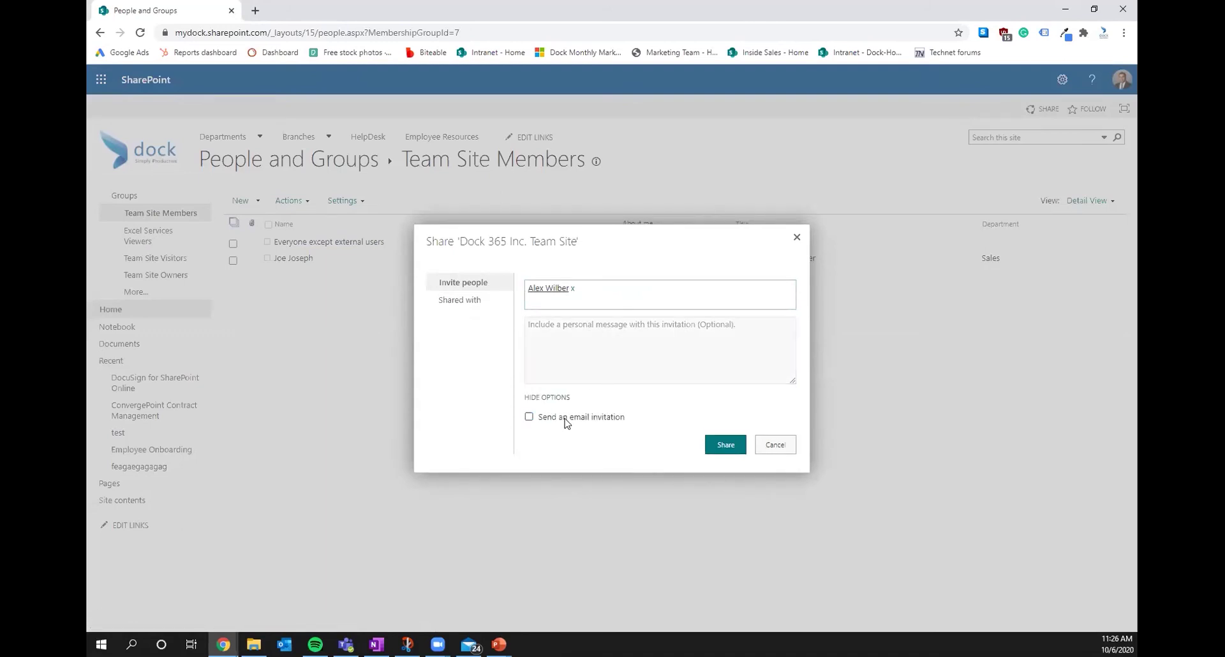
left_click(565, 420)
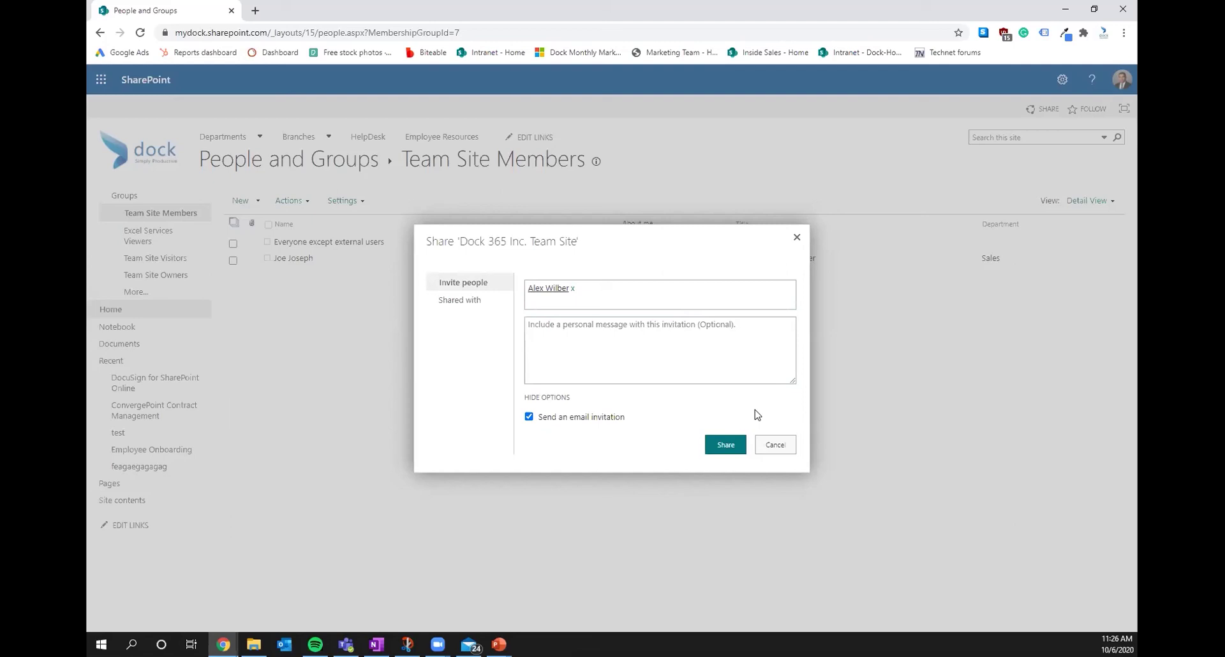
Review who the site is shared with and its advanced permissions page, and return to the Team Site Members list.
left_click(447, 299)
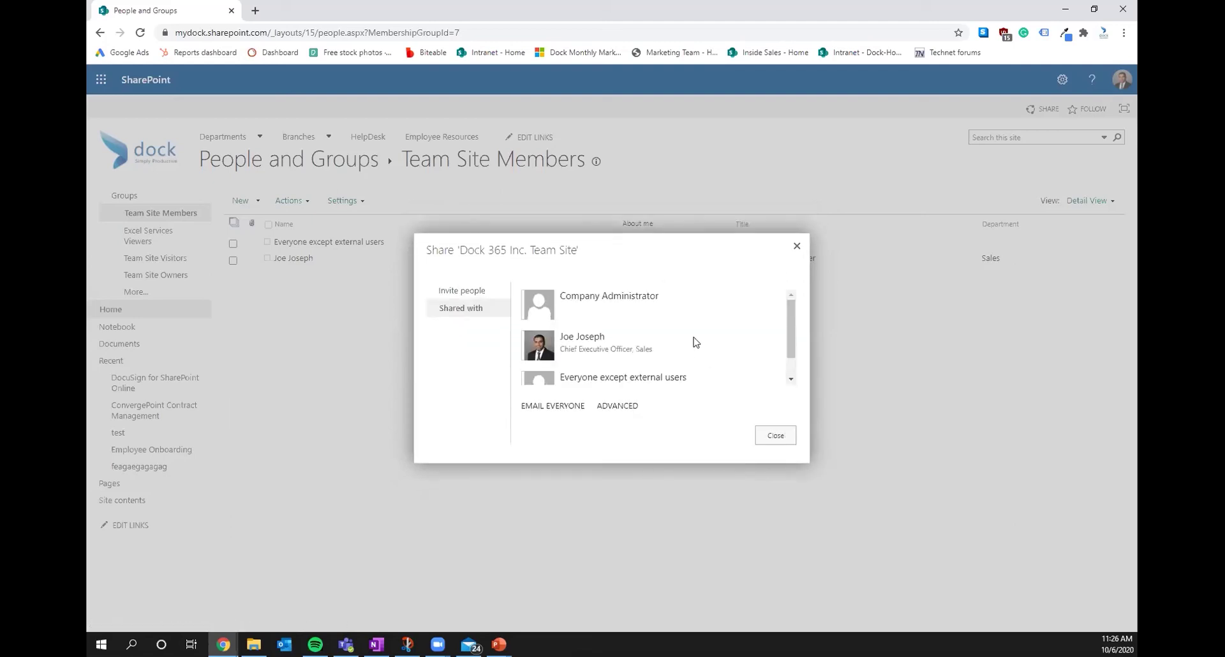
scroll(694, 343, "down", 2)
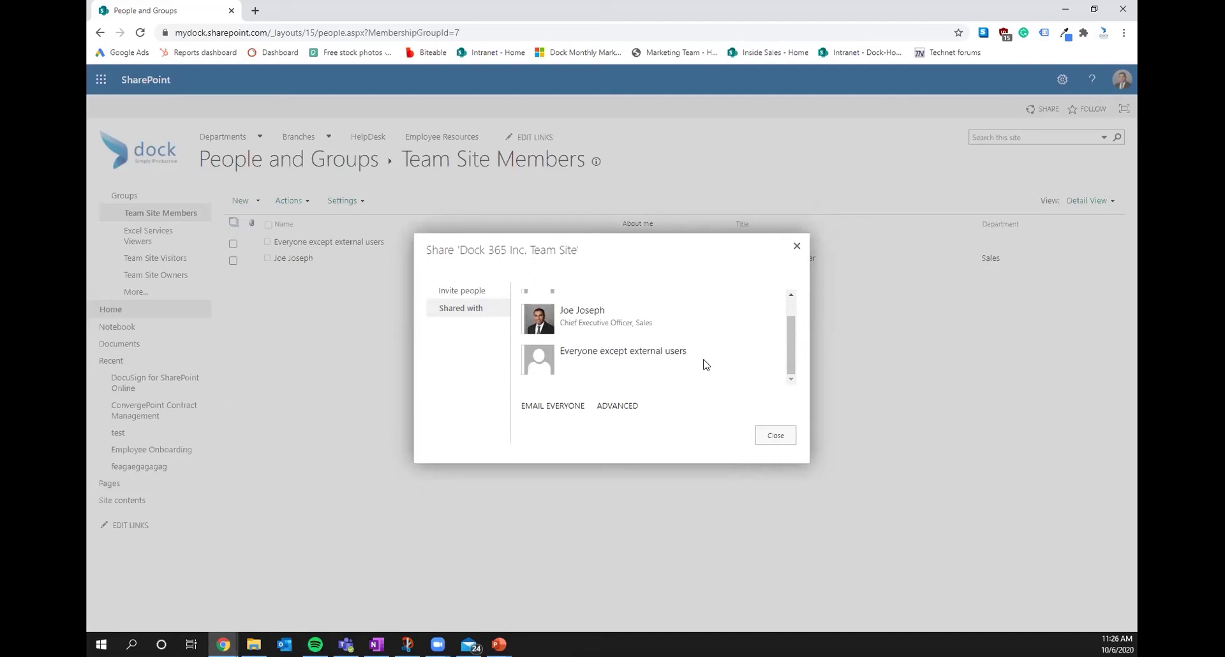
scroll(702, 361, "up", 2)
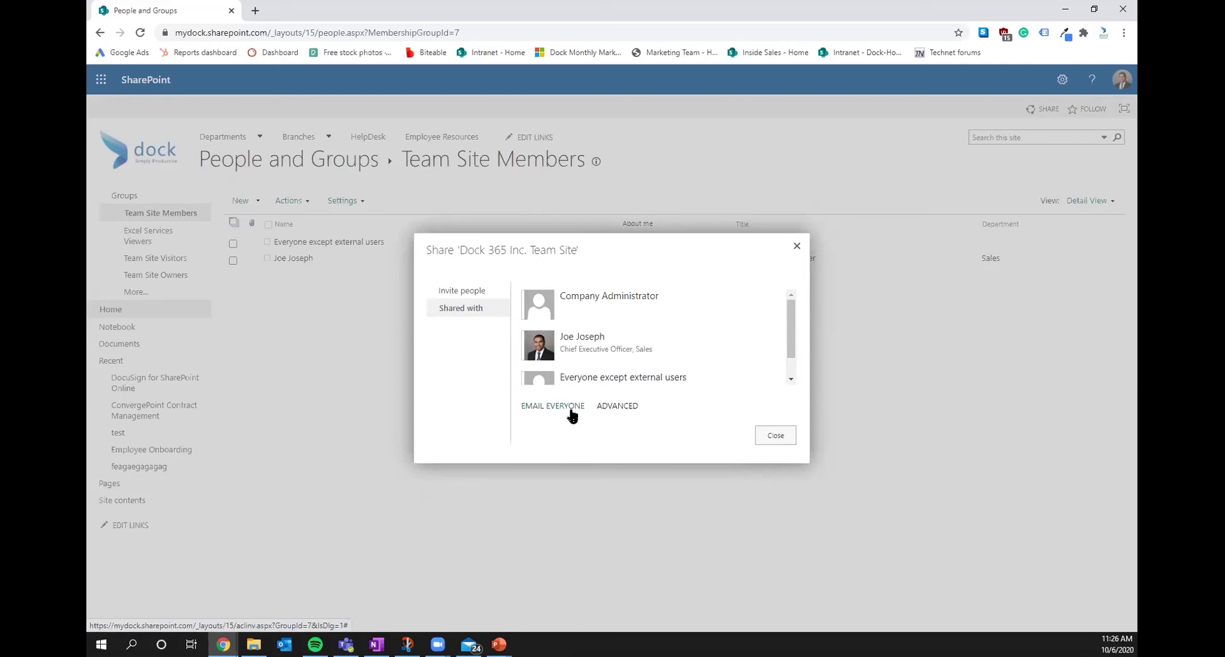
left_click(609, 406)
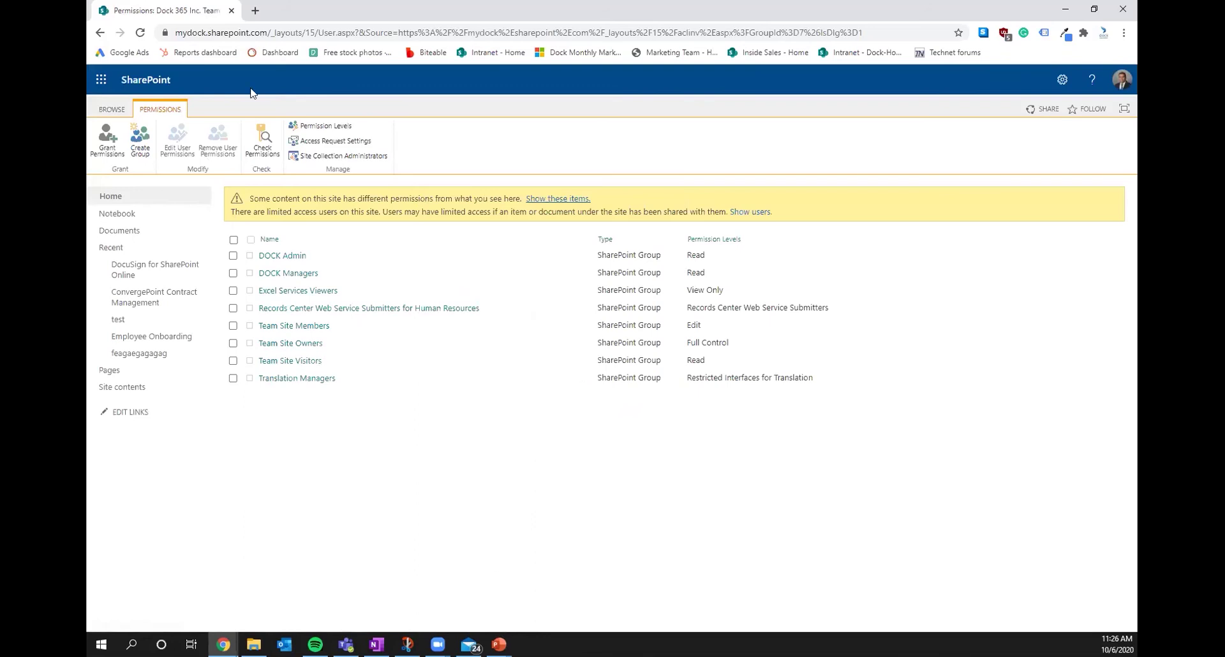
left_click(406, 305)
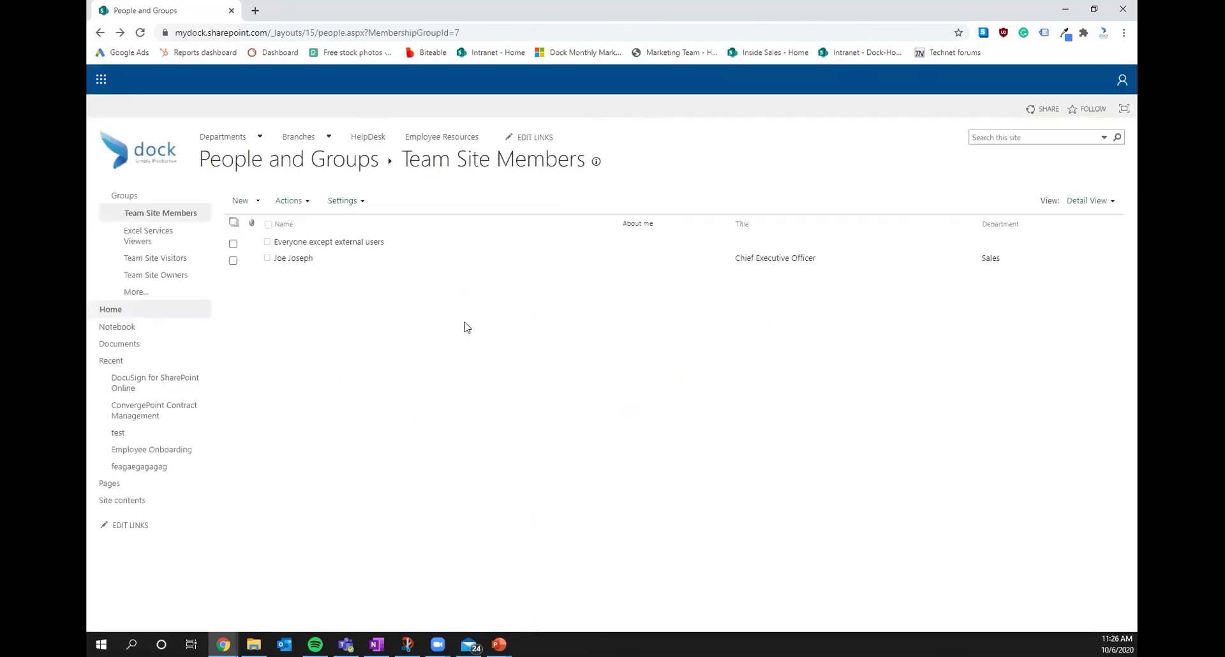
Add the marketing assistant as a user of the Team Site Members group and share the team site with them.
left_click(240, 199)
left_click(267, 217)
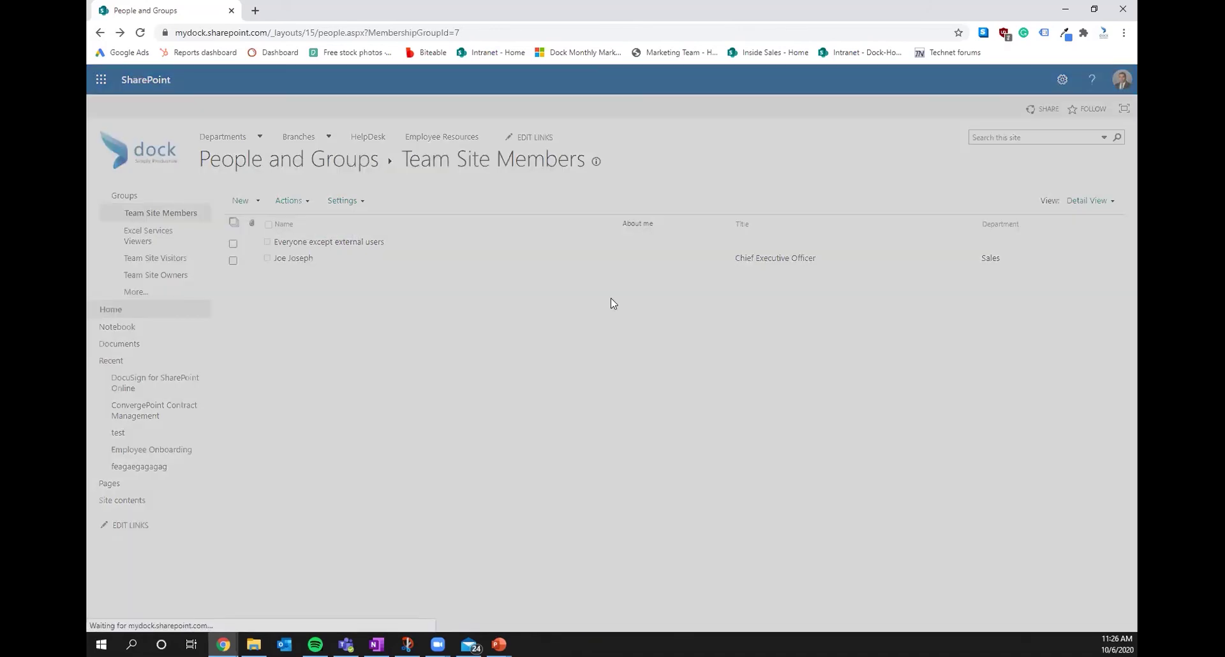
left_click(594, 305)
type("Ale")
left_click(583, 332)
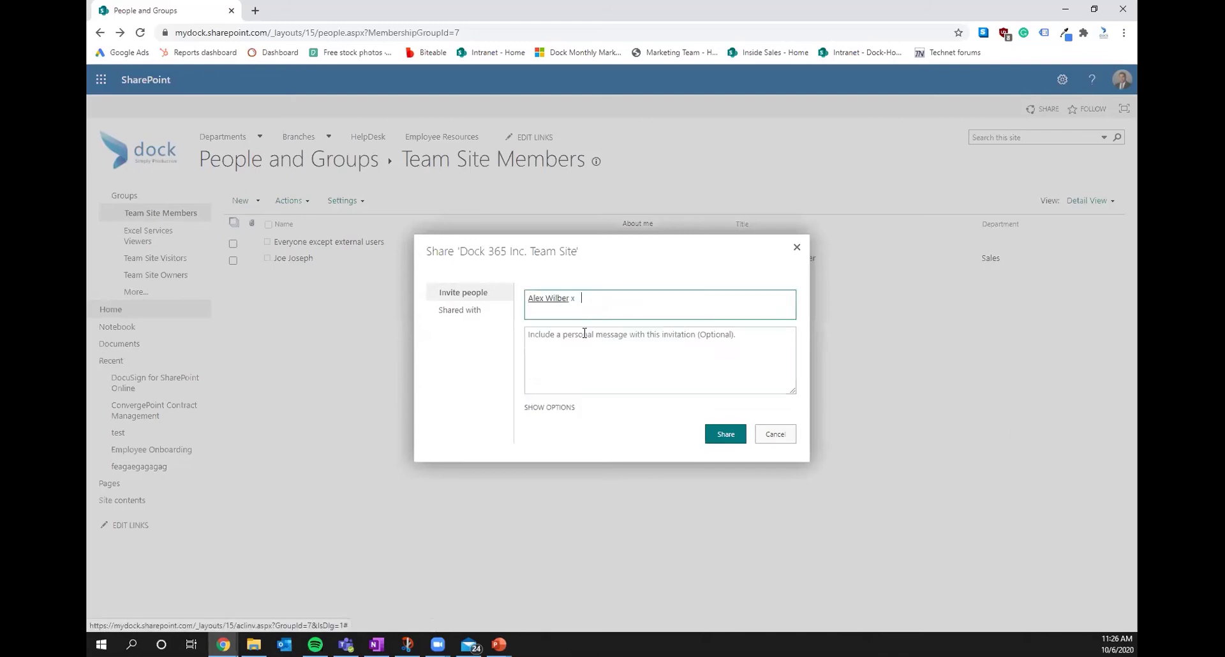
left_click(723, 433)
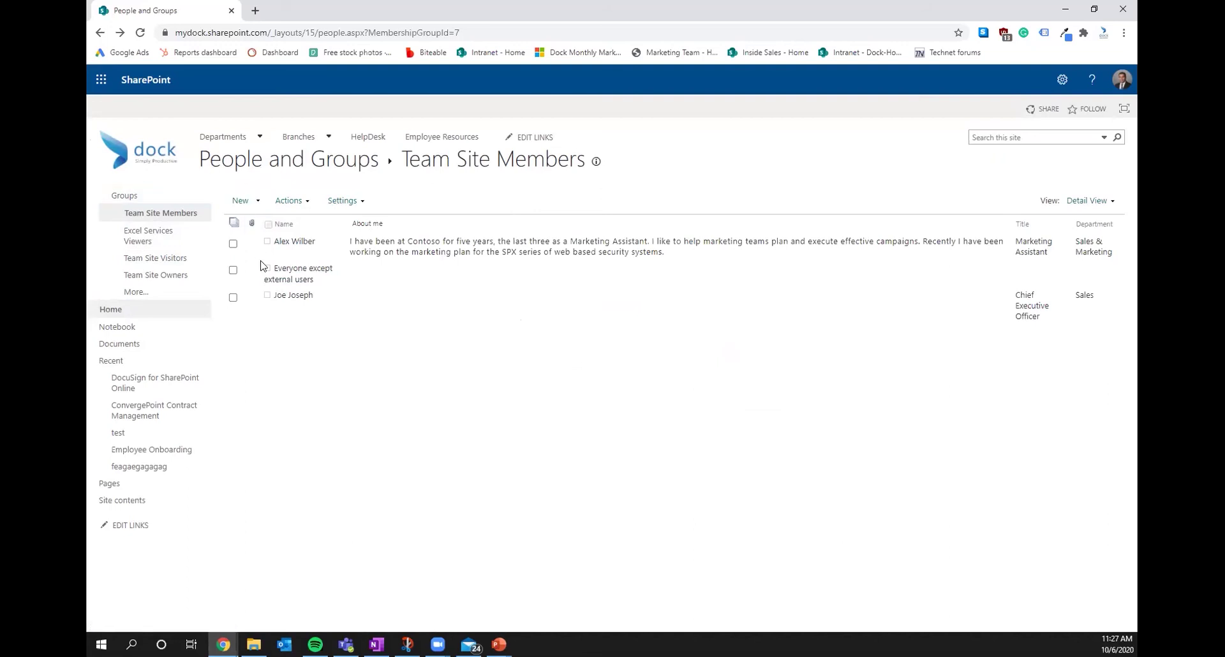
Remove the marketing assistant from the Team Site Members group and confirm the removal.
left_click(233, 244)
left_click(287, 202)
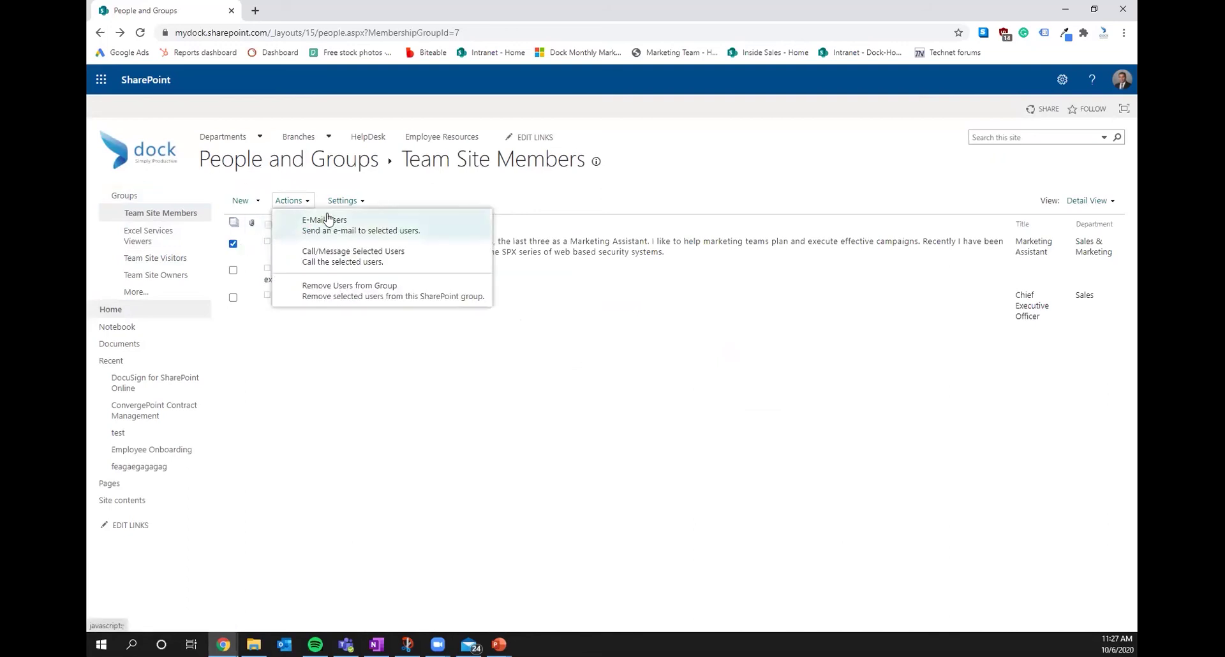
left_click(381, 297)
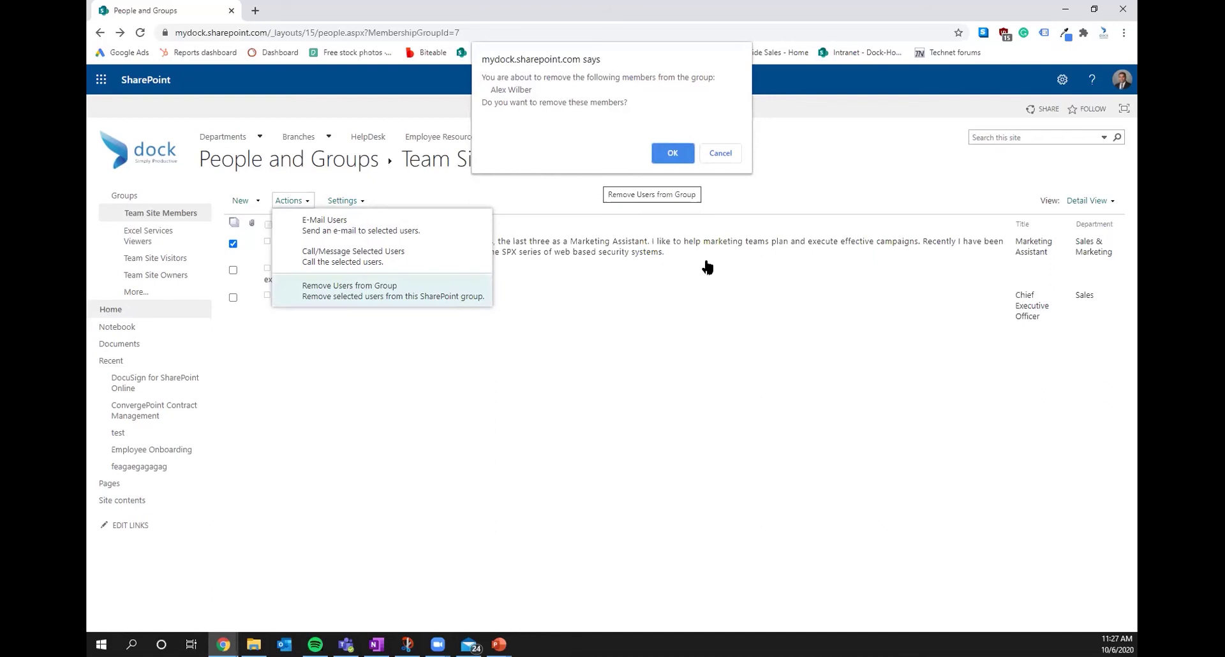
left_click(672, 153)
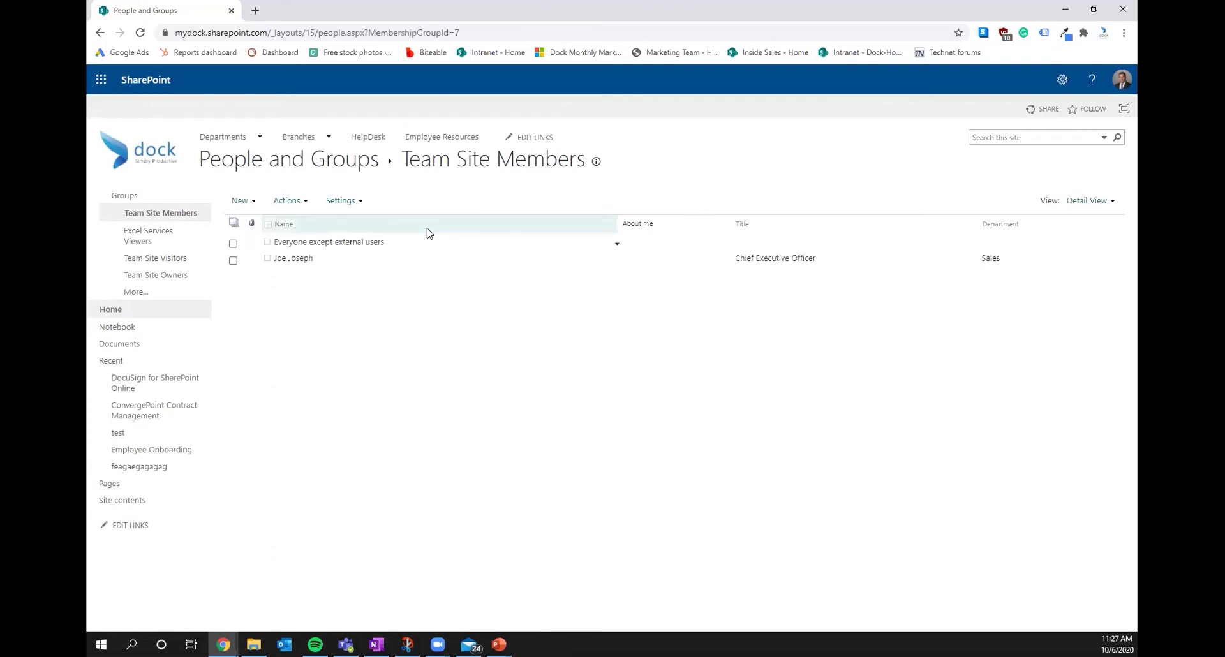
Search all Microsoft 365 apps for "delv" and open Delve.
left_click(102, 80)
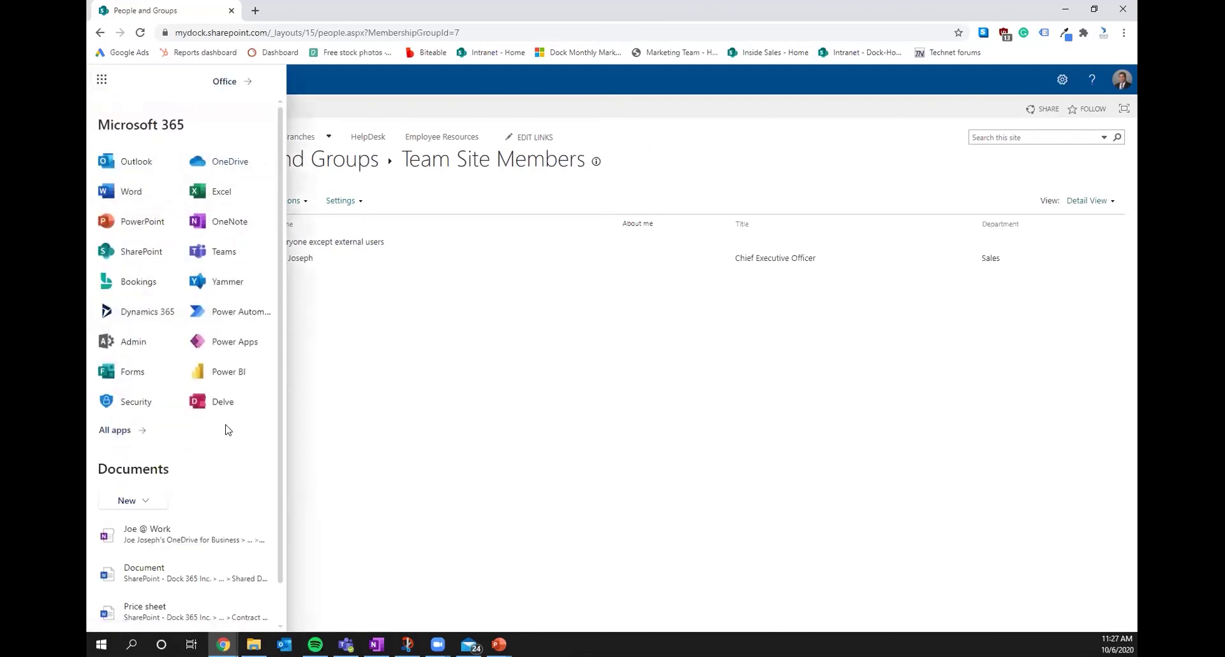
left_click(119, 431)
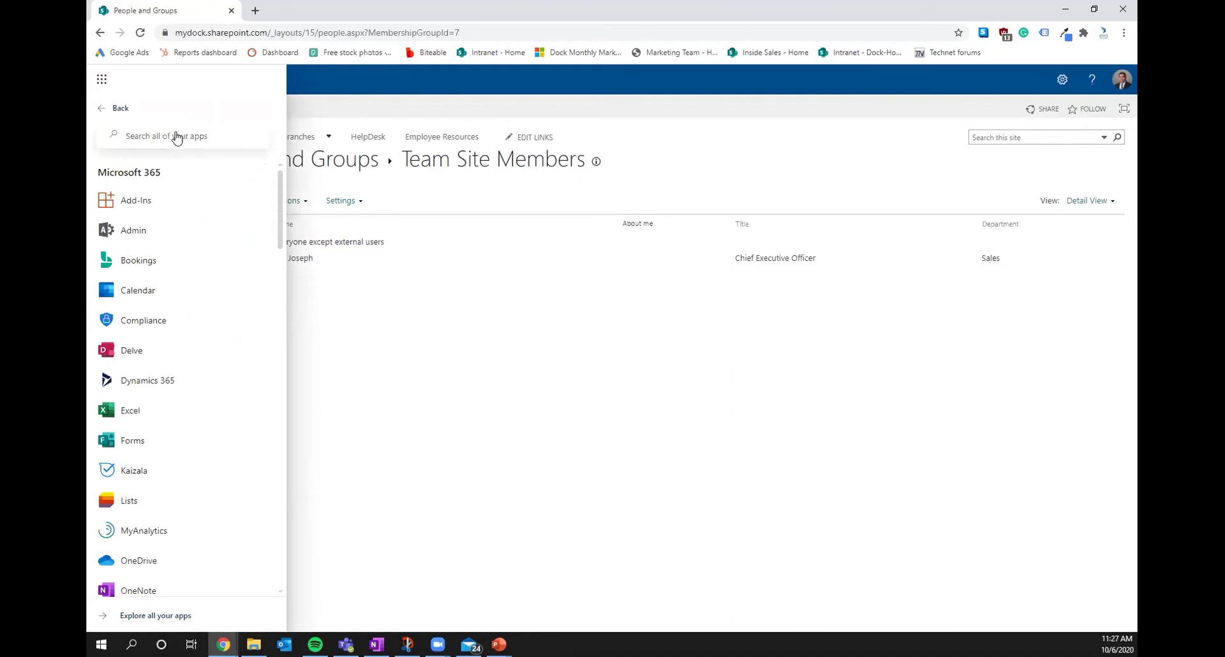
type("delvwe")
key("BackSpace")
key("BackSpace")
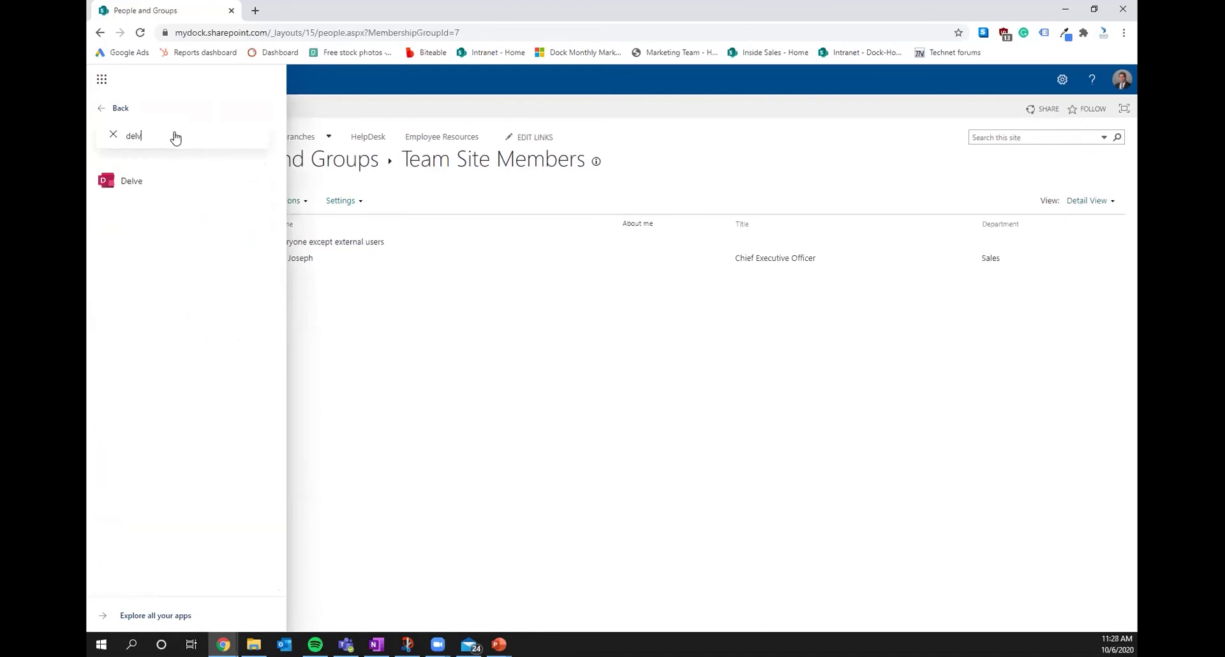
left_click(131, 180)
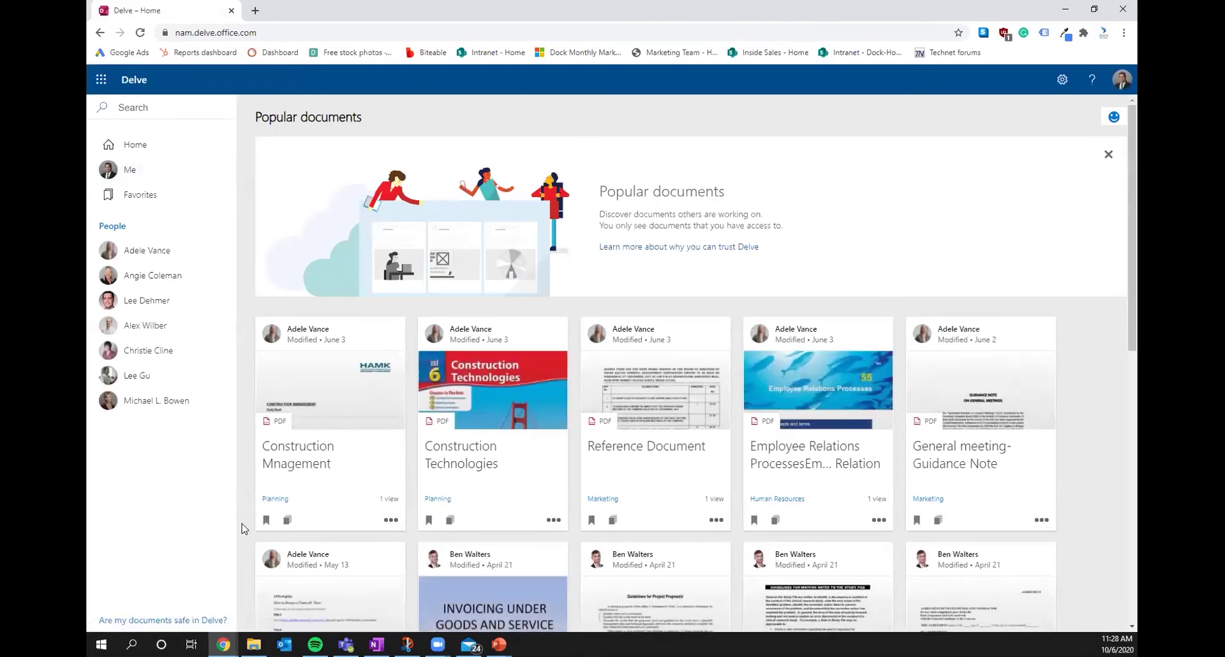
Examine the popular documents in Delve and the signed-in user's own profile page, including recent documents and the expanded organization list.
scroll(842, 323, "down", 7)
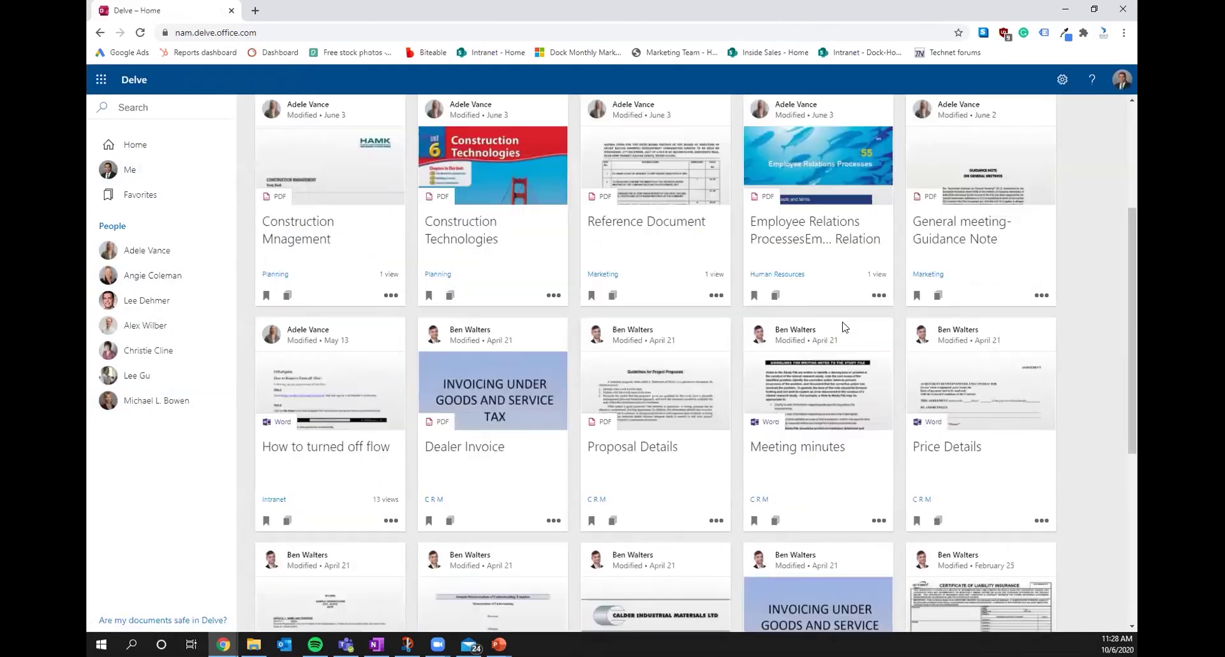
scroll(809, 371, "up", 8)
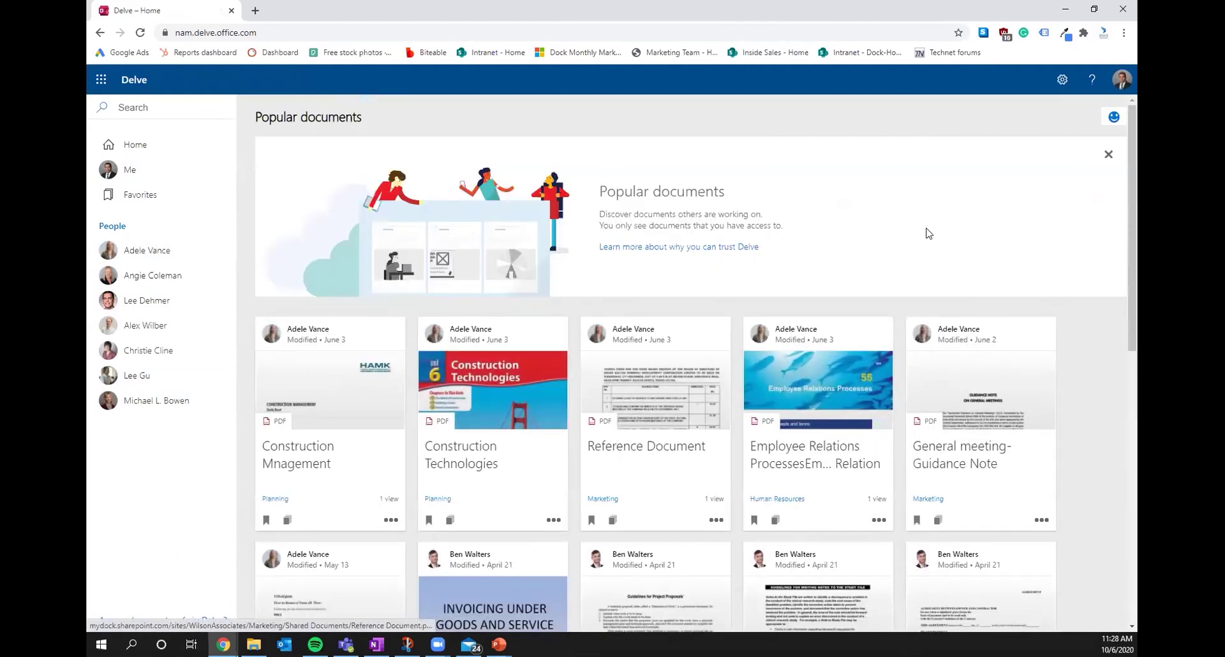
left_click(126, 167)
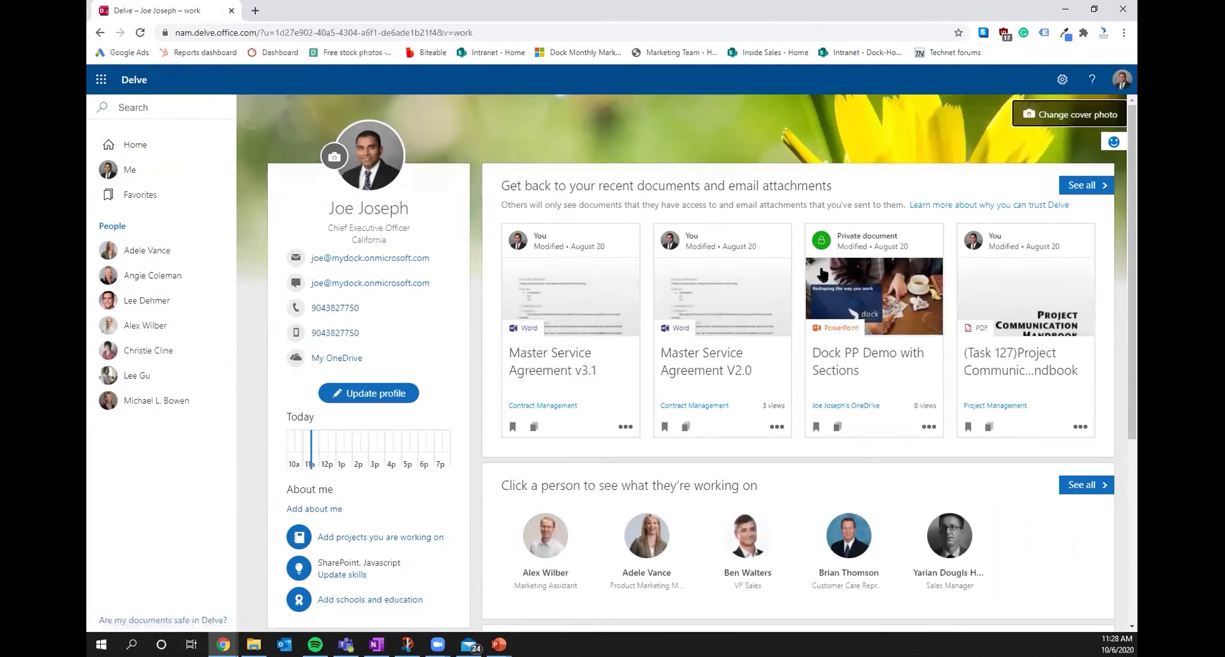
scroll(822, 274, "down", 5)
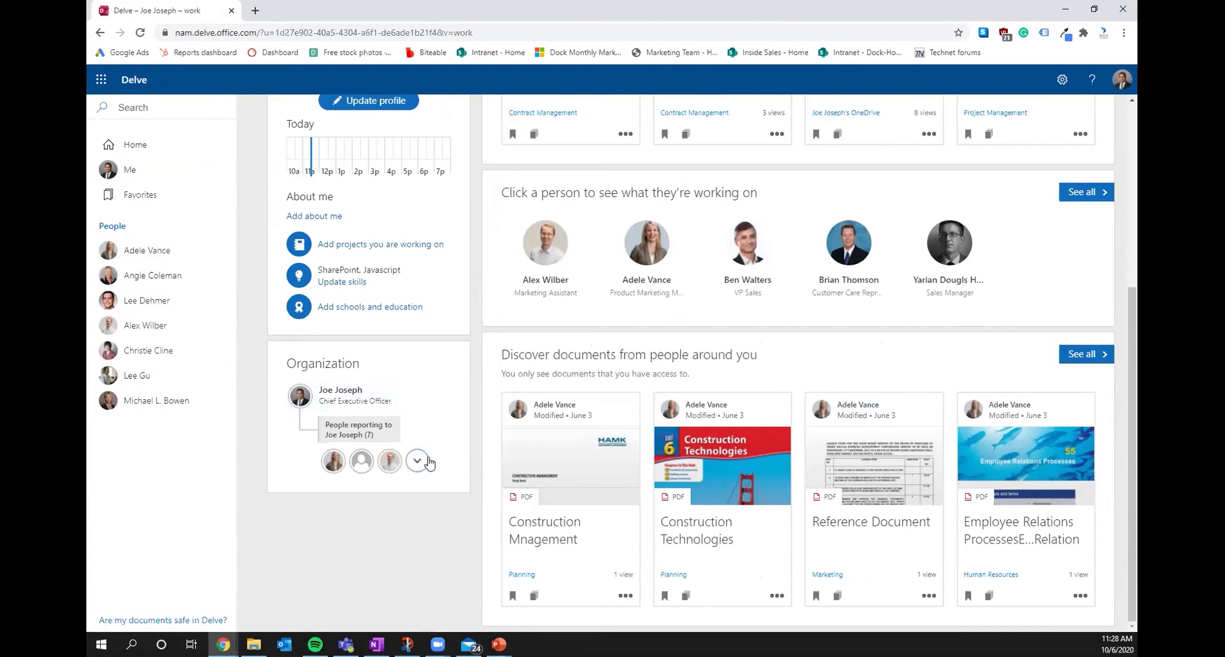
scroll(429, 462, "up", 5)
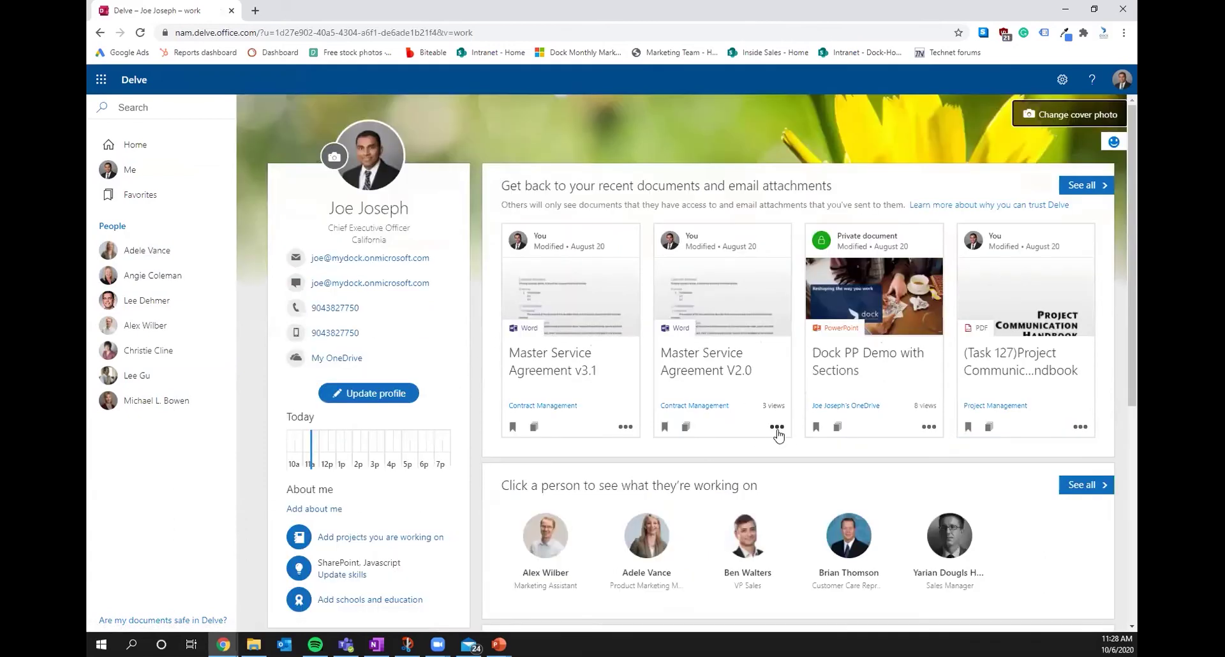
scroll(777, 434, "down", 5)
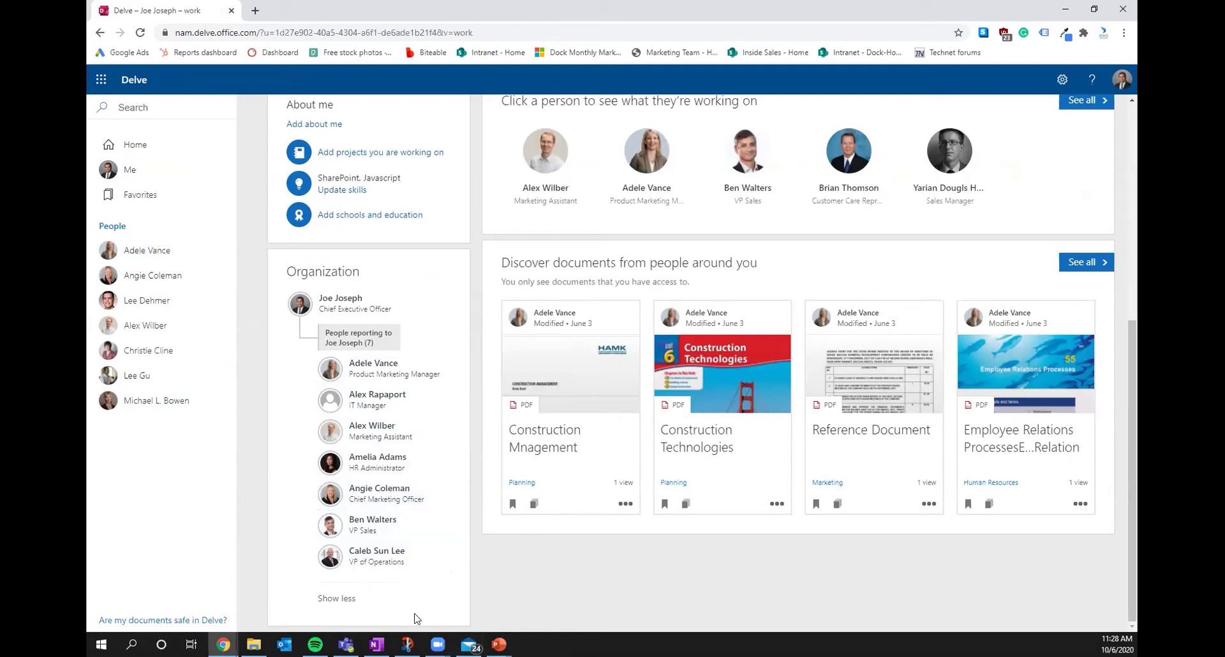
scroll(381, 494, "up", 5)
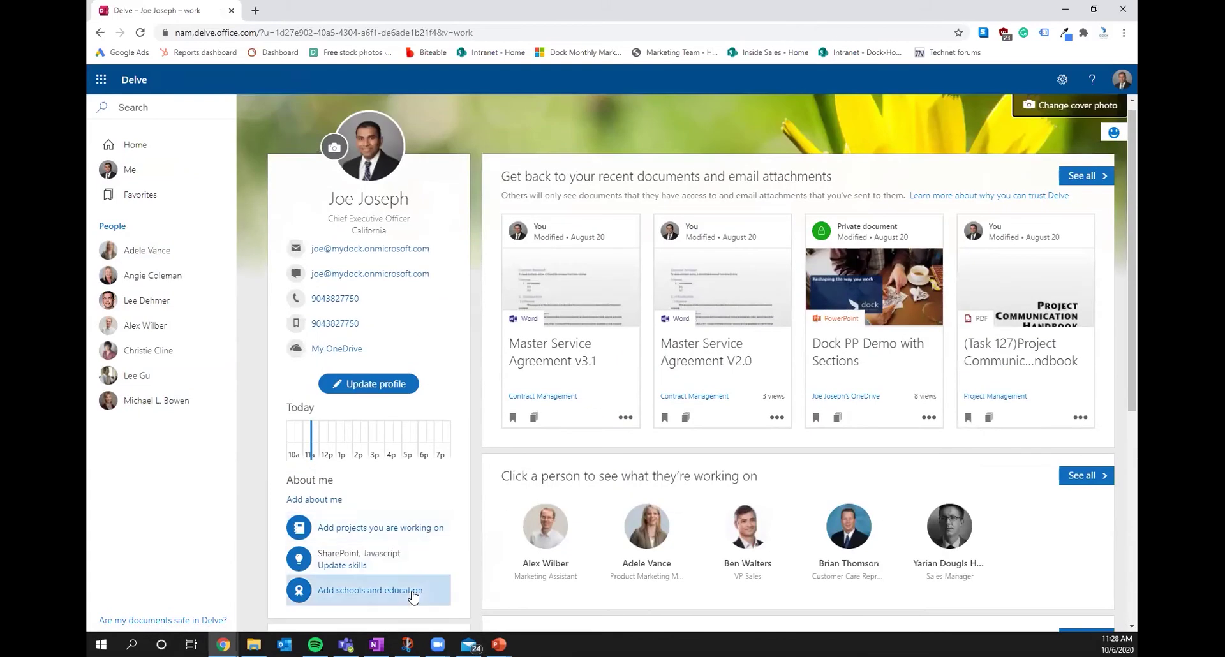
Examine the product marketing manager's Delve page and full profile, from contact information down to interests and hobbies.
scroll(312, 573, "down", 2)
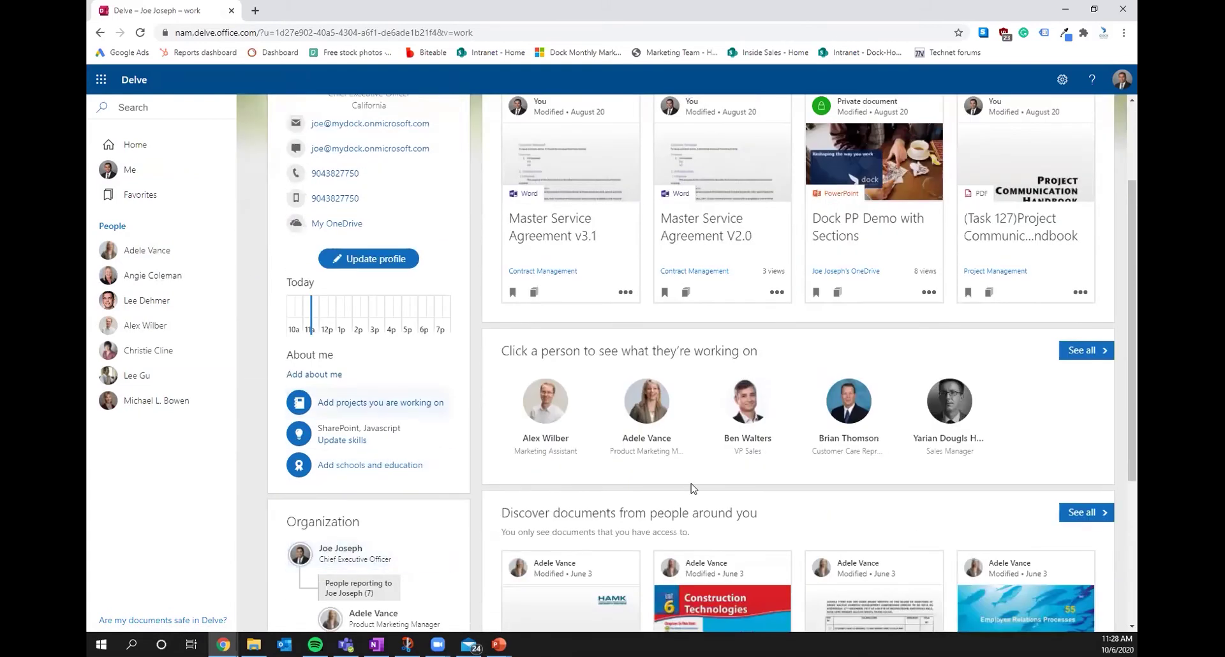
left_click(650, 421)
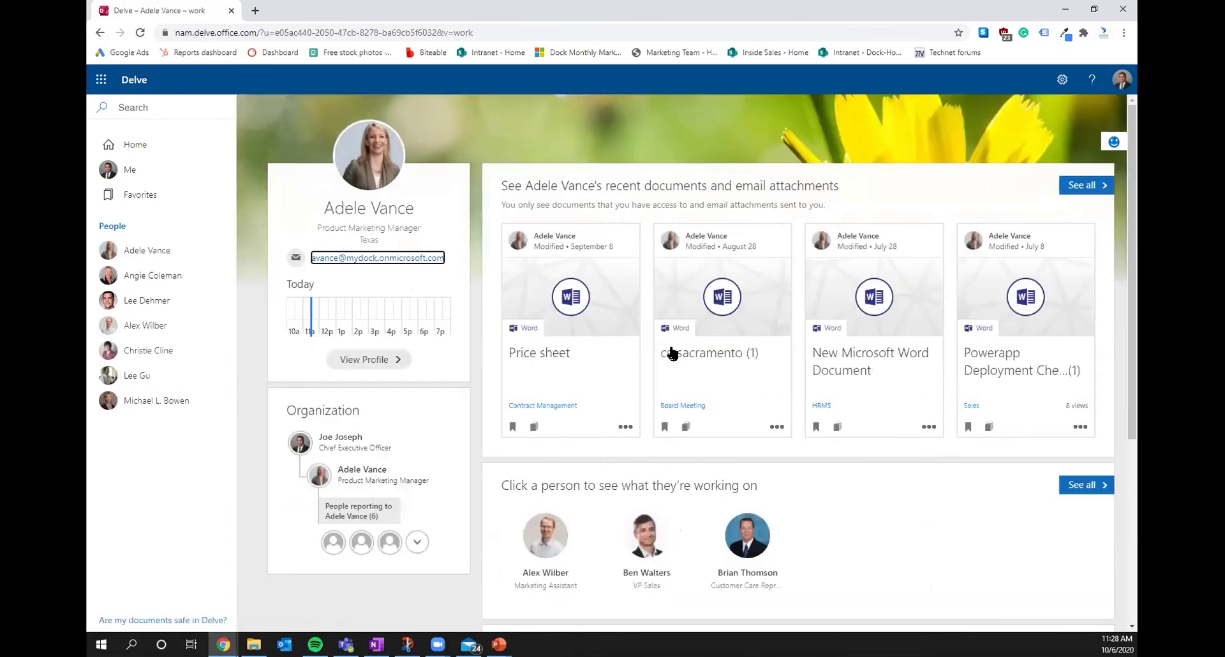
scroll(495, 375, "down", 3)
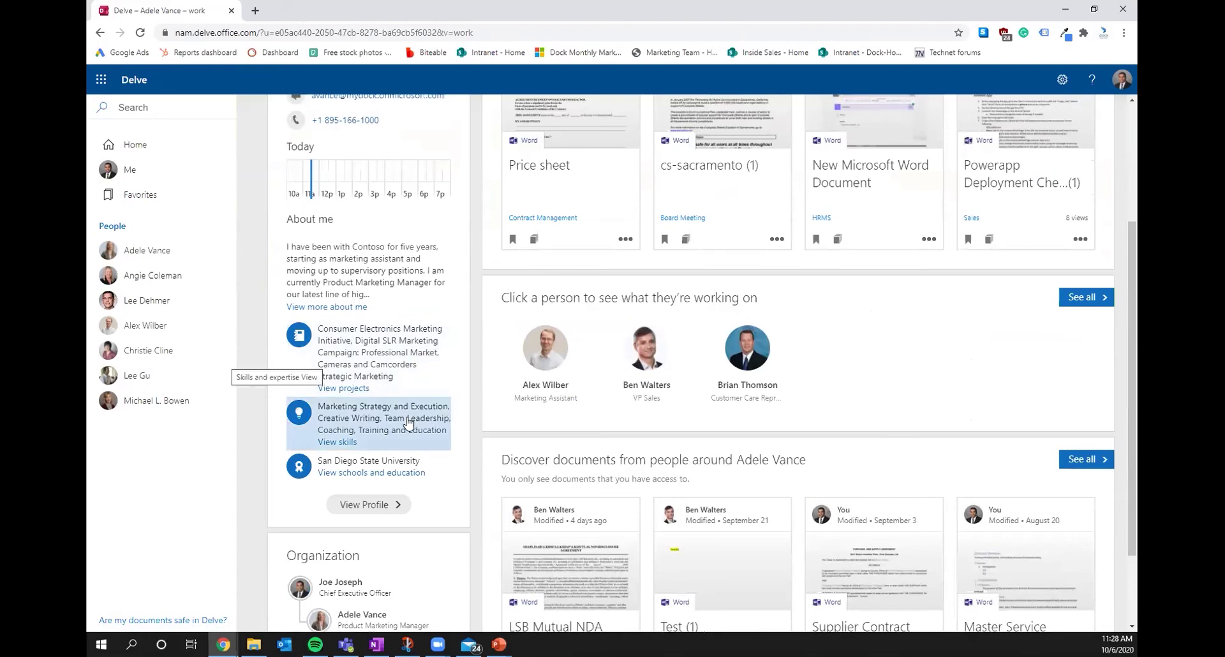
left_click(379, 505)
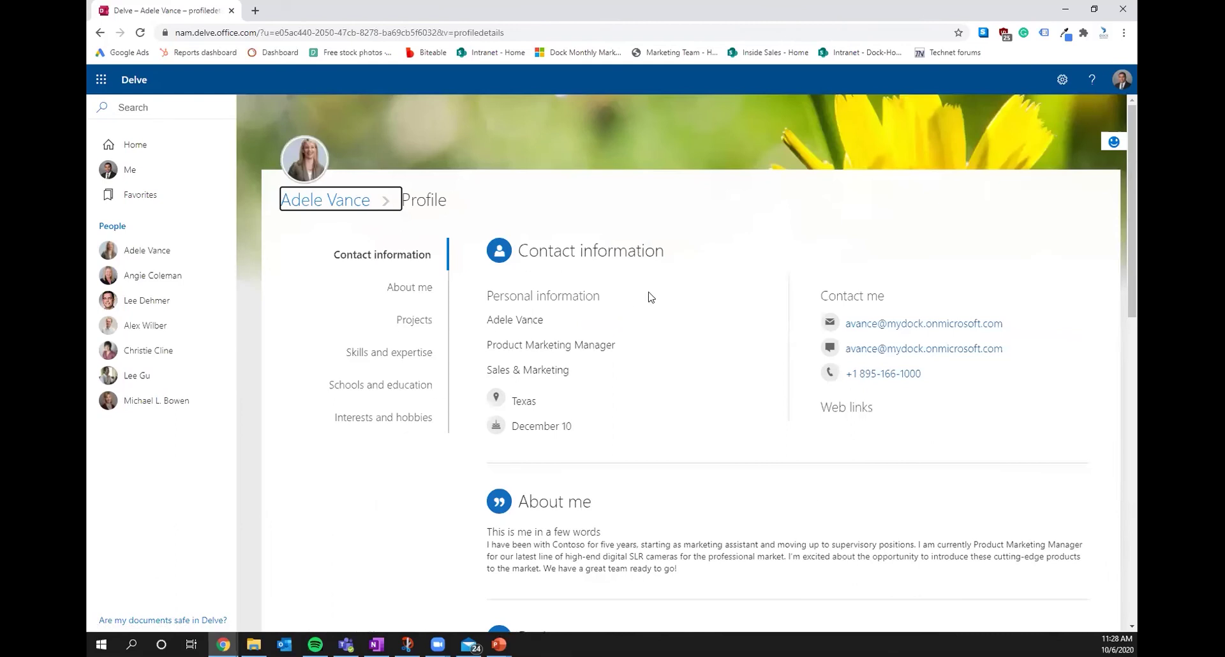
scroll(648, 300, "down", 5)
scroll(646, 332, "down", 6)
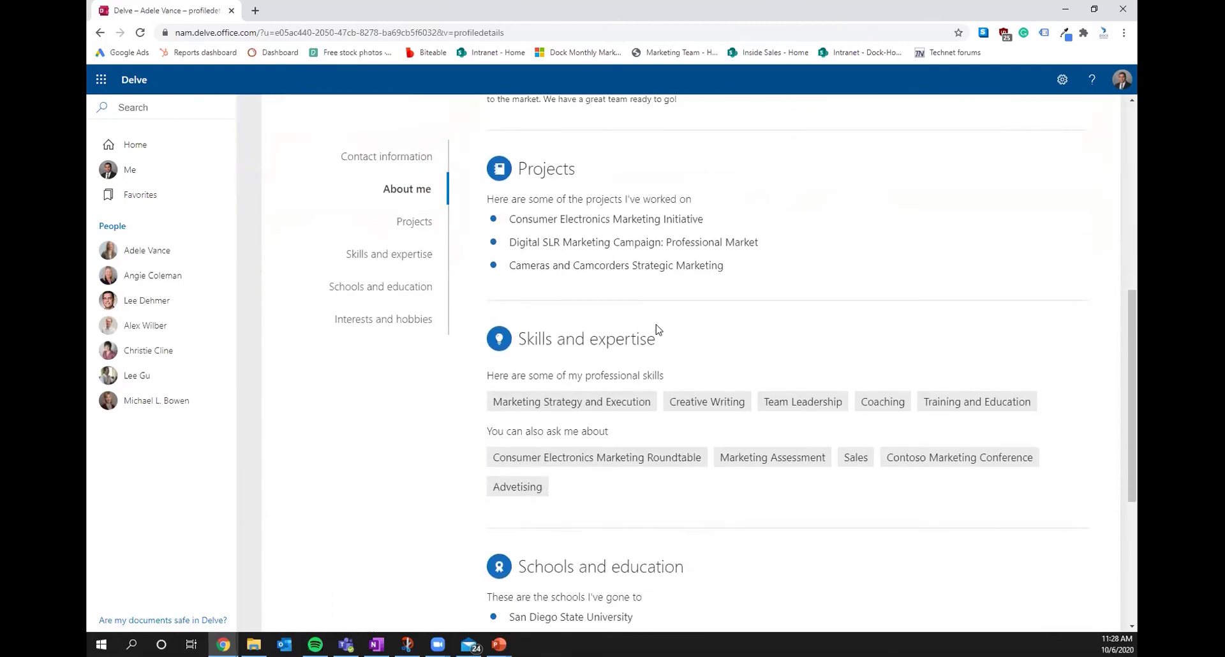
scroll(577, 340, "down", 1)
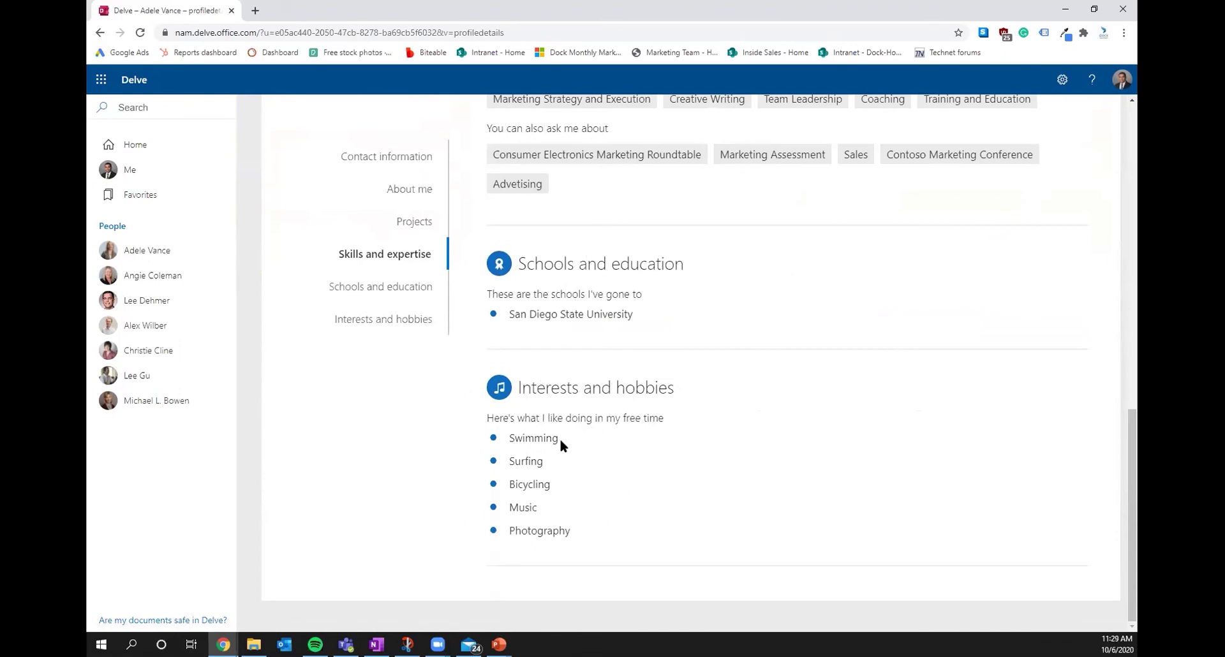
scroll(558, 436, "up", 7)
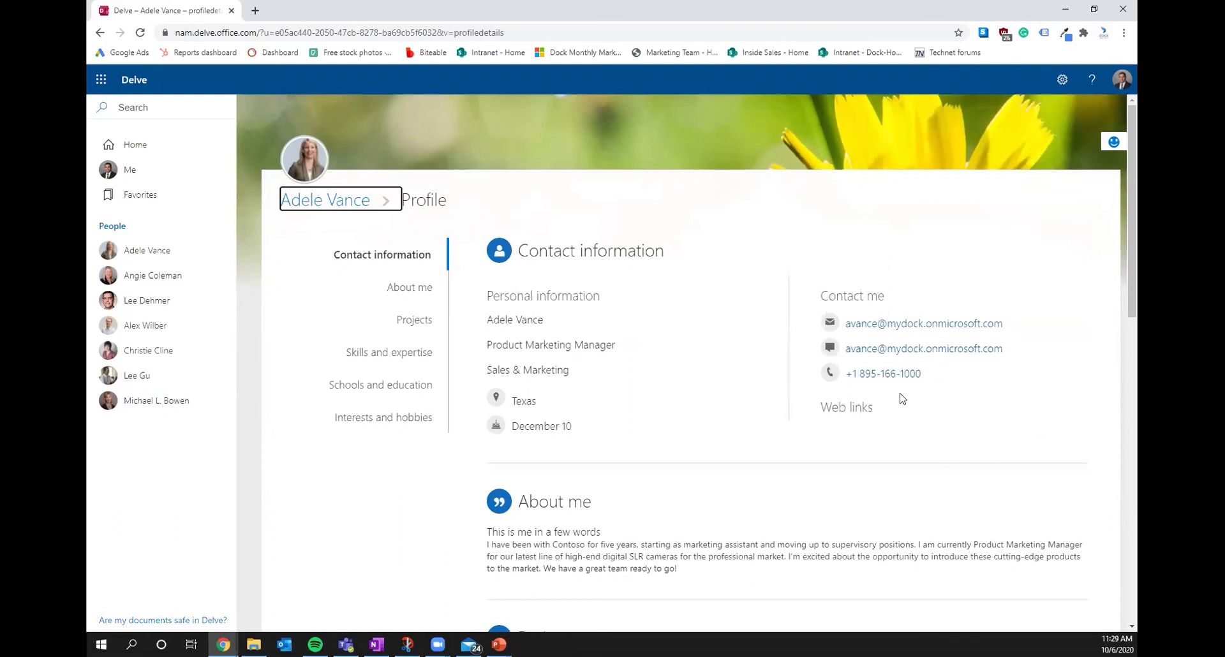
Open the signed-in user's own profile for updating and review its contact information and help questions.
left_click(130, 168)
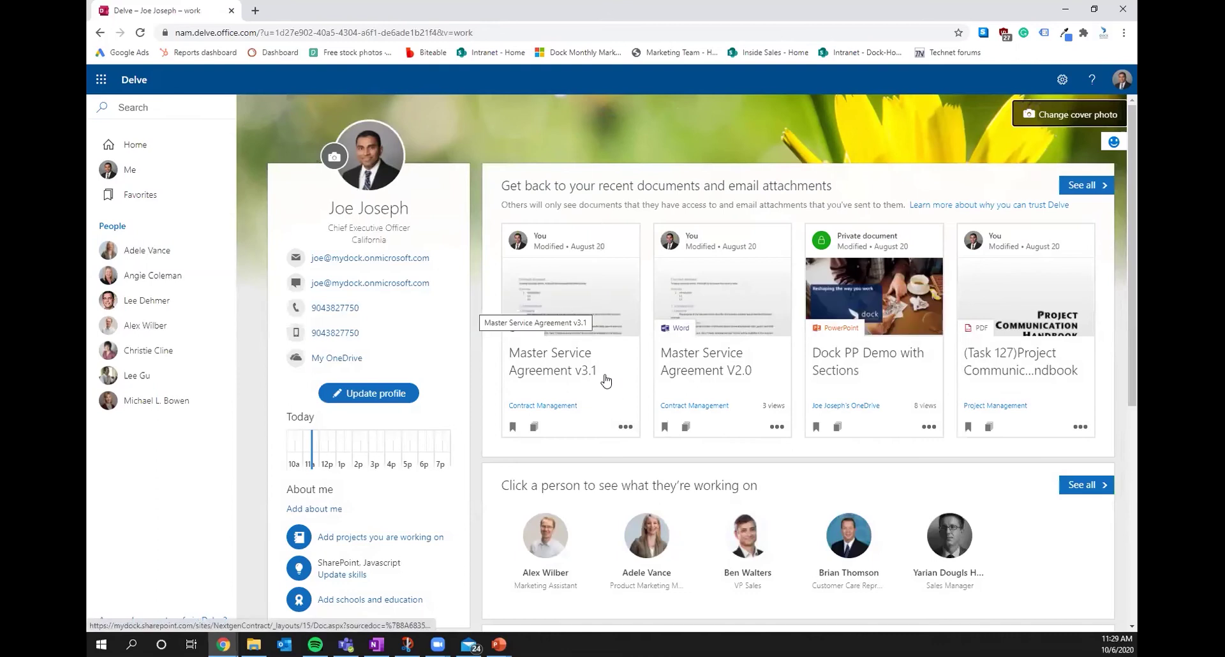
left_click(361, 395)
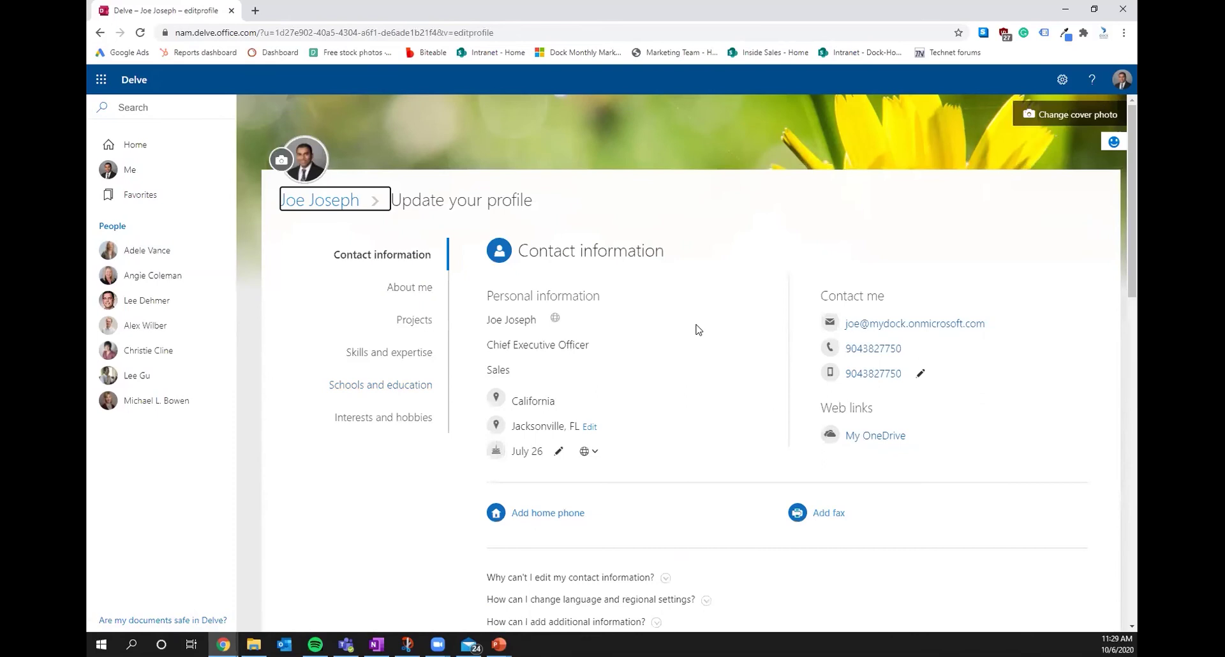
scroll(694, 328, "down", 1)
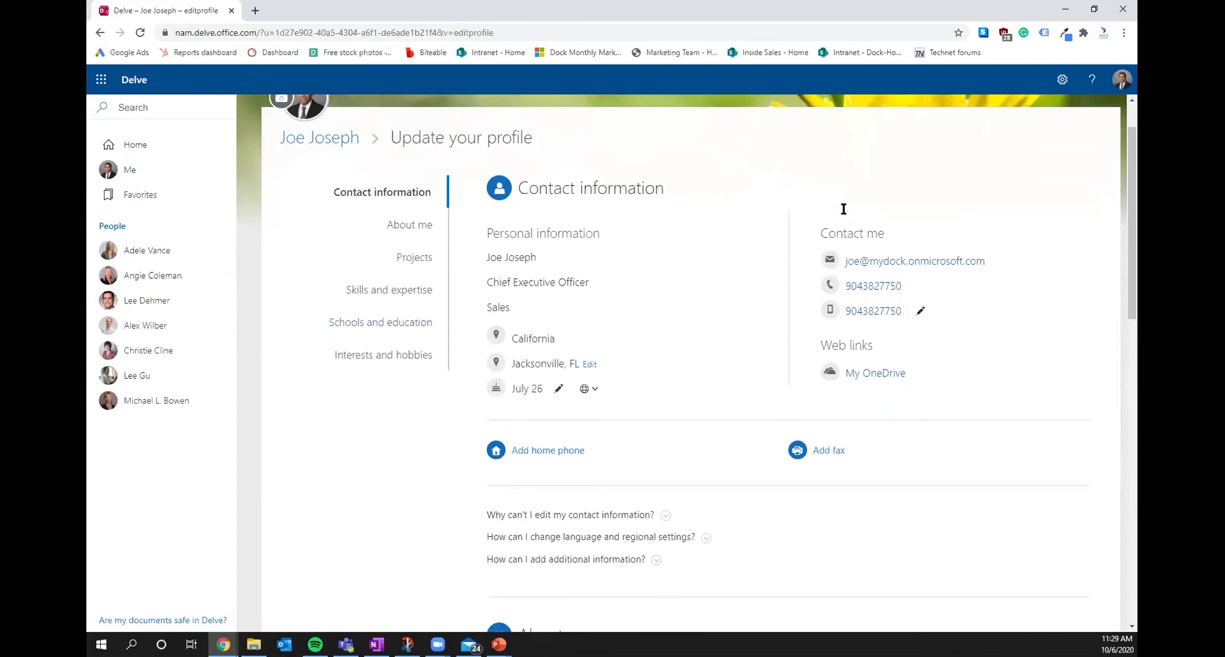
scroll(582, 388, "down", 5)
scroll(585, 385, "up", 2)
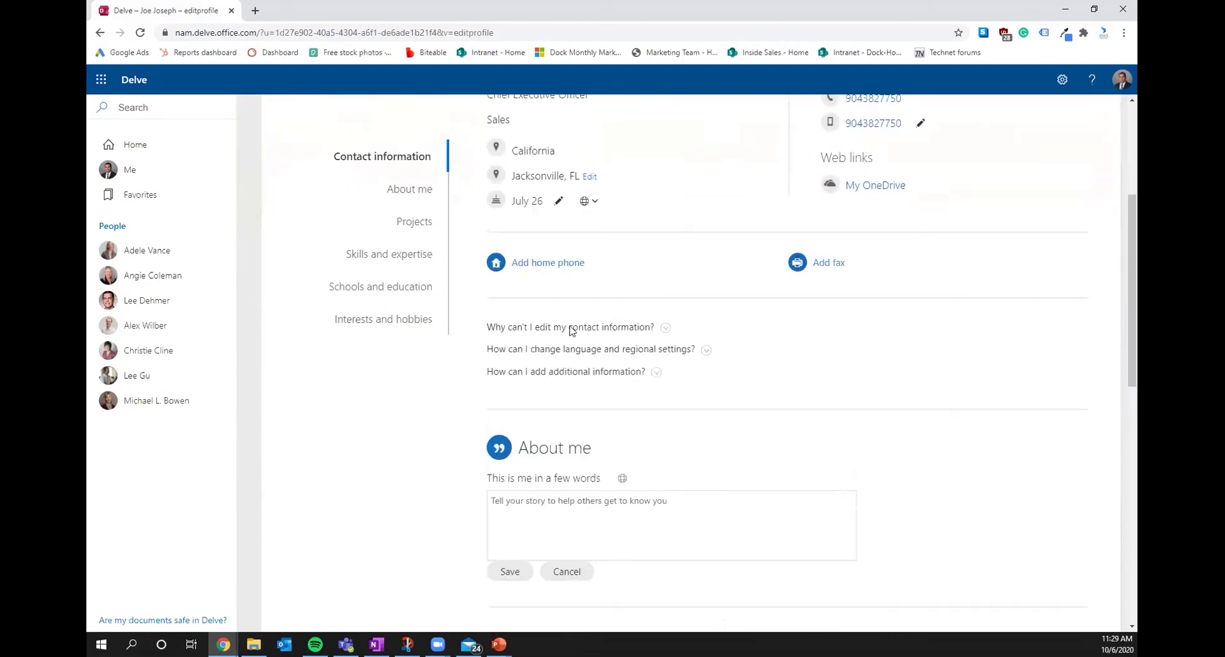
scroll(694, 342, "down", 4)
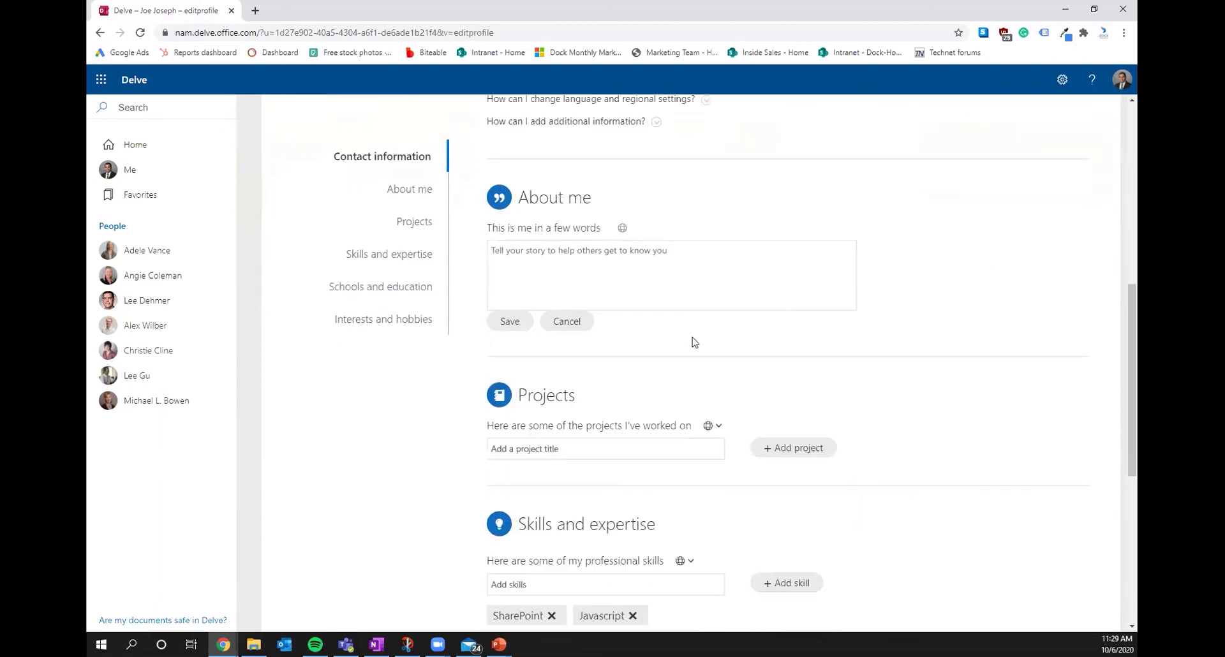
Examine the editable About me, Projects, Skills and expertise, Schools and education, and Interests and hobbies sections of the profile.
left_click(527, 260)
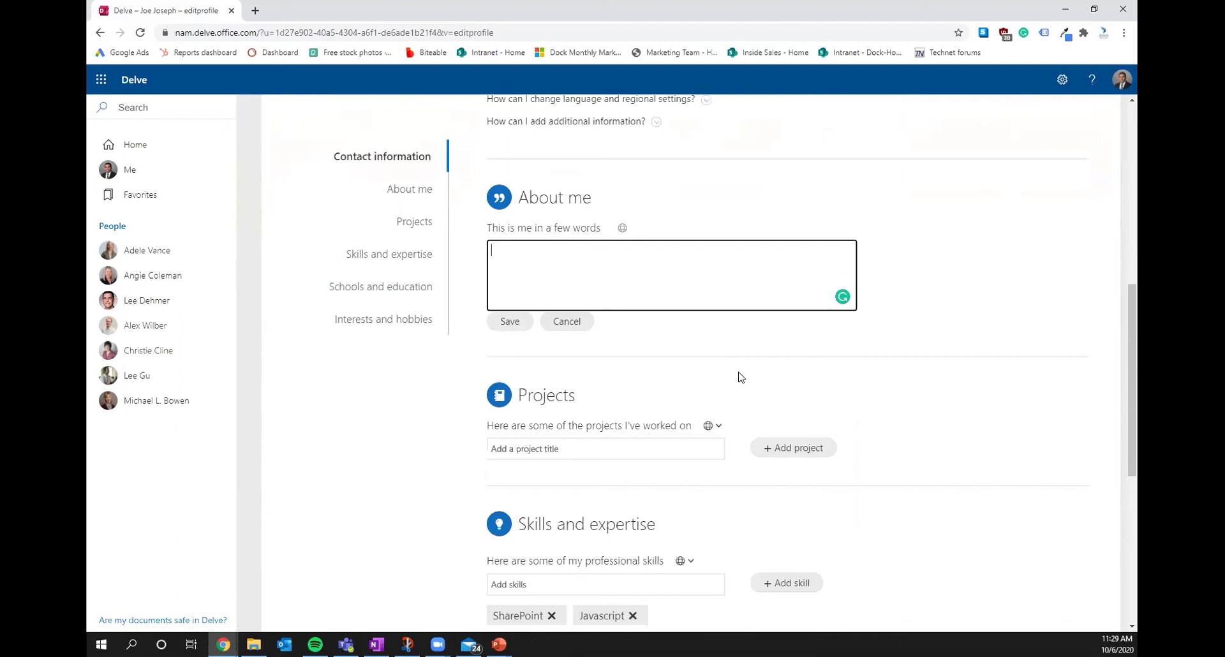
left_click(916, 306)
scroll(608, 385, "down", 2)
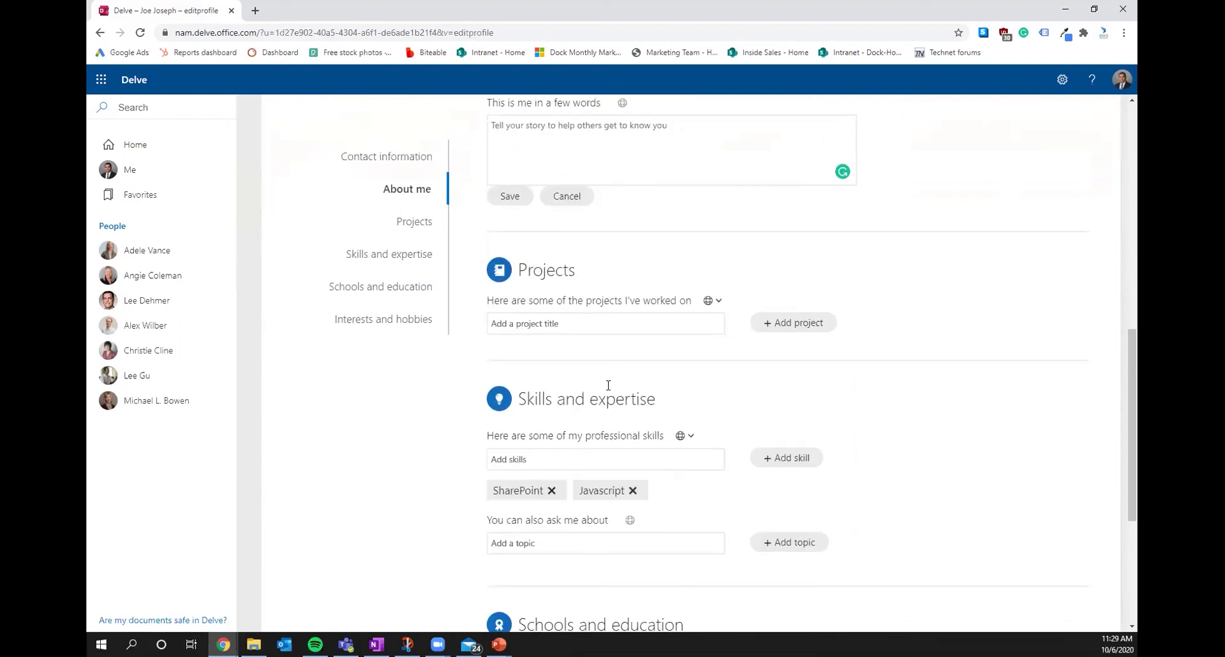
left_click(527, 319)
left_click(771, 327)
scroll(785, 325, "down", 2)
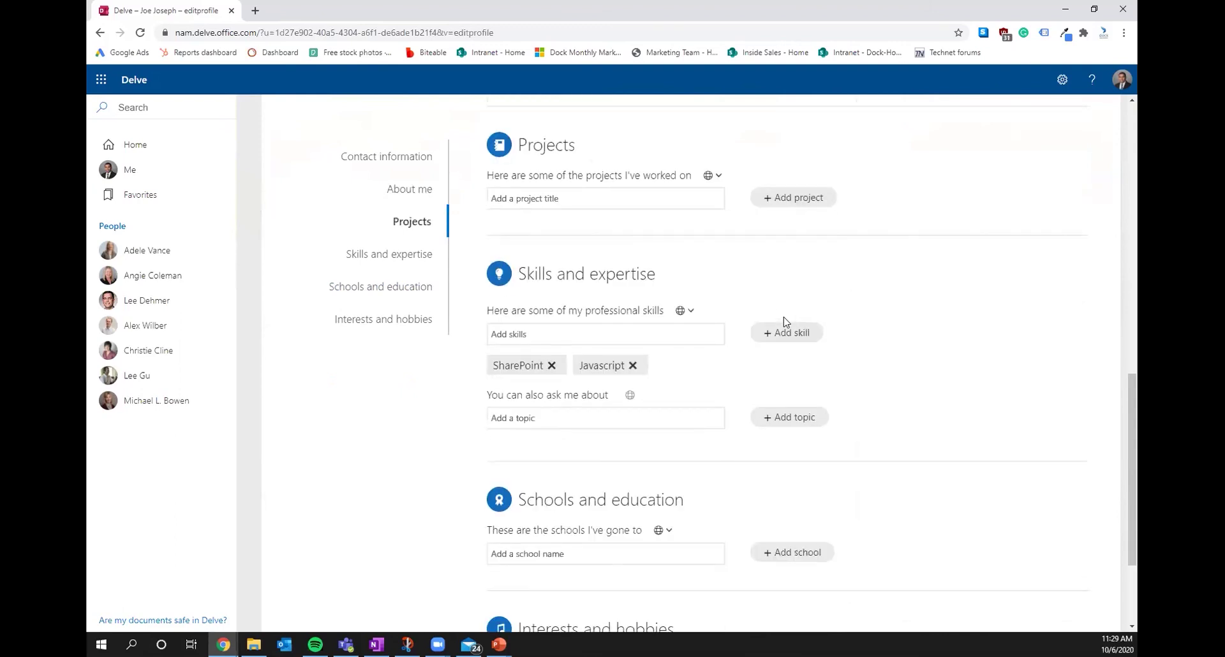
scroll(786, 321, "down", 2)
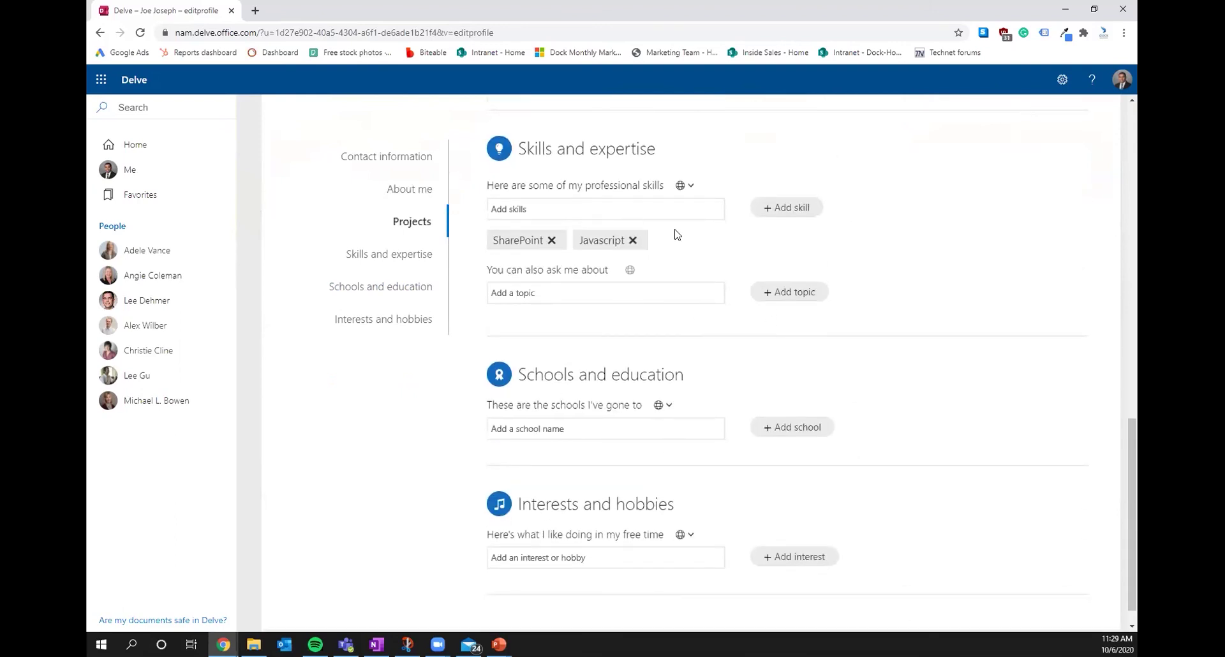
scroll(654, 258, "down", 1)
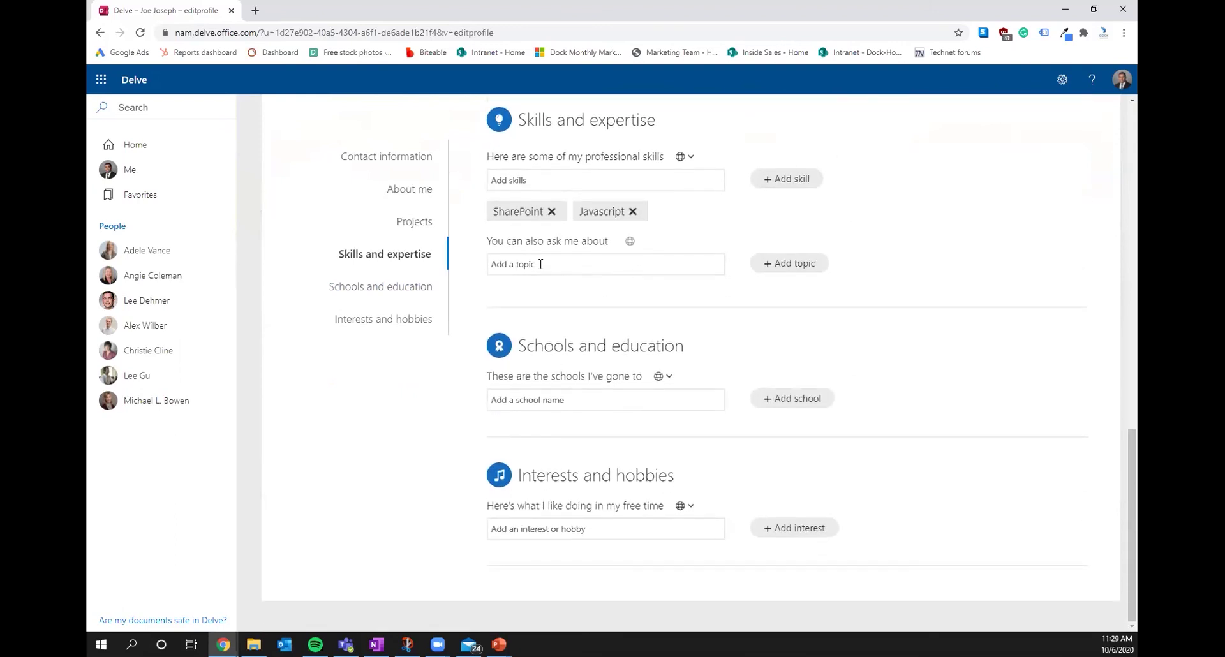
left_click(602, 399)
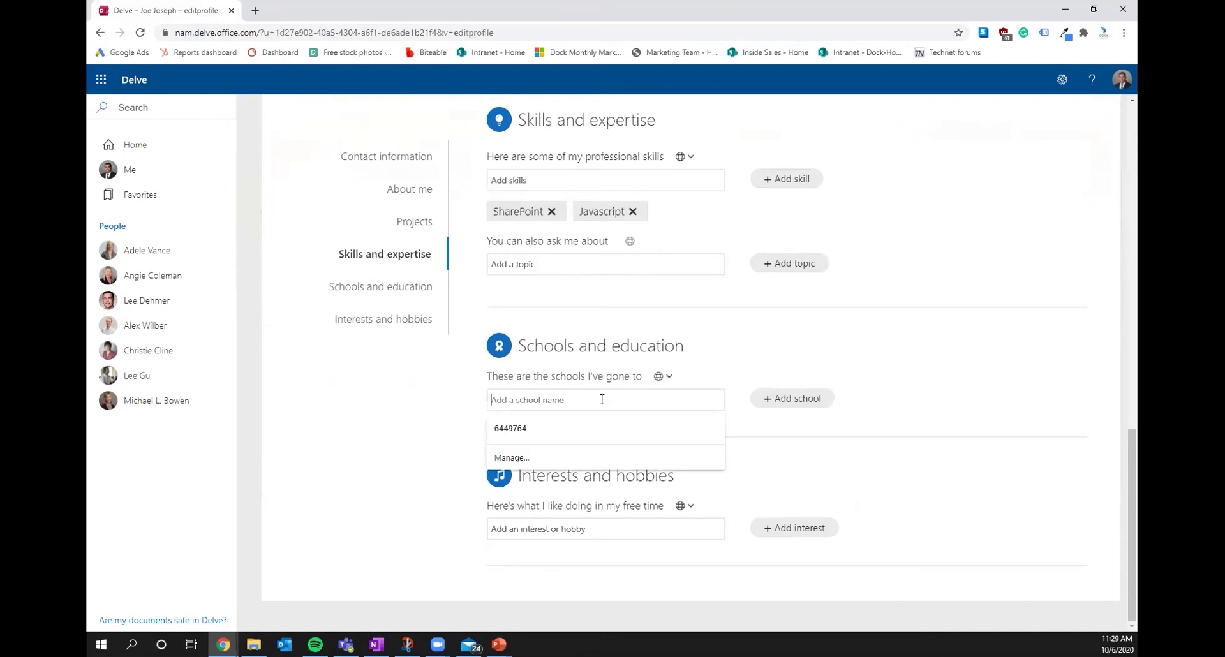
left_click(587, 528)
left_click(778, 428)
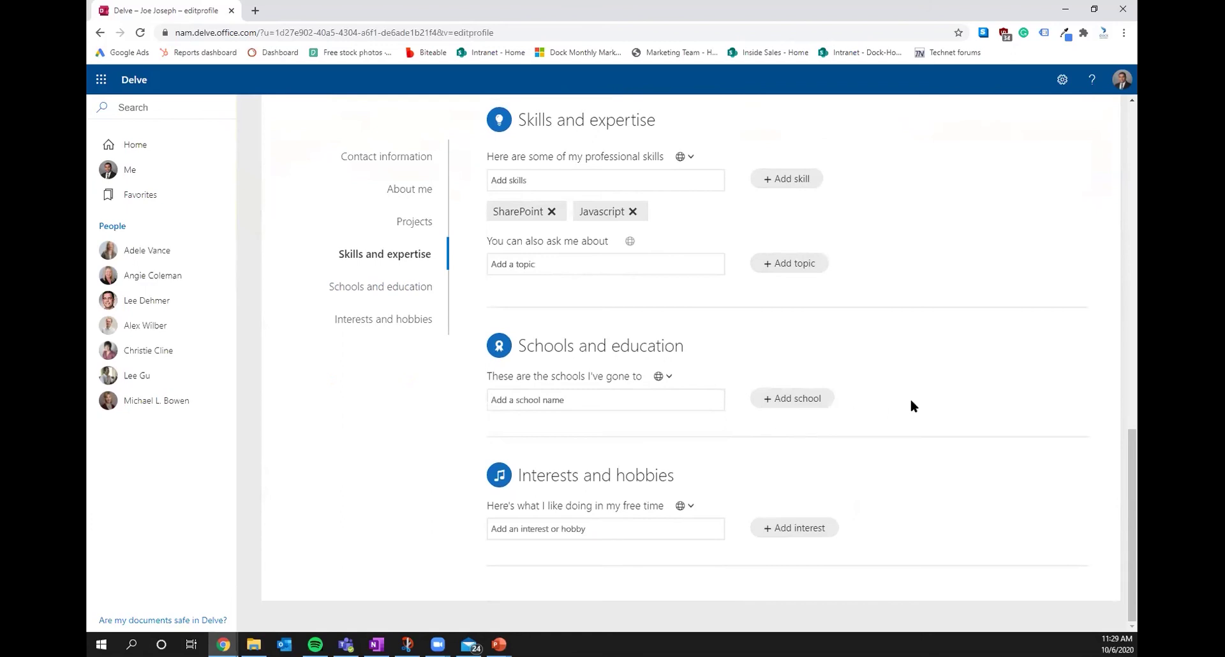
scroll(911, 401, "up", 15)
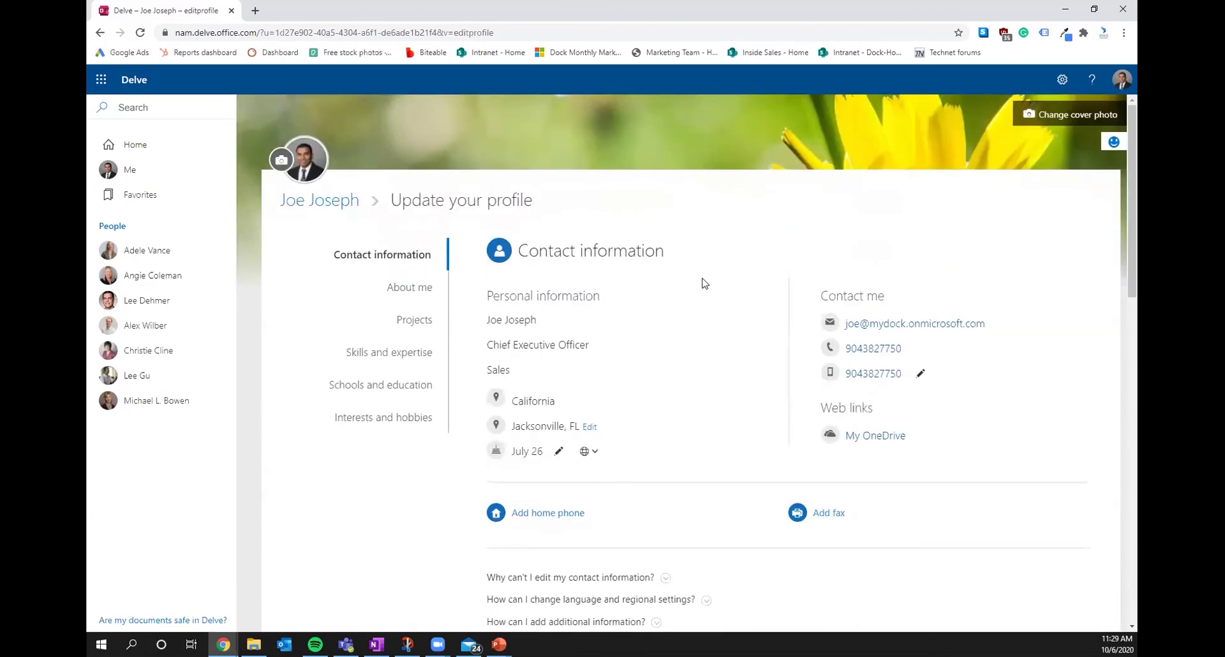
Switch from Delve to the SharePoint start page.
left_click(100, 79)
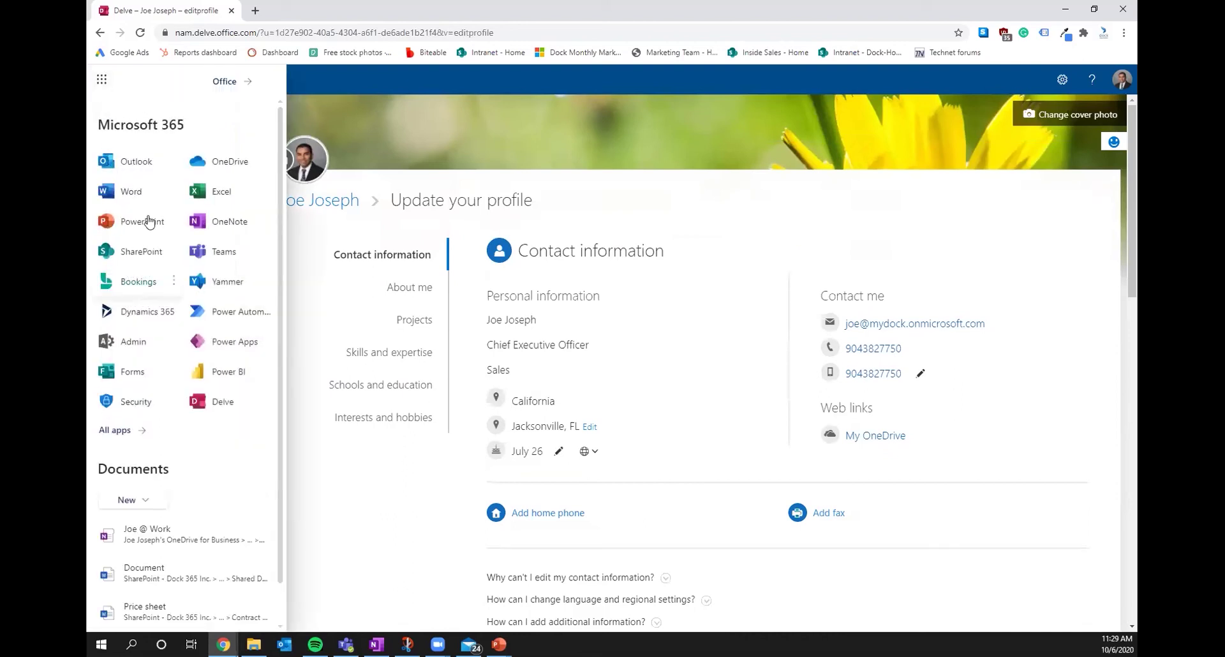
left_click(139, 252)
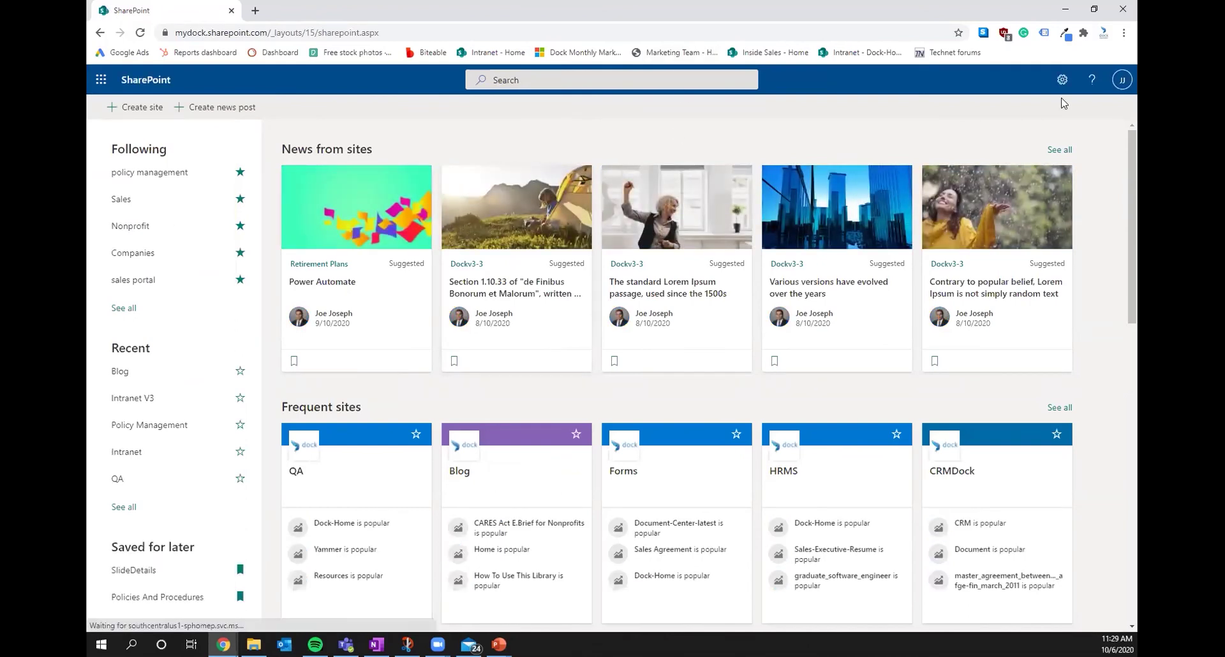
left_click(1060, 90)
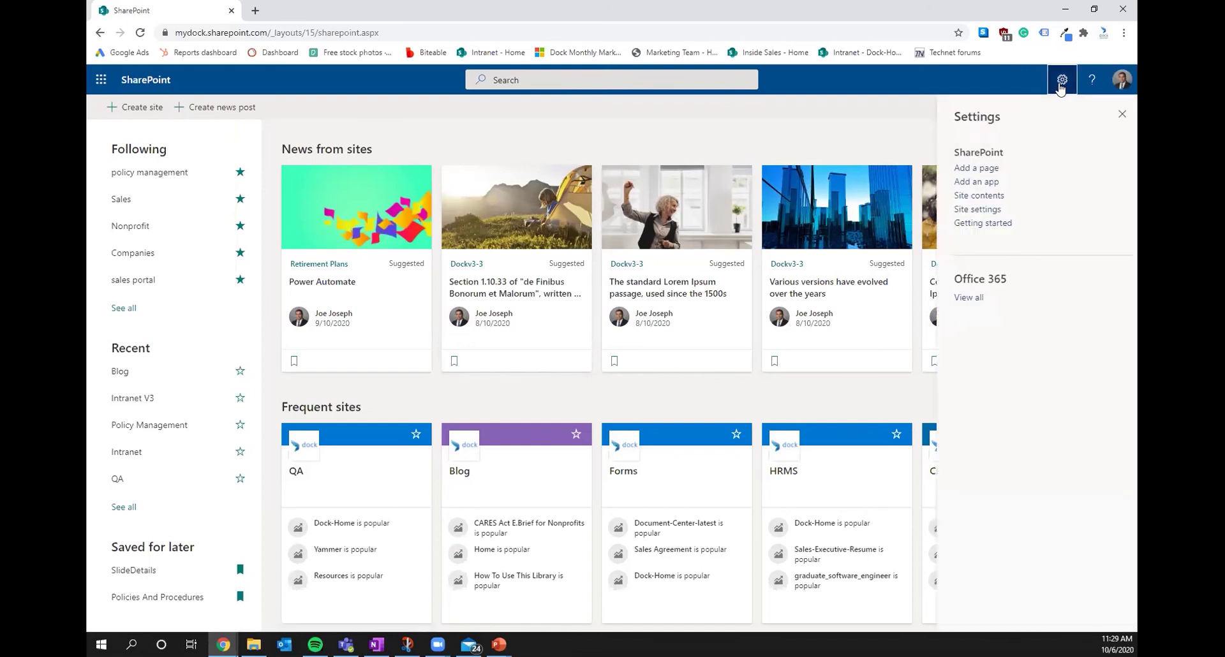
left_click(1122, 114)
Create a team site named "Webinar 10/06", keeping the private privacy setting and English as the language.
left_click(125, 106)
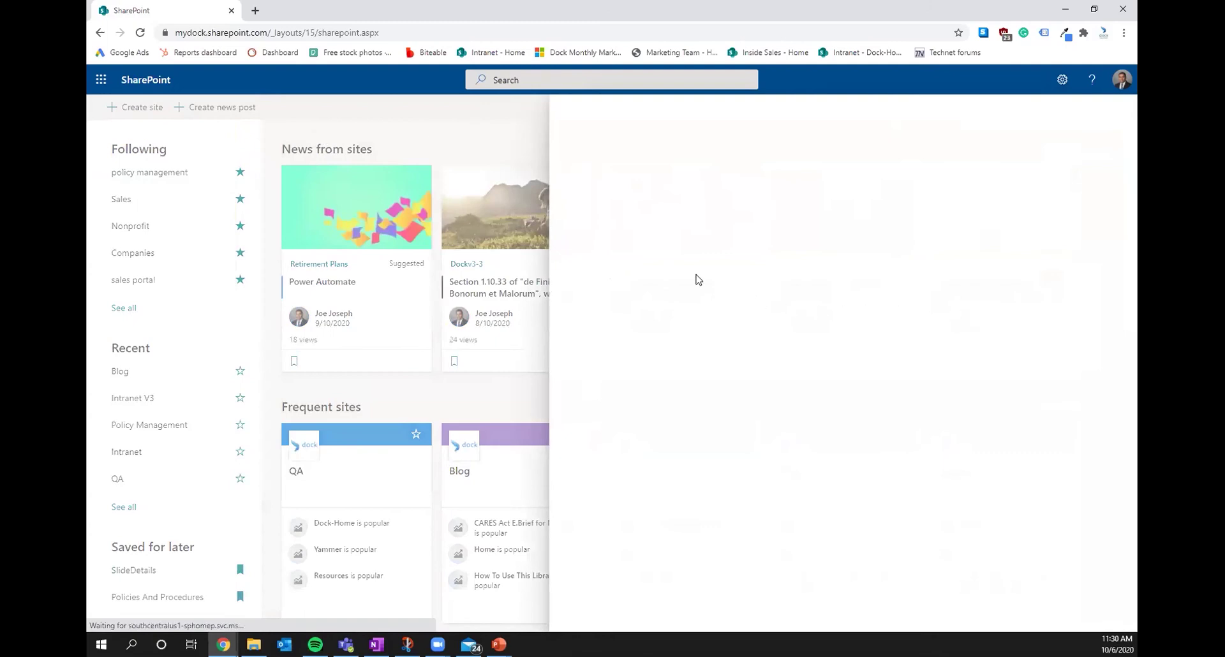
left_click(694, 281)
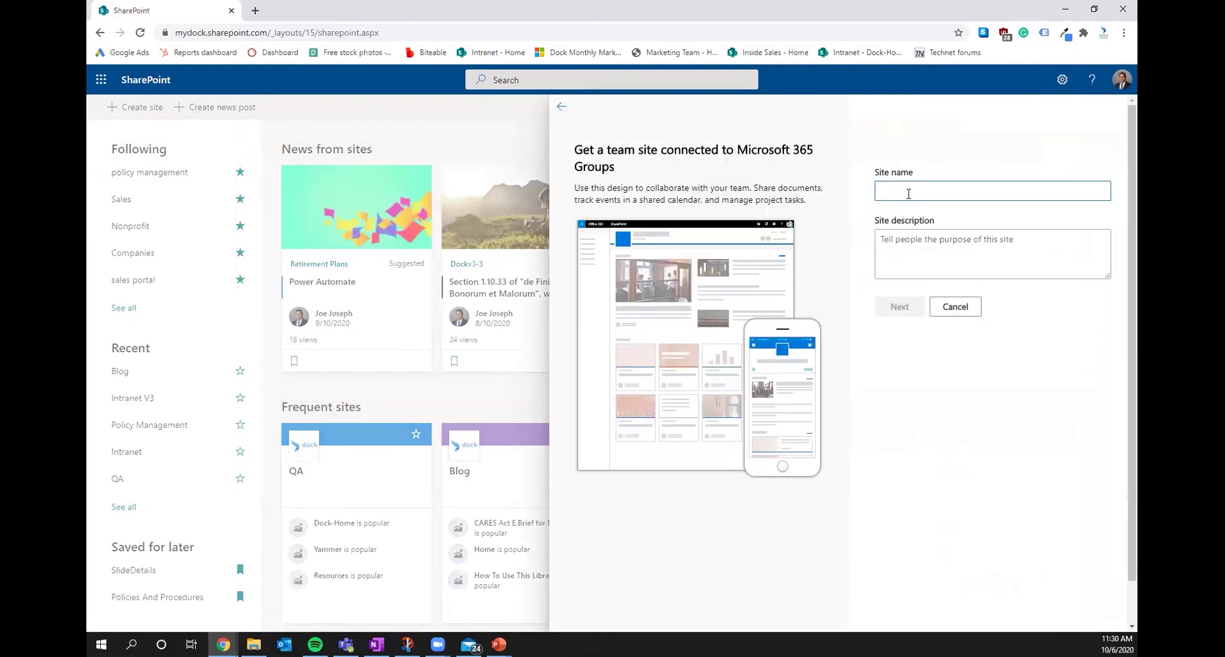
type("Webina")
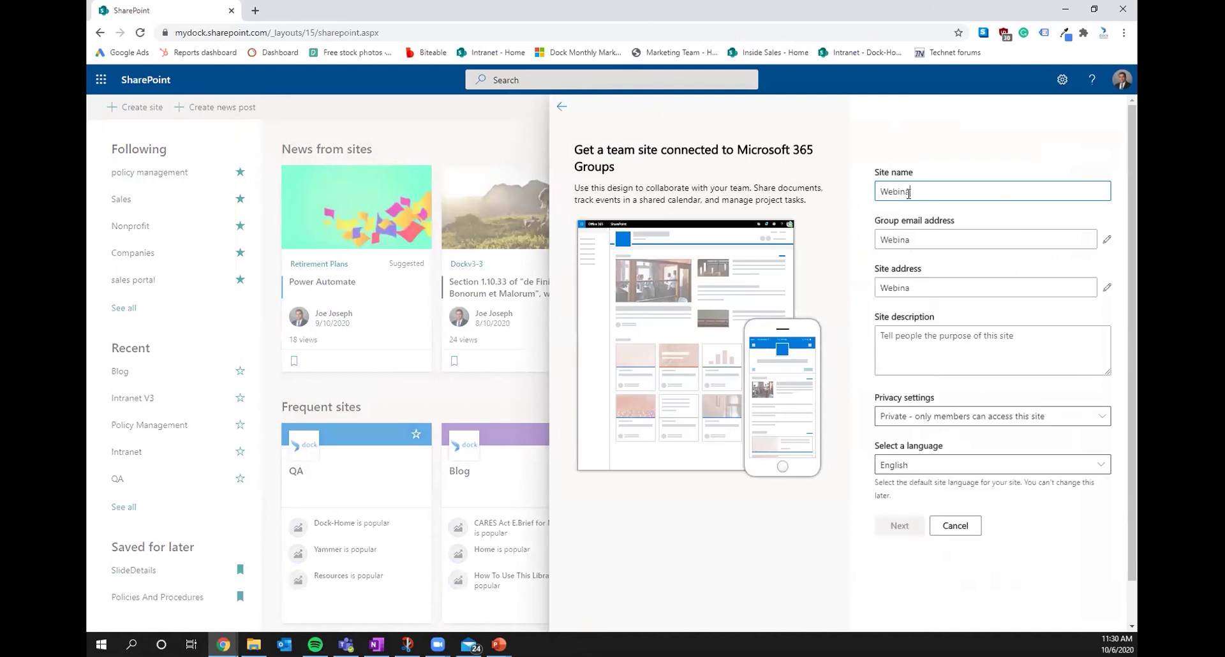
type("r 10/06")
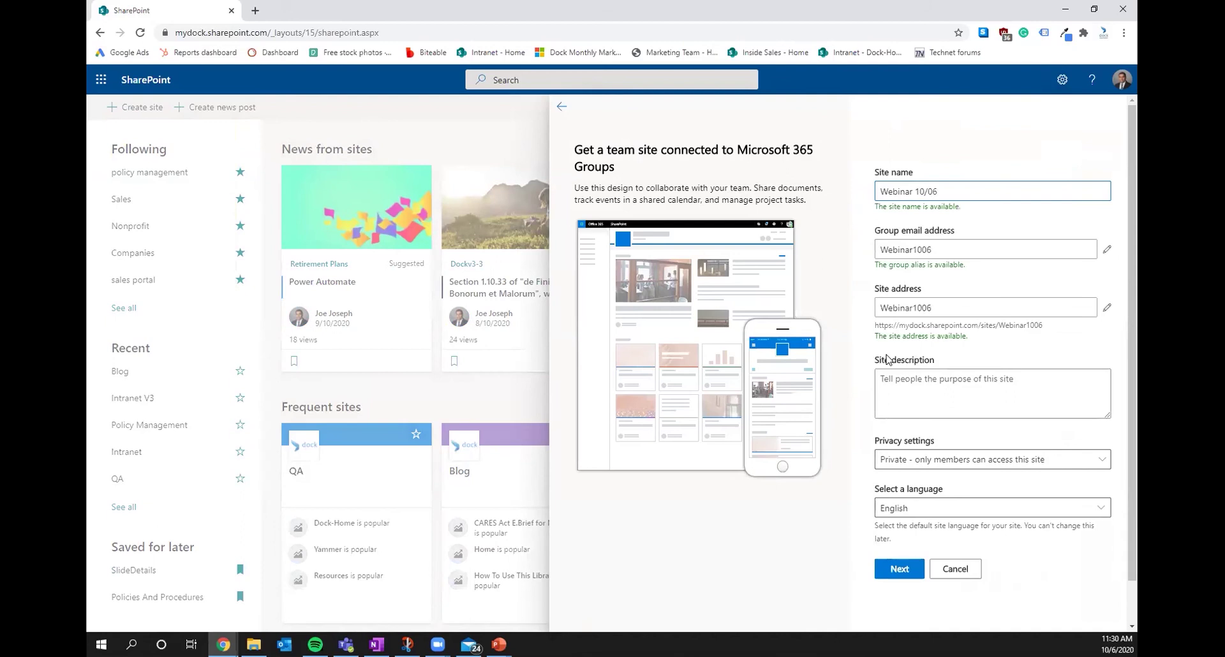
left_click(899, 568)
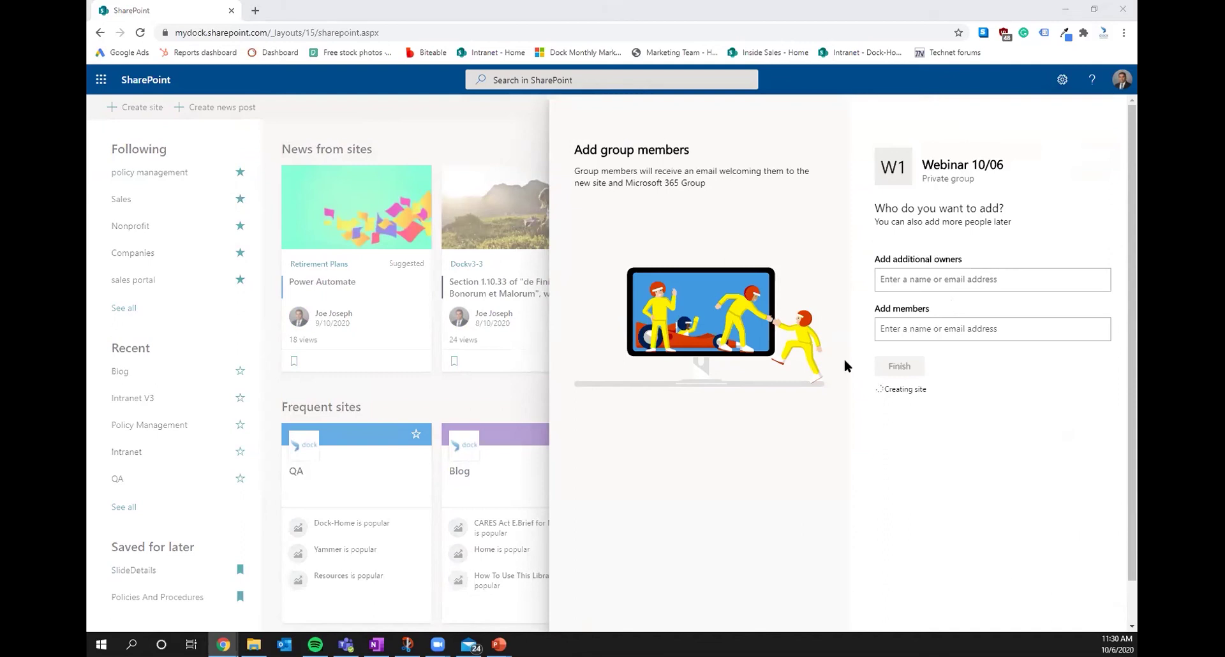
left_click(949, 280)
type("Alex")
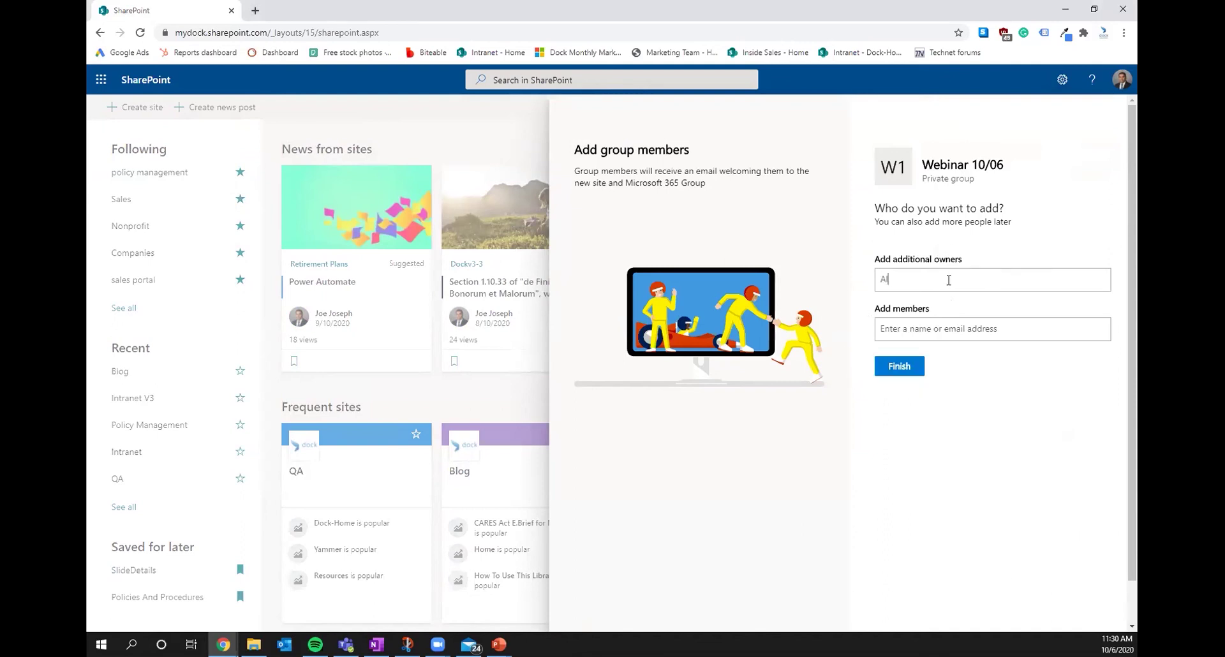
left_click(1046, 231)
left_click(918, 327)
left_click(930, 284)
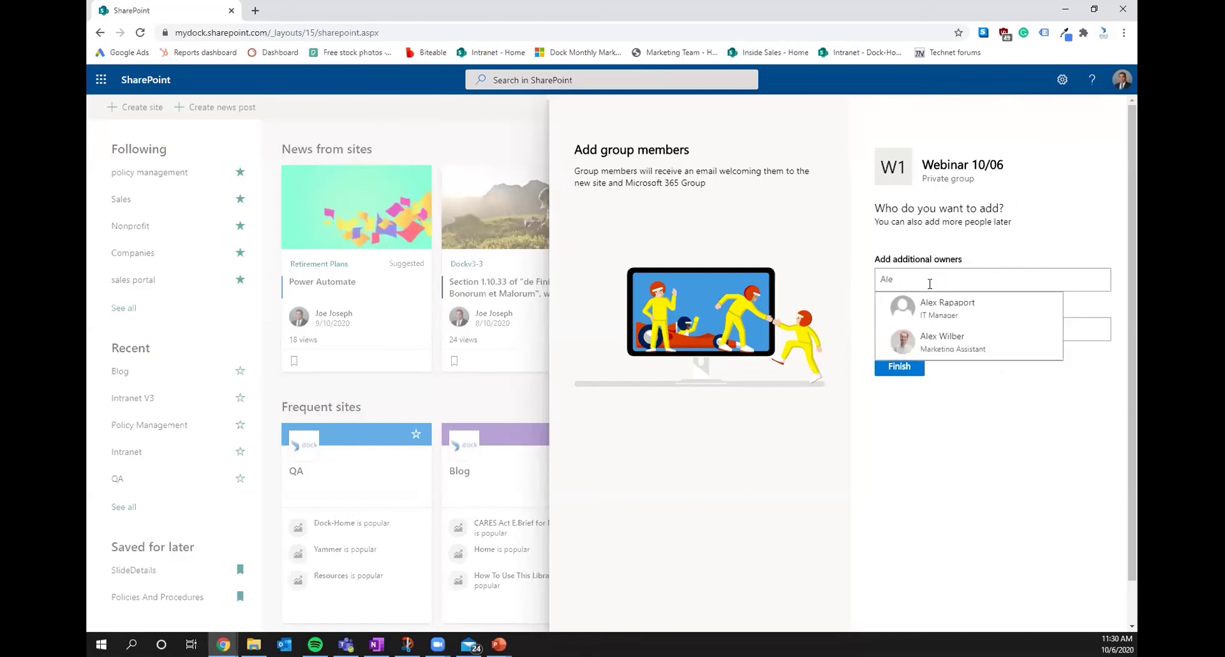
key("BackSpace")
key("BackSpace")
key("BackSpace")
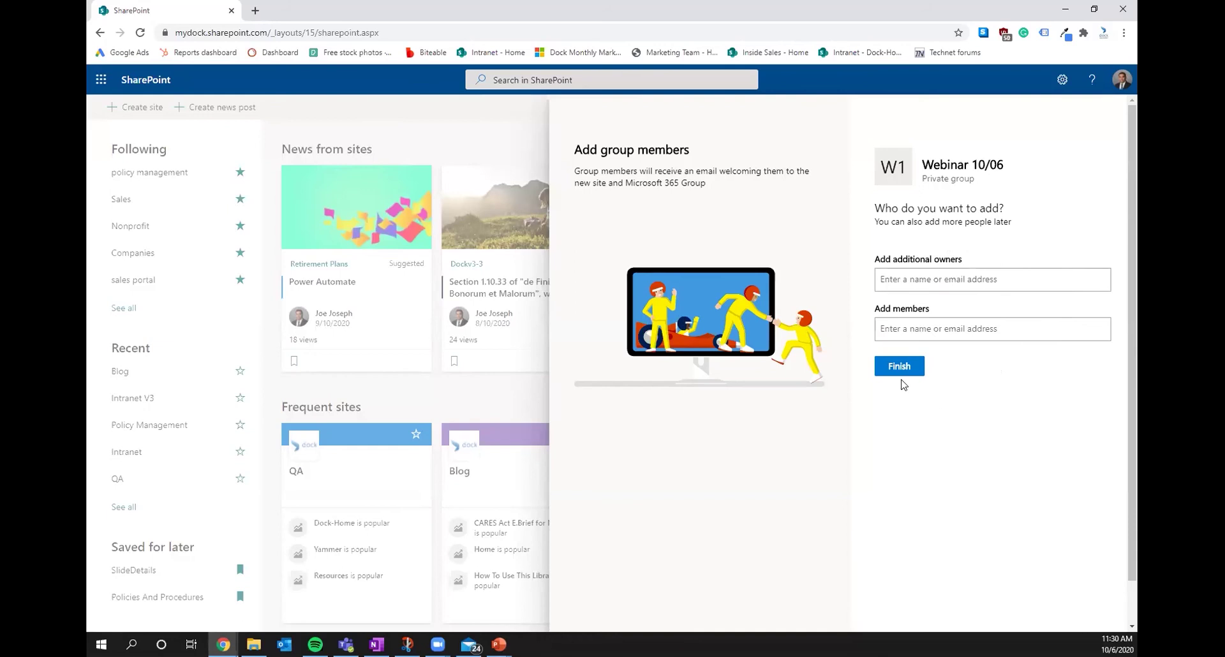
Finish the site setup without additional owners or members, and show the site owners in the new site's permissions.
left_click(899, 368)
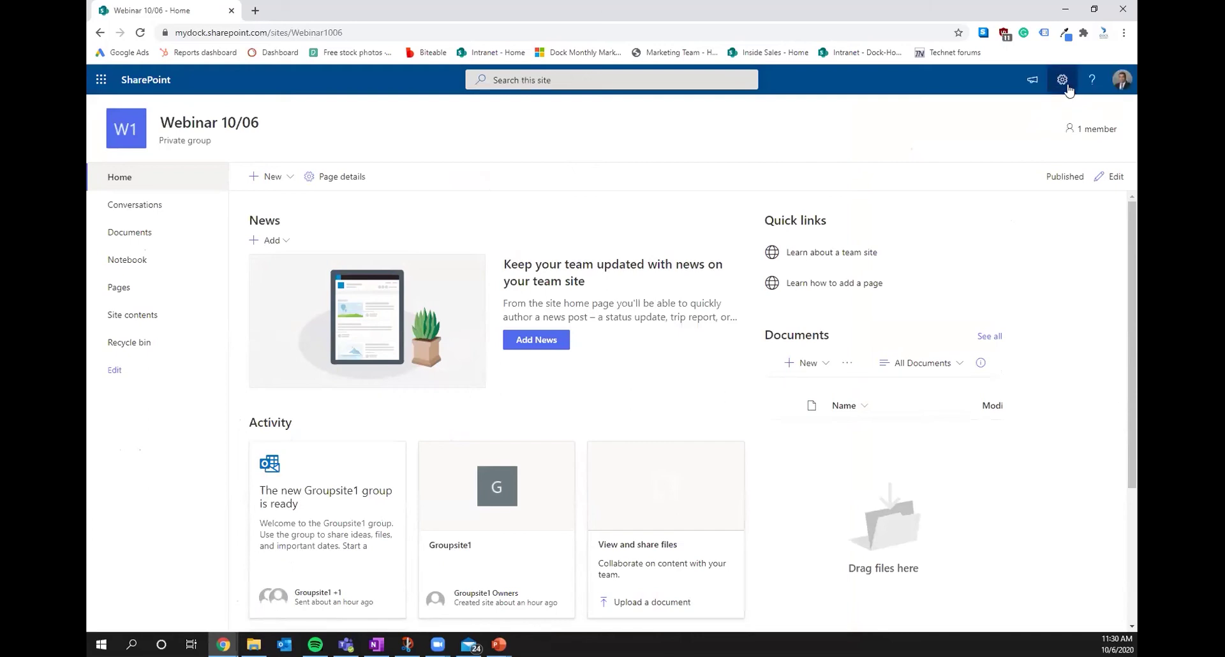
left_click(1067, 86)
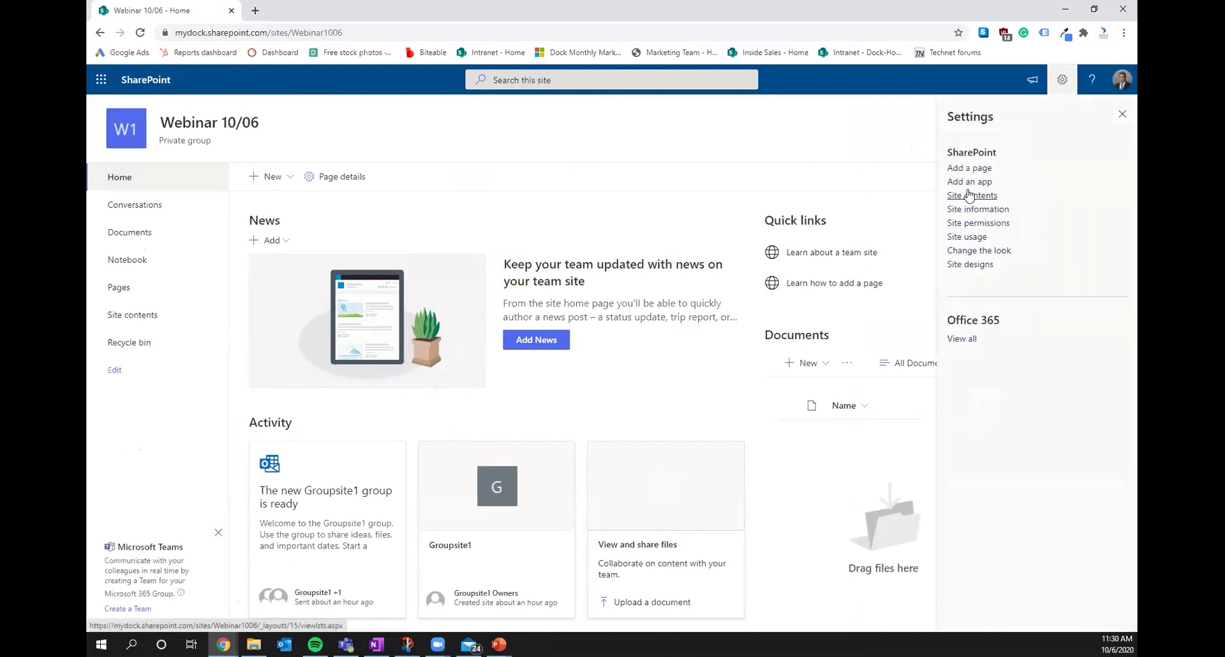
left_click(976, 224)
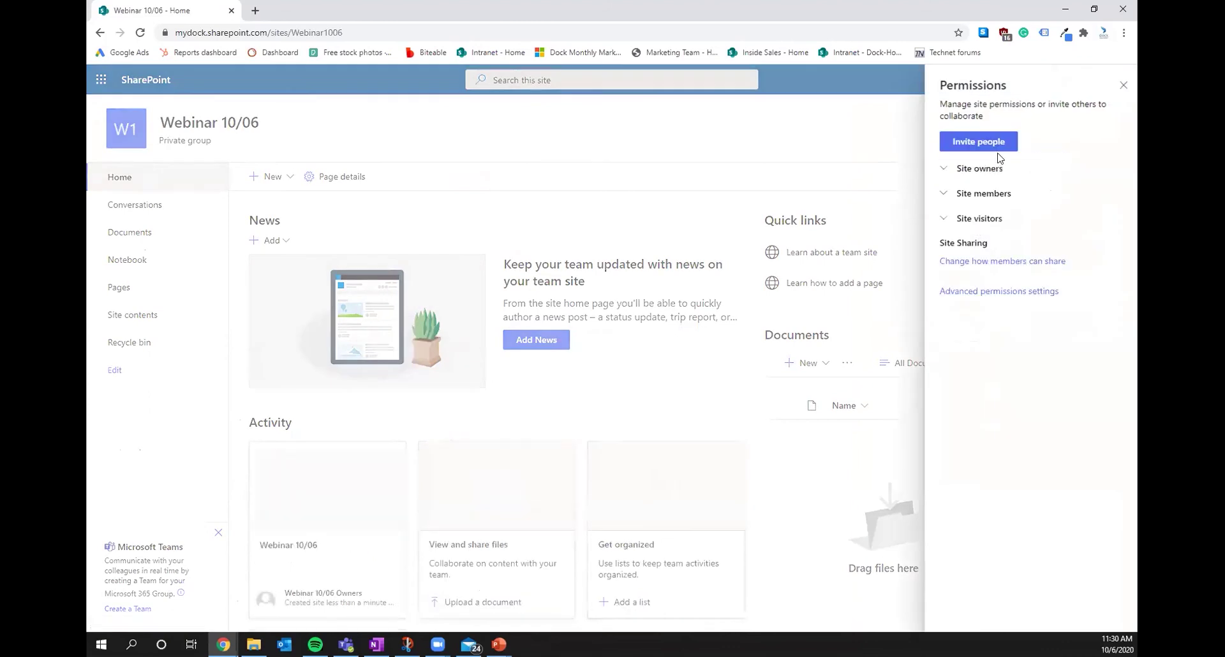
left_click(995, 169)
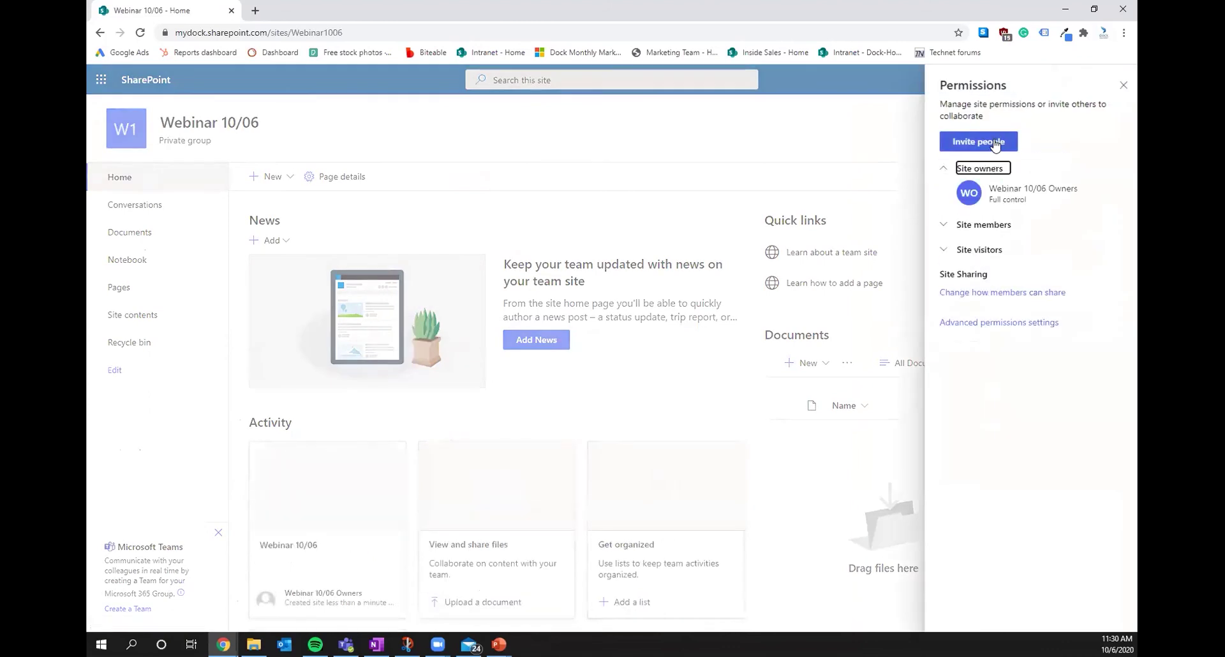
Review the site's options for inviting people, its site members and visitors, and the permission levels available for the members group.
left_click(995, 143)
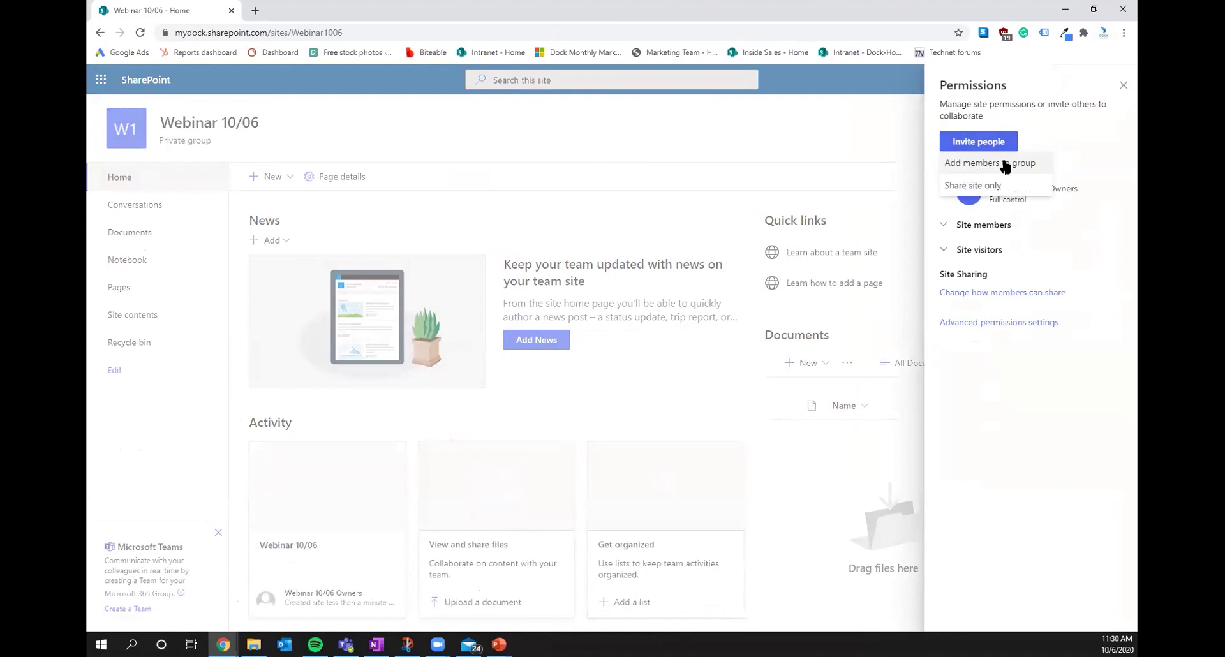
left_click(1037, 116)
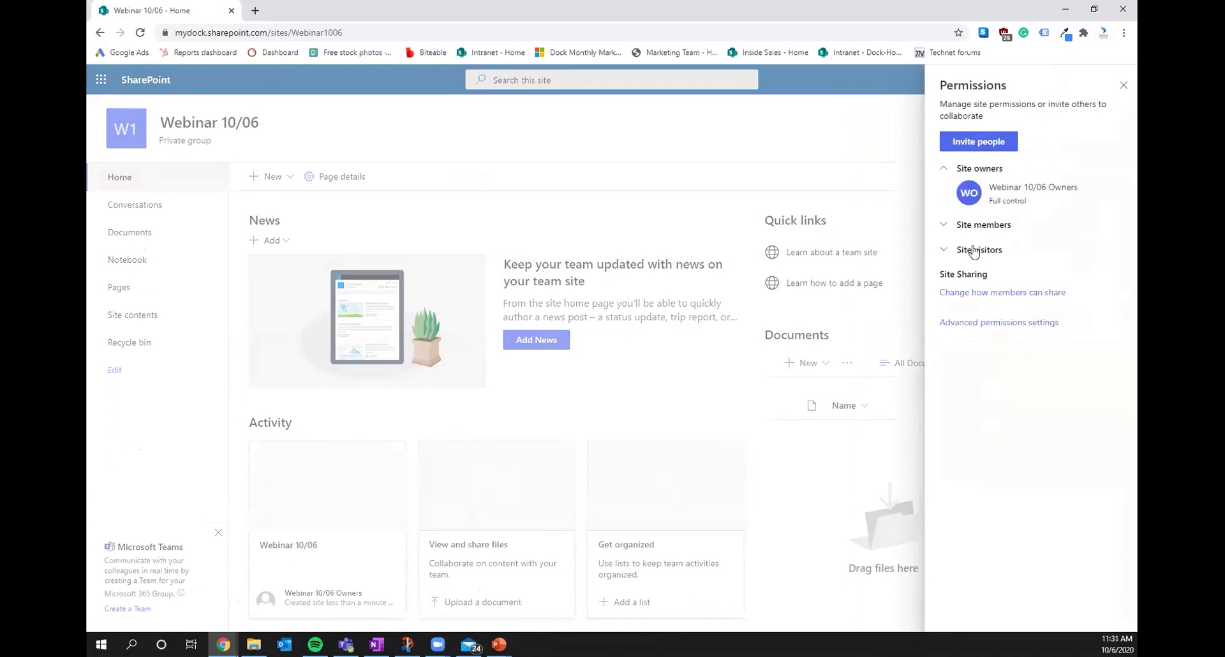
left_click(972, 225)
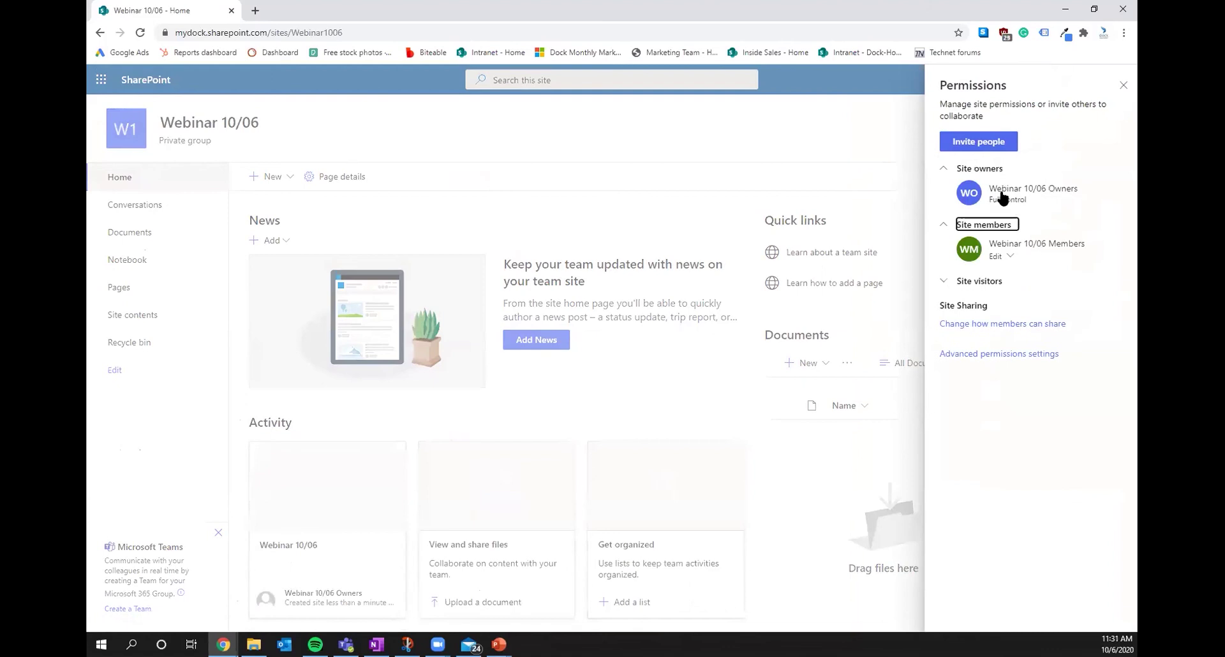
left_click(989, 282)
left_click(1010, 256)
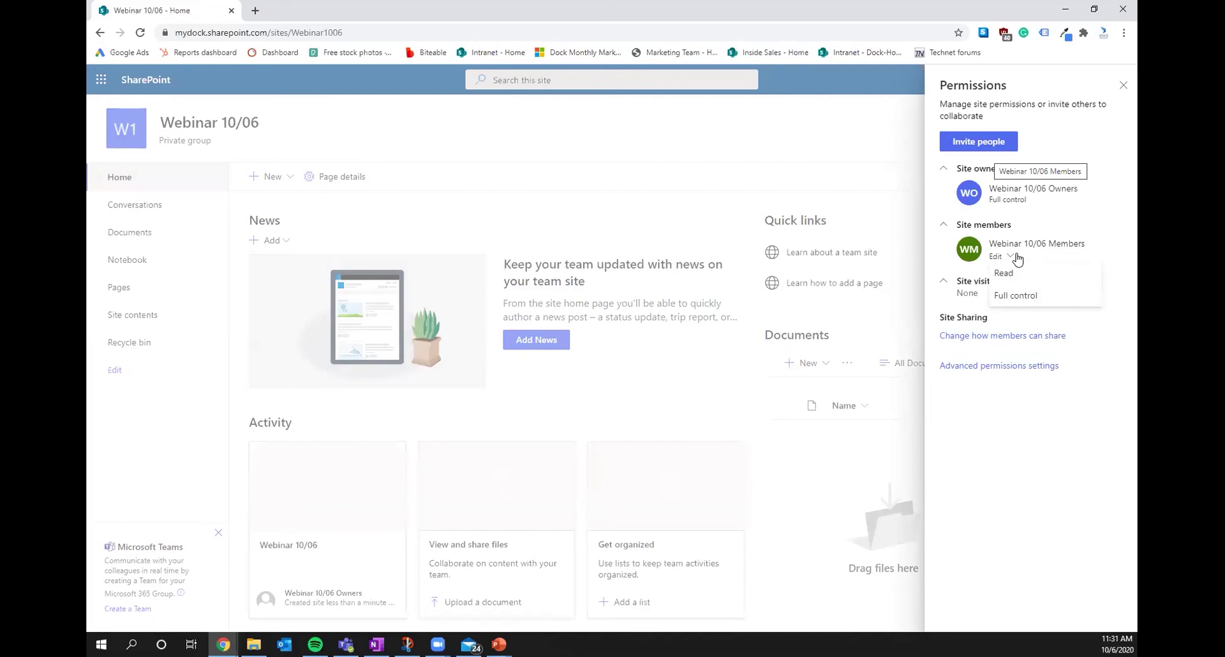
left_click(970, 281)
left_click(970, 282)
left_click(973, 287)
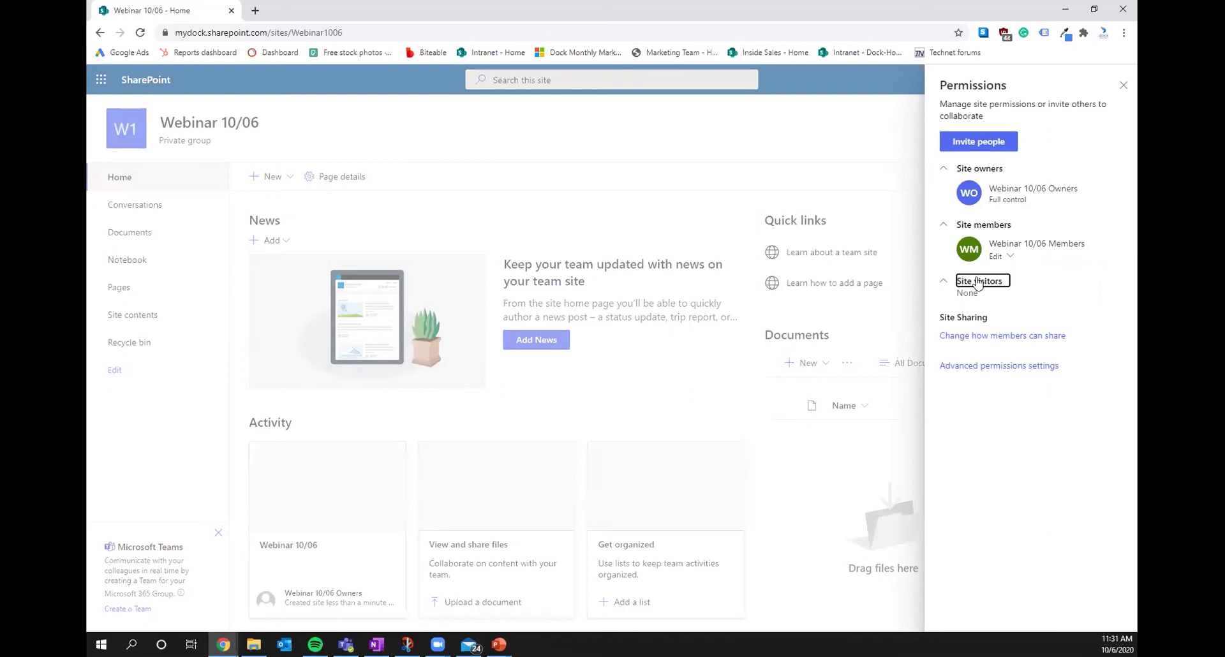
Open the advanced permissions settings and review the Site Members group, including the actions available for its selected member entry.
left_click(1004, 373)
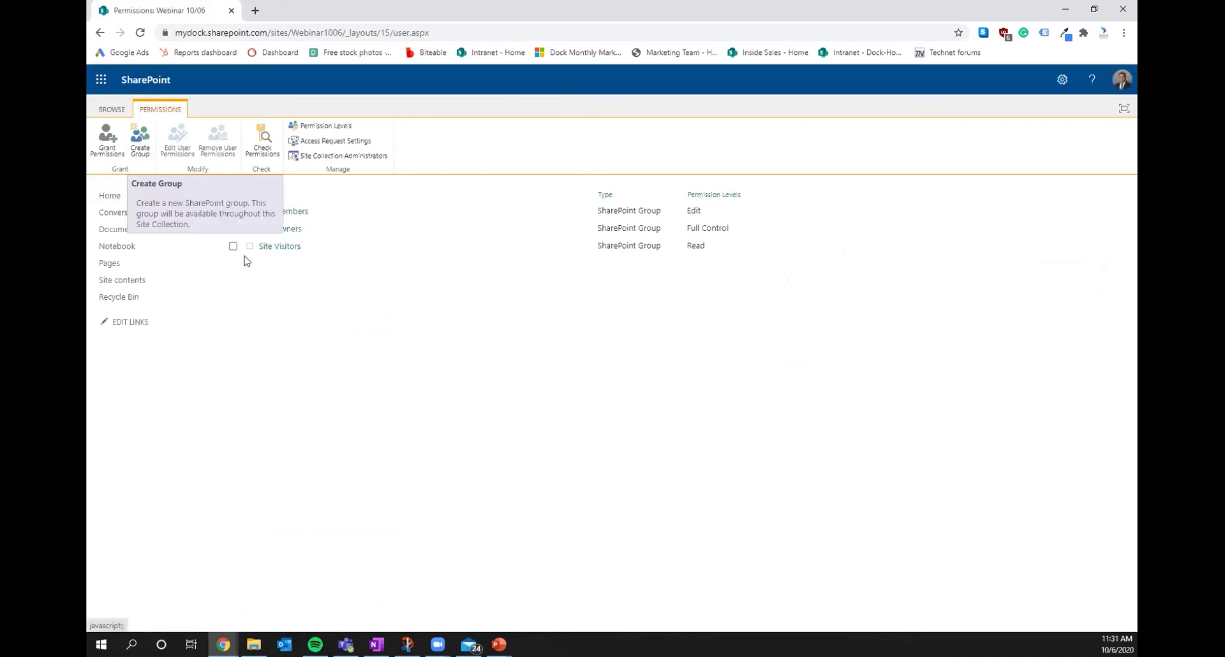
left_click(276, 213)
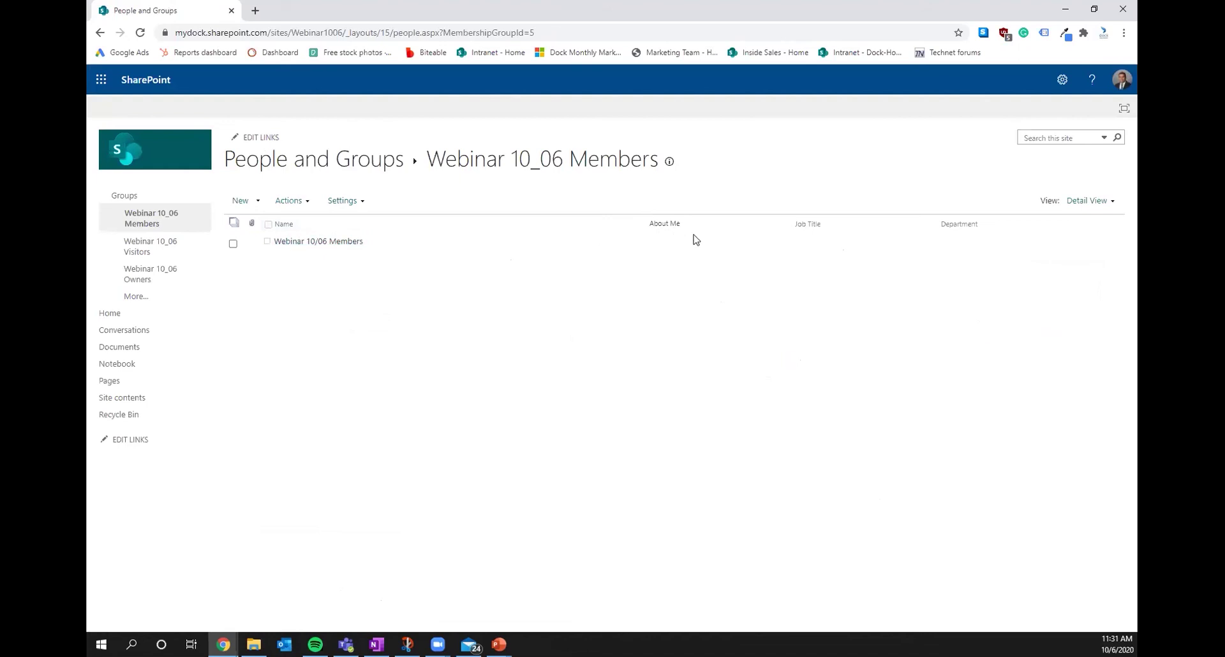
left_click(233, 244)
left_click(283, 205)
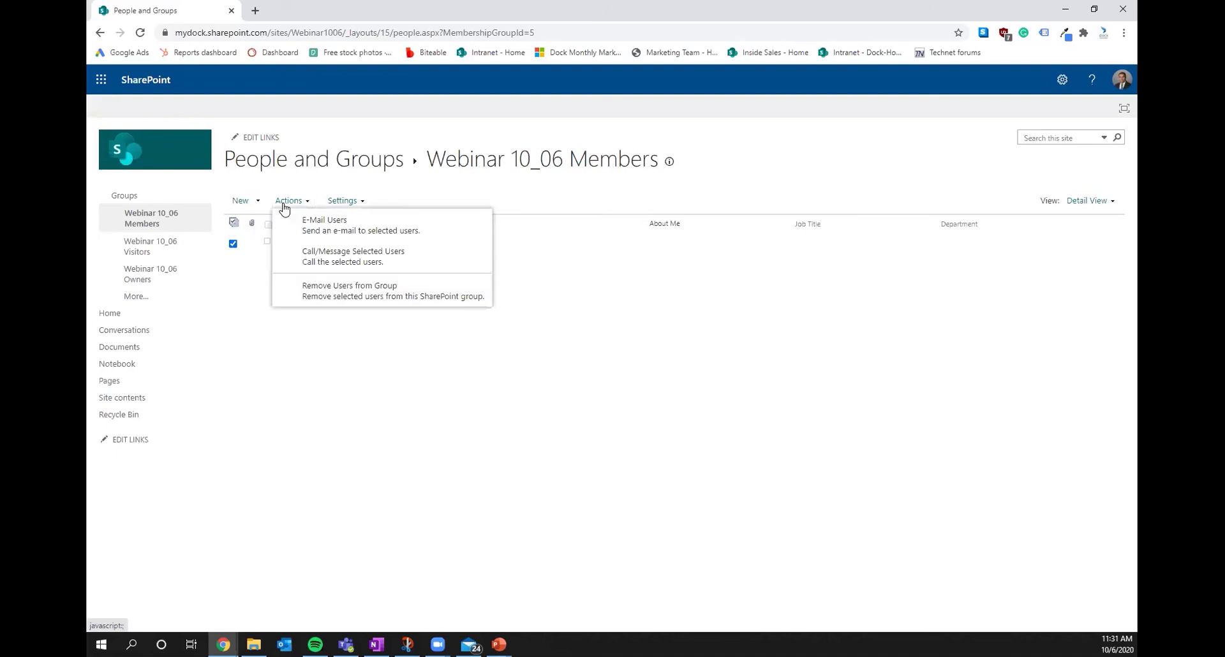
left_click(348, 298)
In the members group's settings, try restricting membership viewing to Group Members and editing to Group Owner, and restore Everyone and Group Members.
left_click(338, 202)
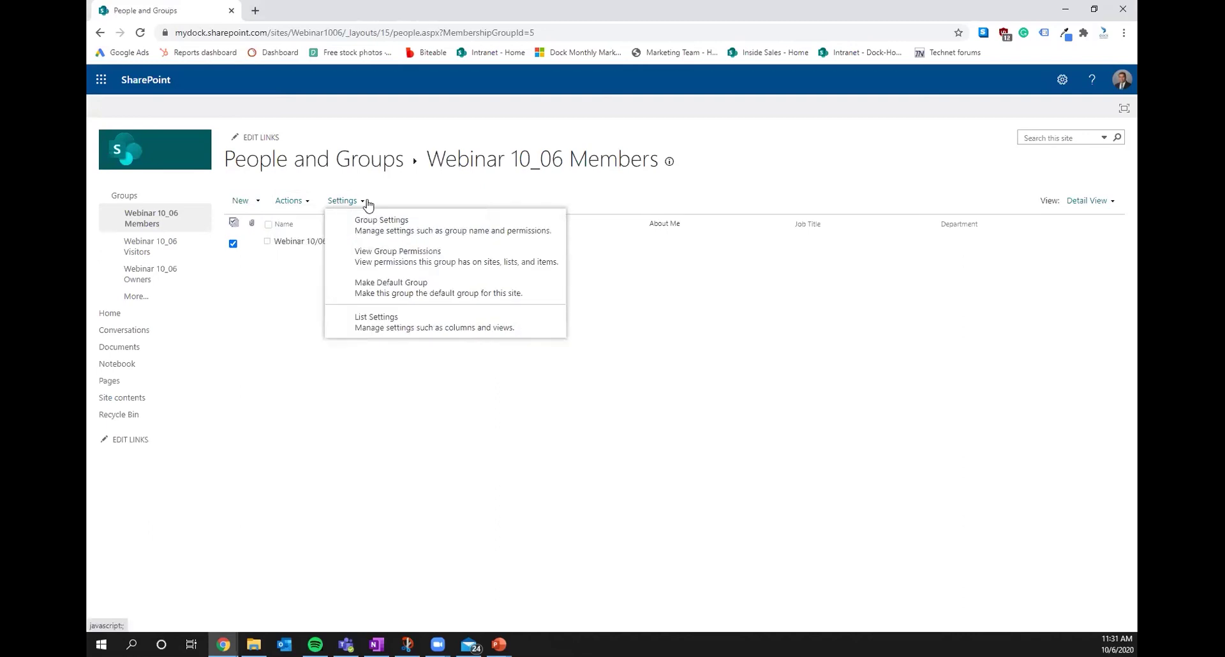
left_click(414, 228)
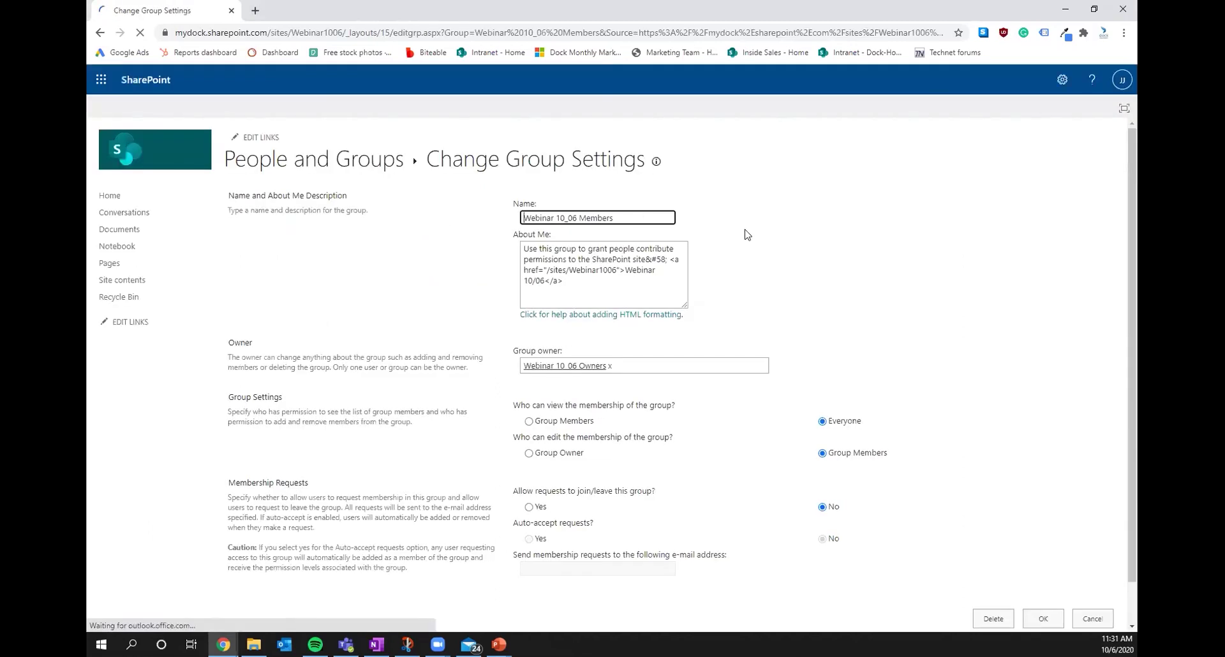
scroll(747, 235, "down", 1)
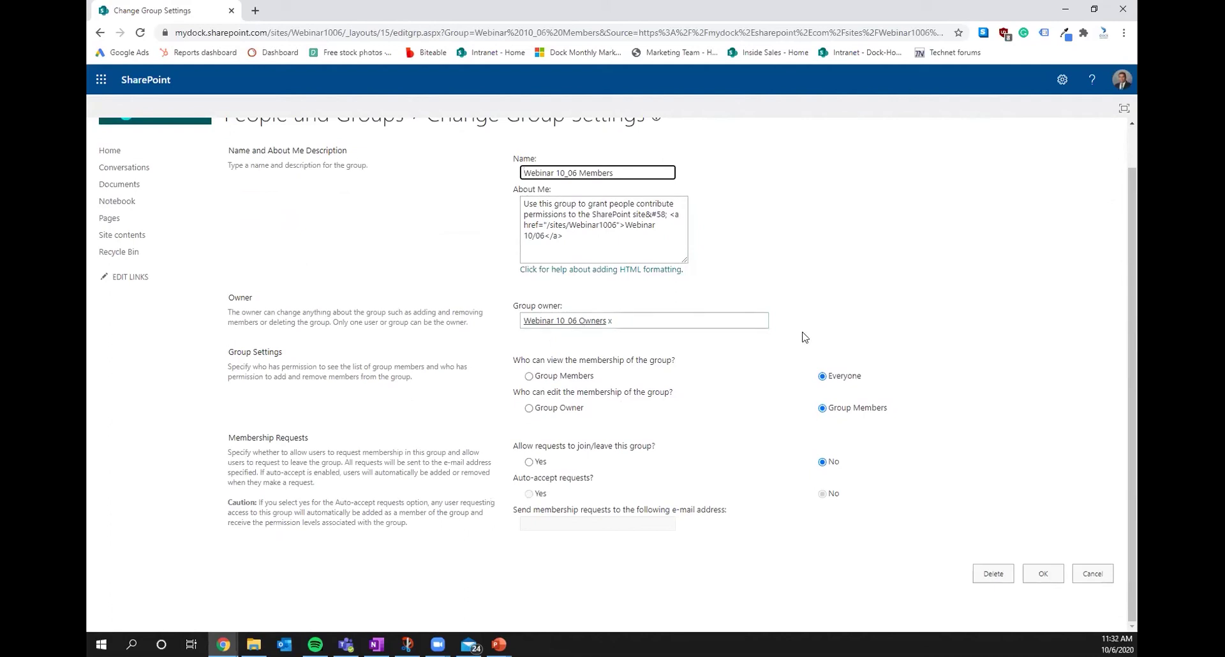
left_click(535, 375)
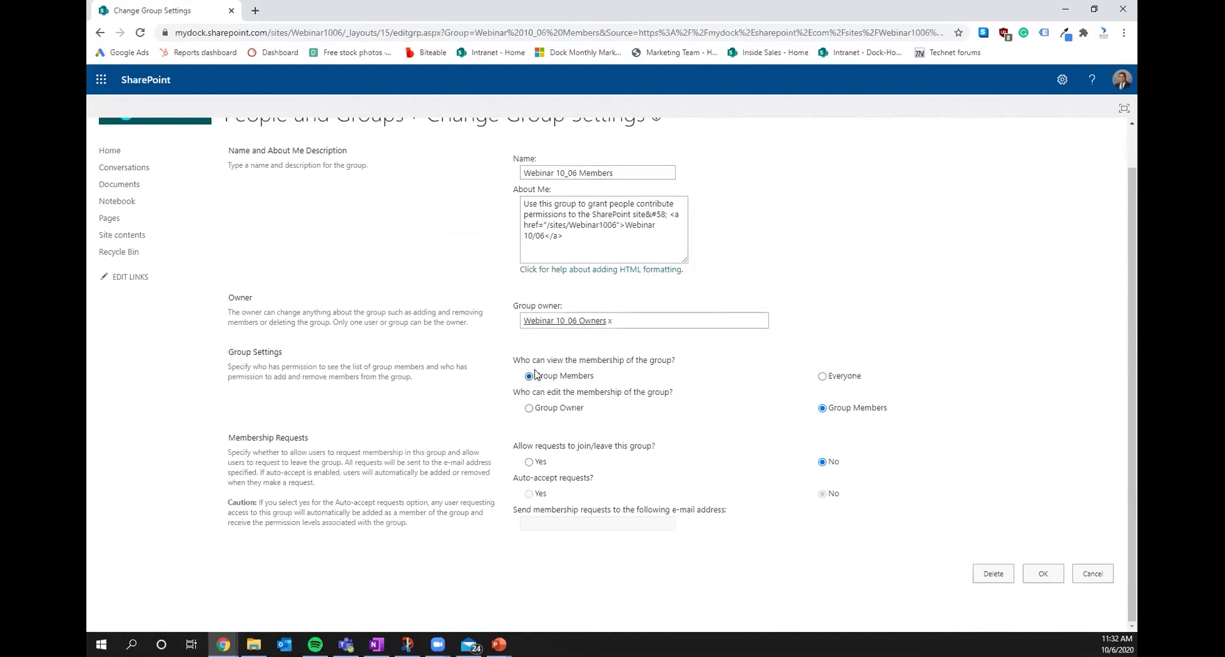
left_click(546, 408)
left_click(856, 407)
left_click(835, 376)
Try allowing requests to join or leave the members group, and leave its settings without saving.
left_click(528, 461)
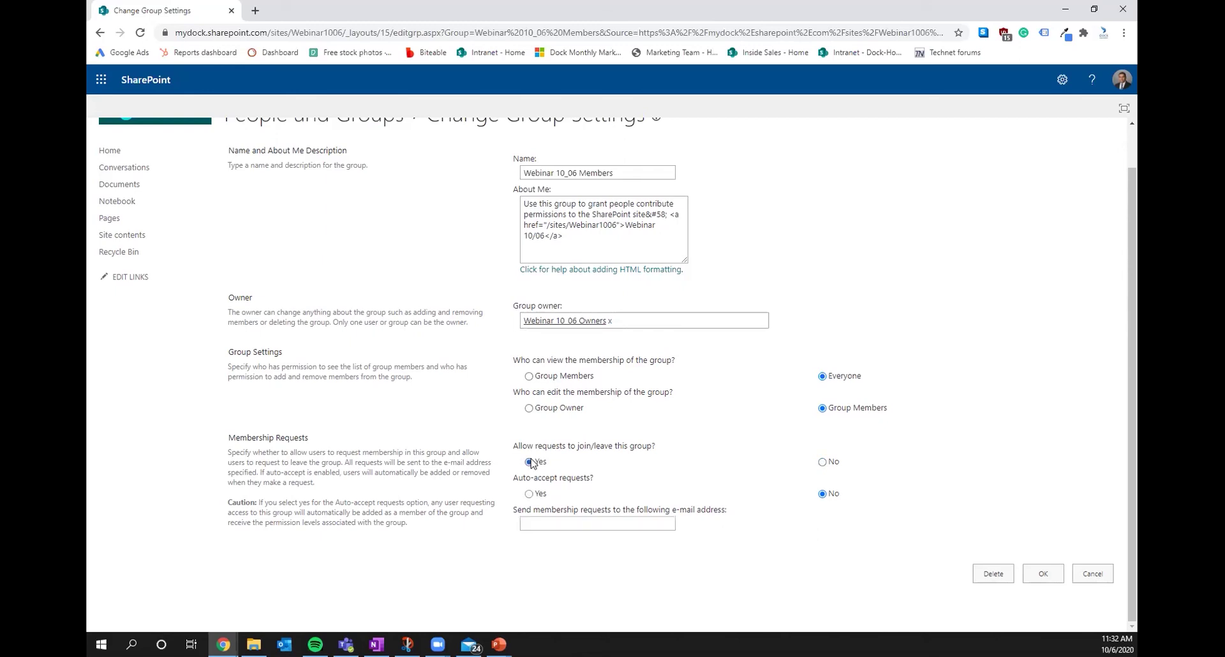
left_click(586, 524)
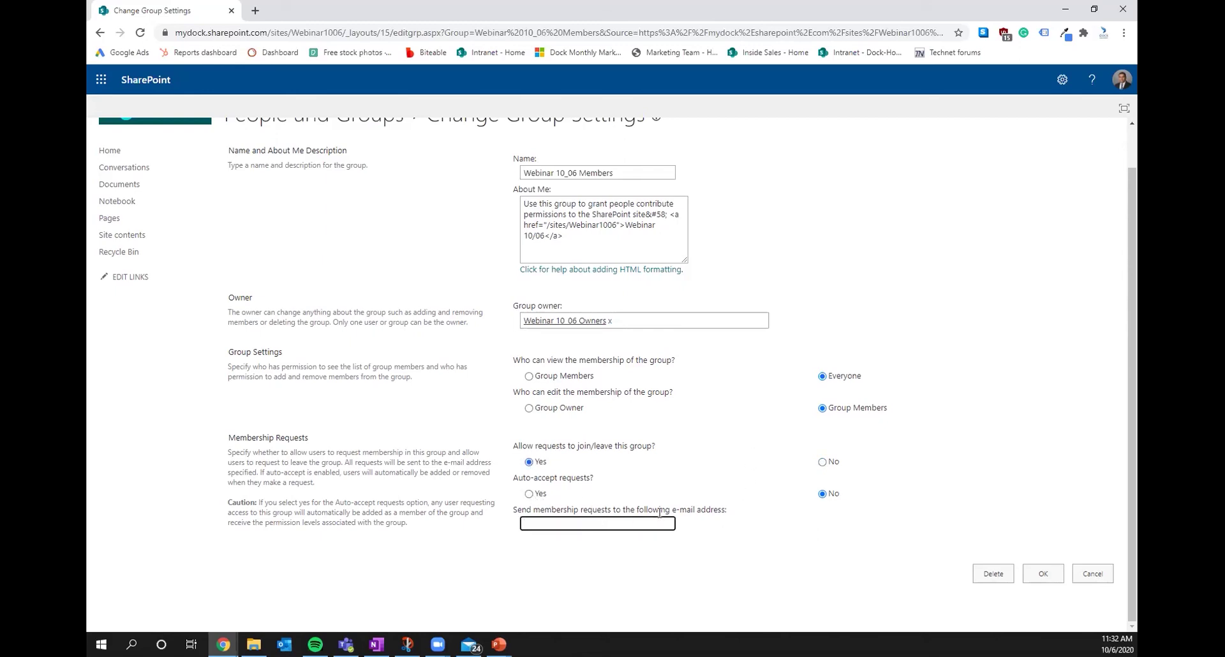
scroll(881, 340, "up", 1)
scroll(881, 340, "down", 1)
left_click(1092, 574)
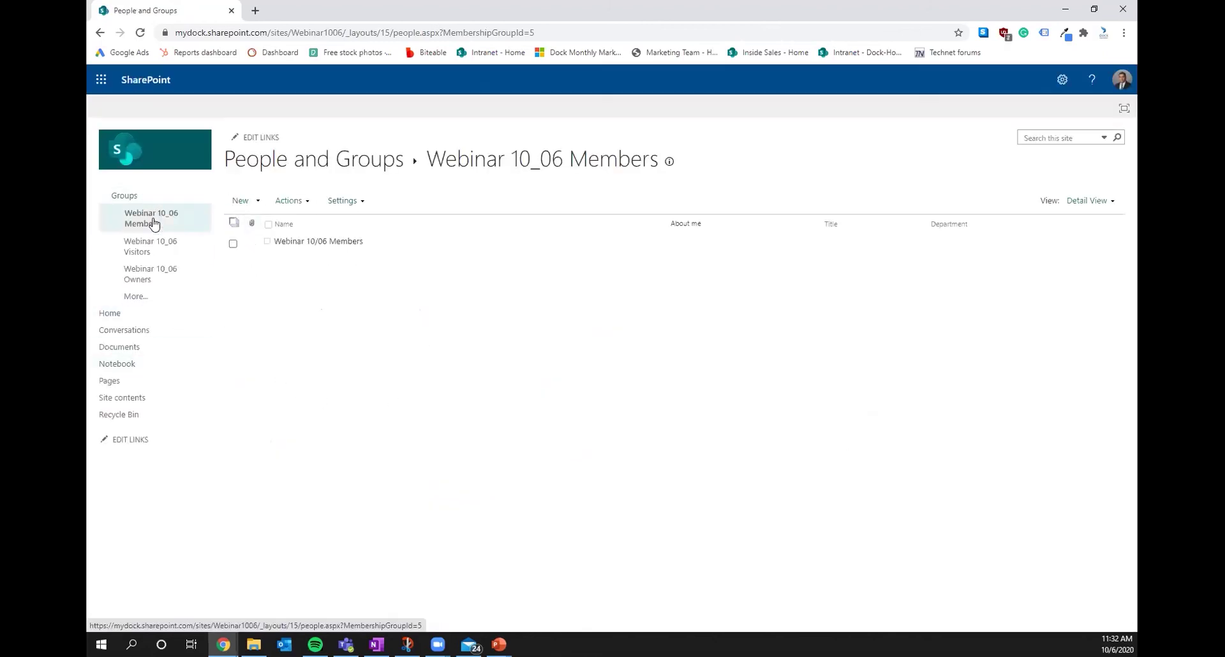
Review the list of all groups on the site and its settings, and return to the site permissions page.
left_click(127, 199)
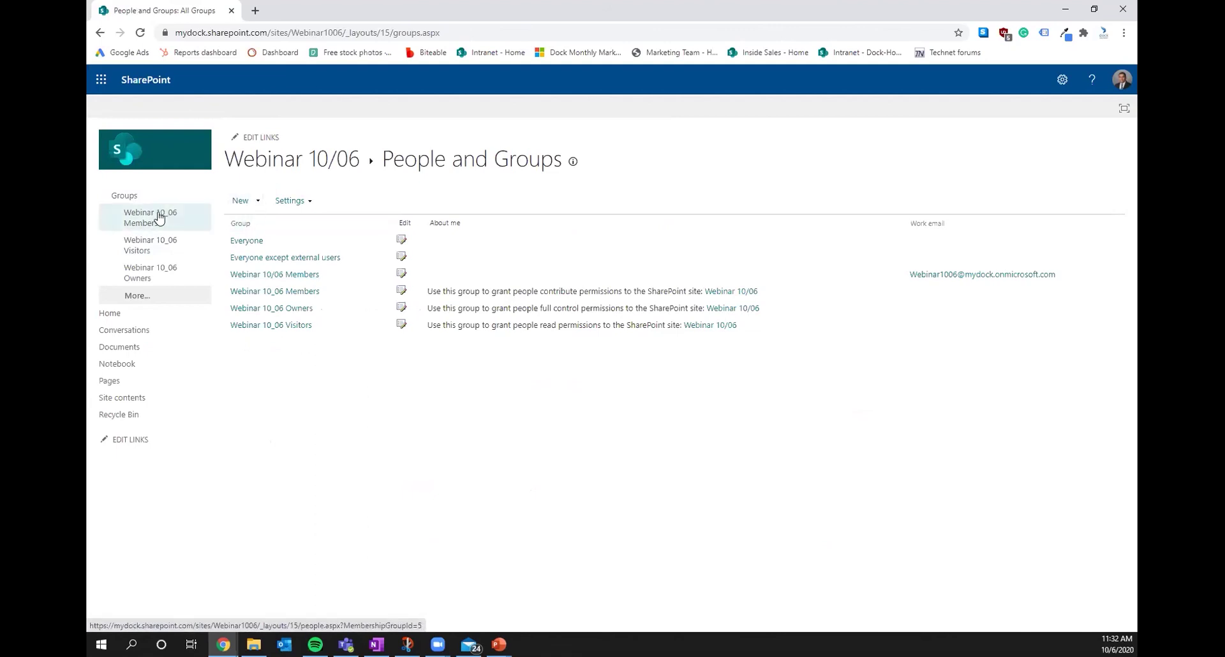
left_click(277, 205)
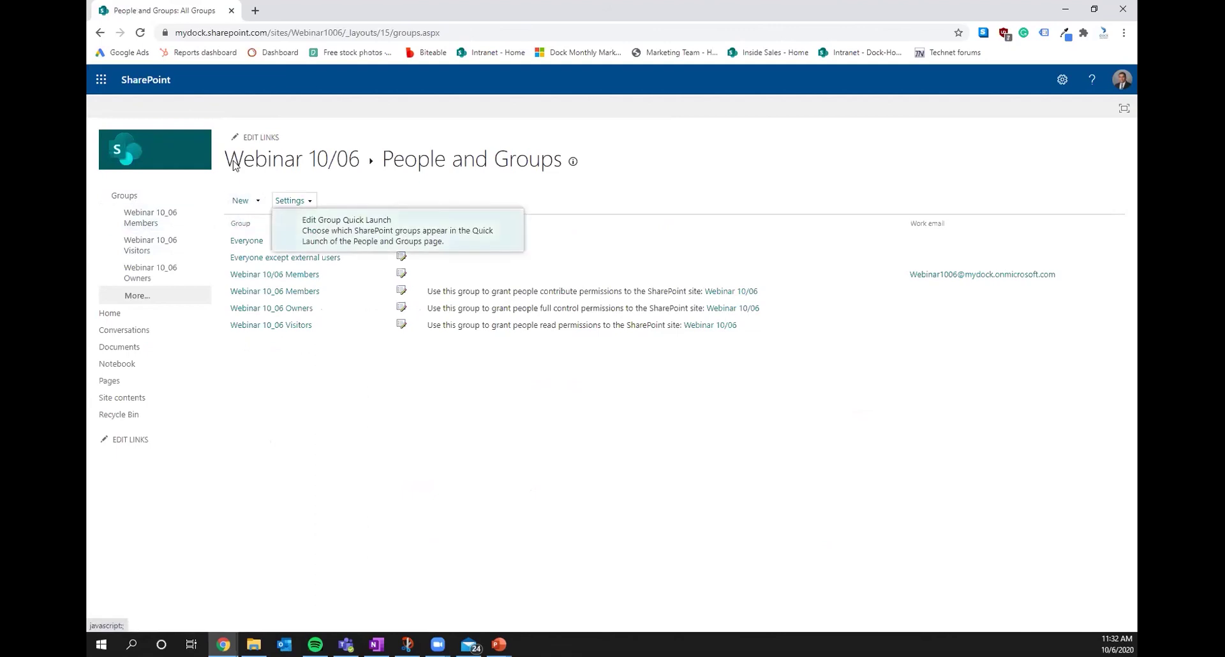
left_click(102, 32)
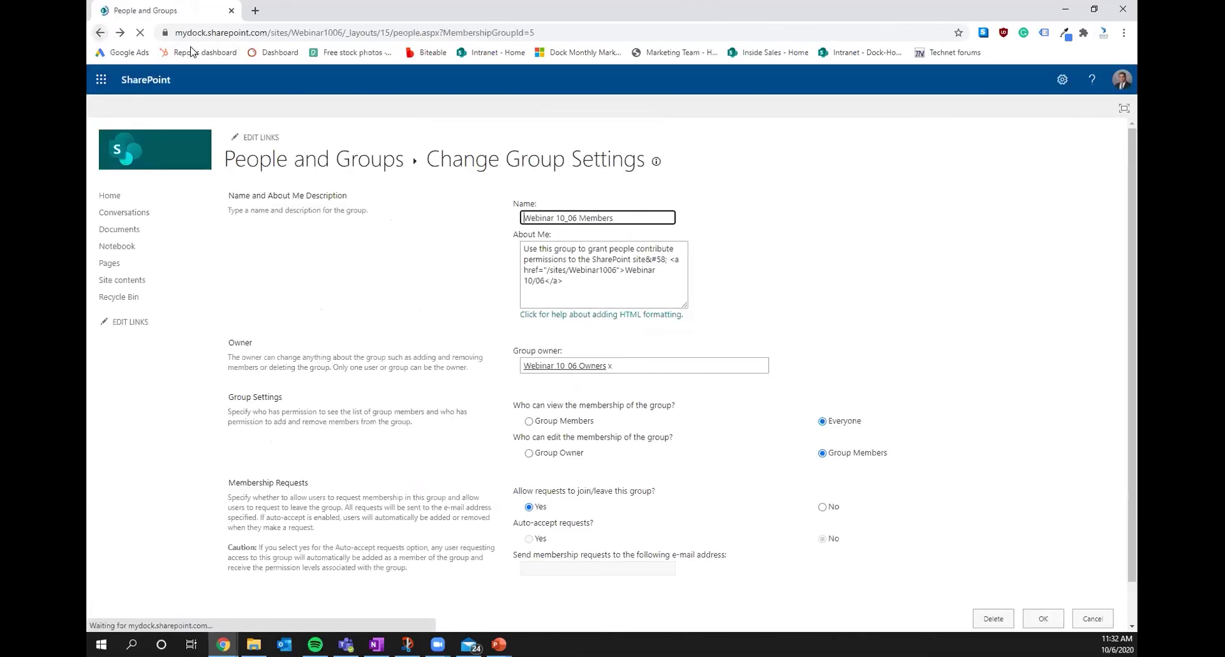
left_click(100, 33)
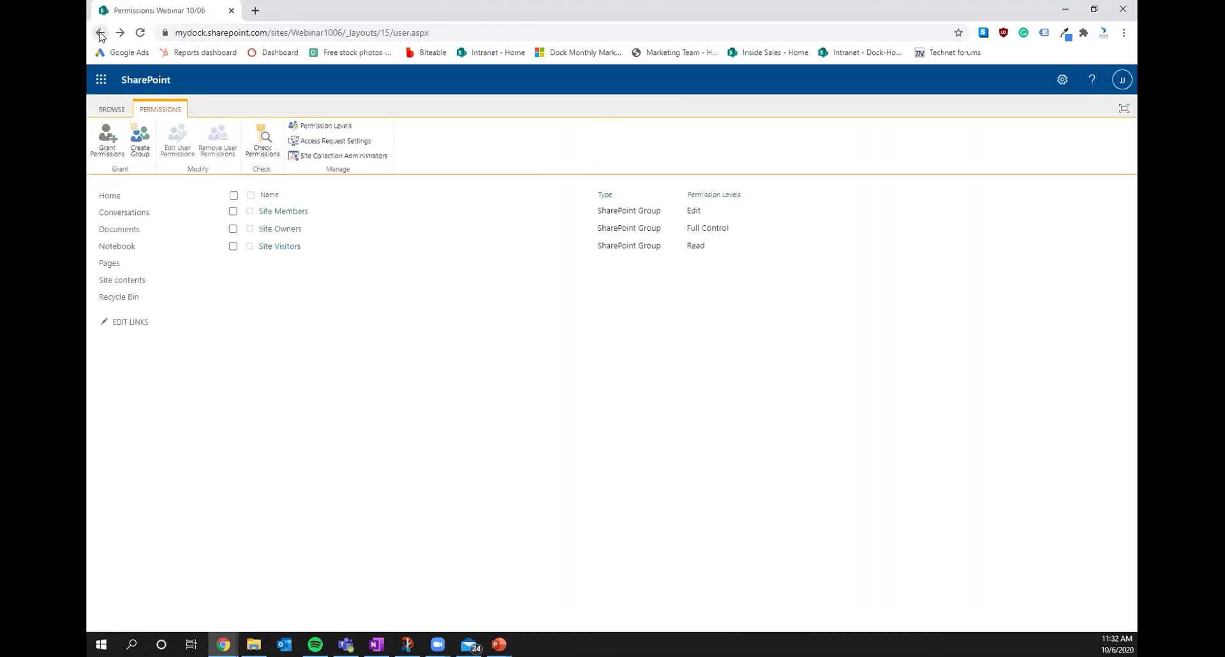
Start a new SharePoint group named "Editors" and review its owner, membership and permission-level settings.
left_click(140, 143)
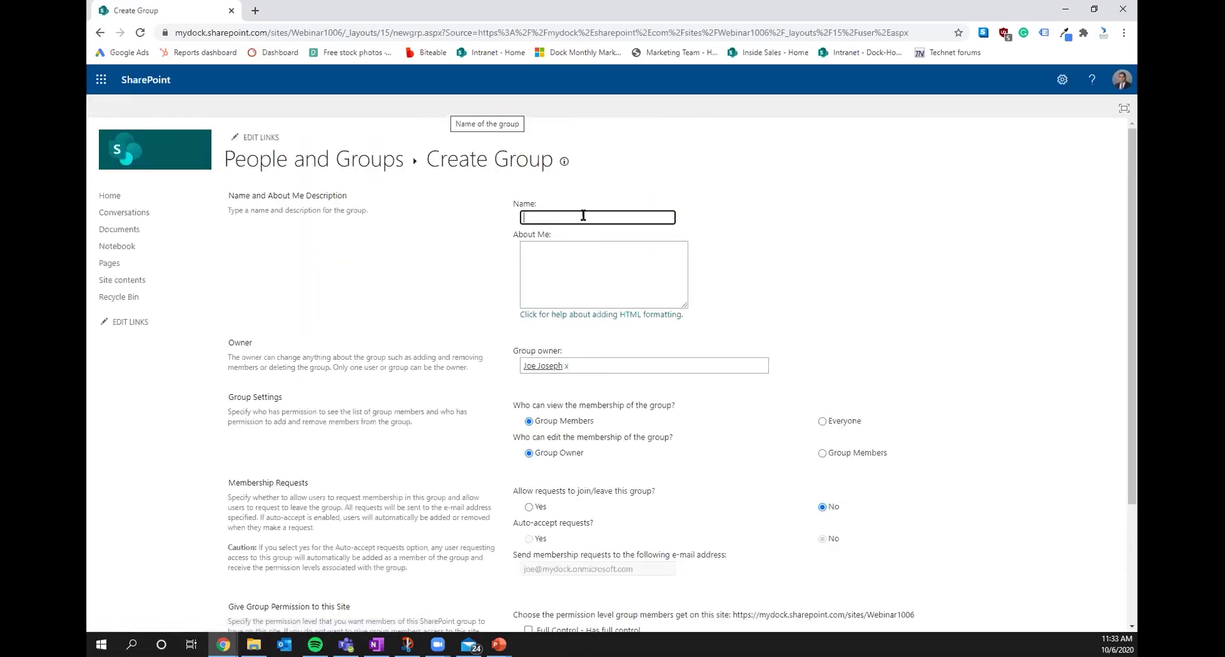
type("Editors")
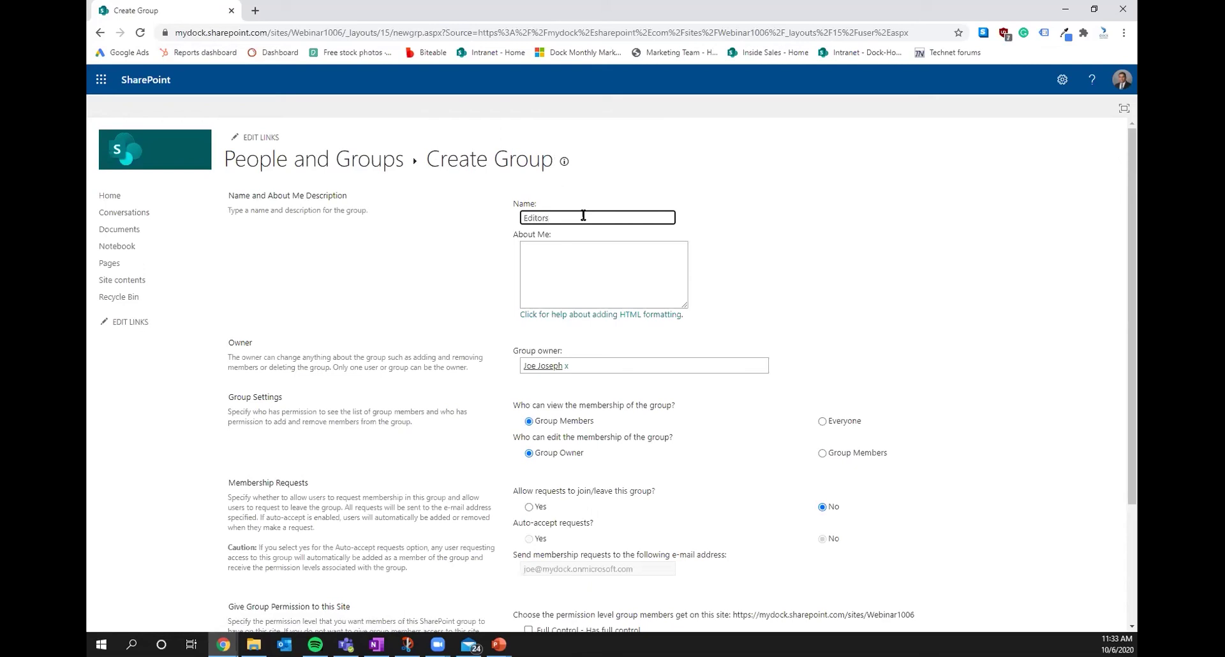
left_click(802, 249)
scroll(802, 249, "down", 3)
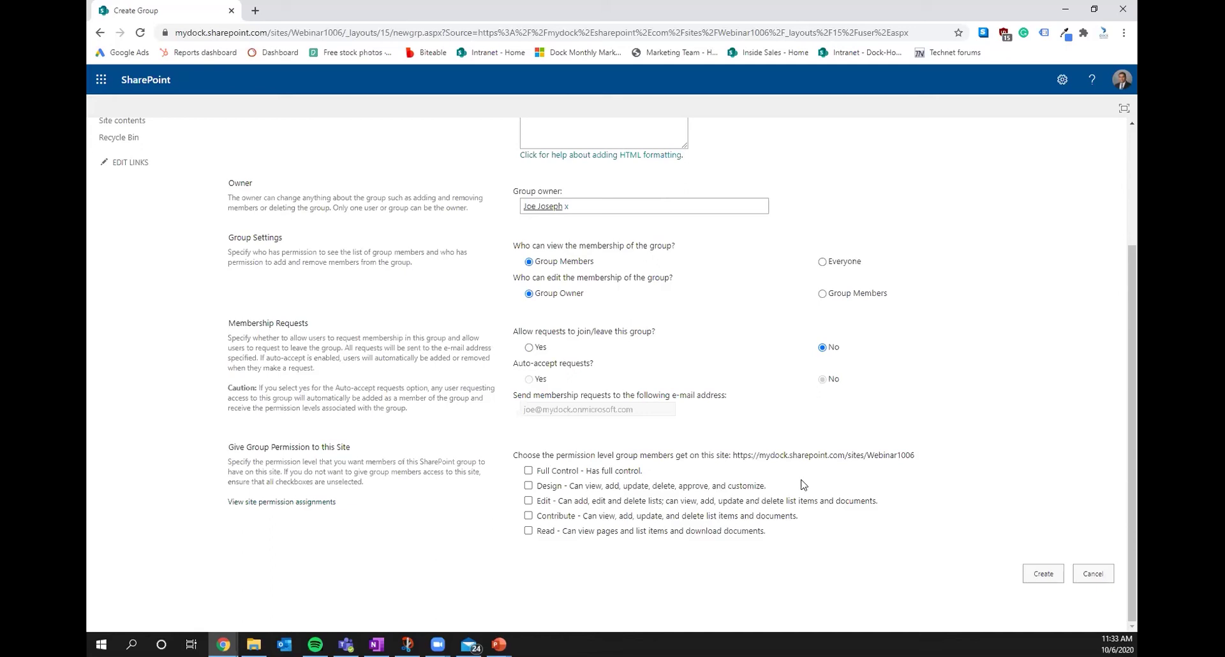
scroll(562, 215, "up", 3)
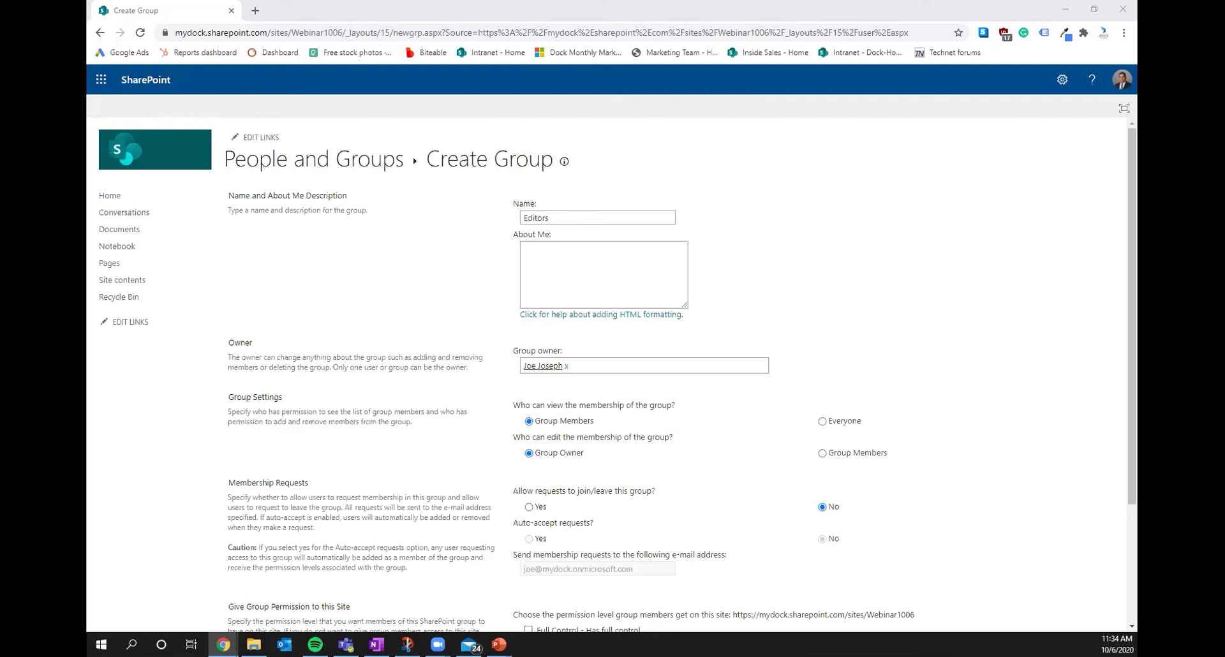
scroll(510, 386, "down", 3)
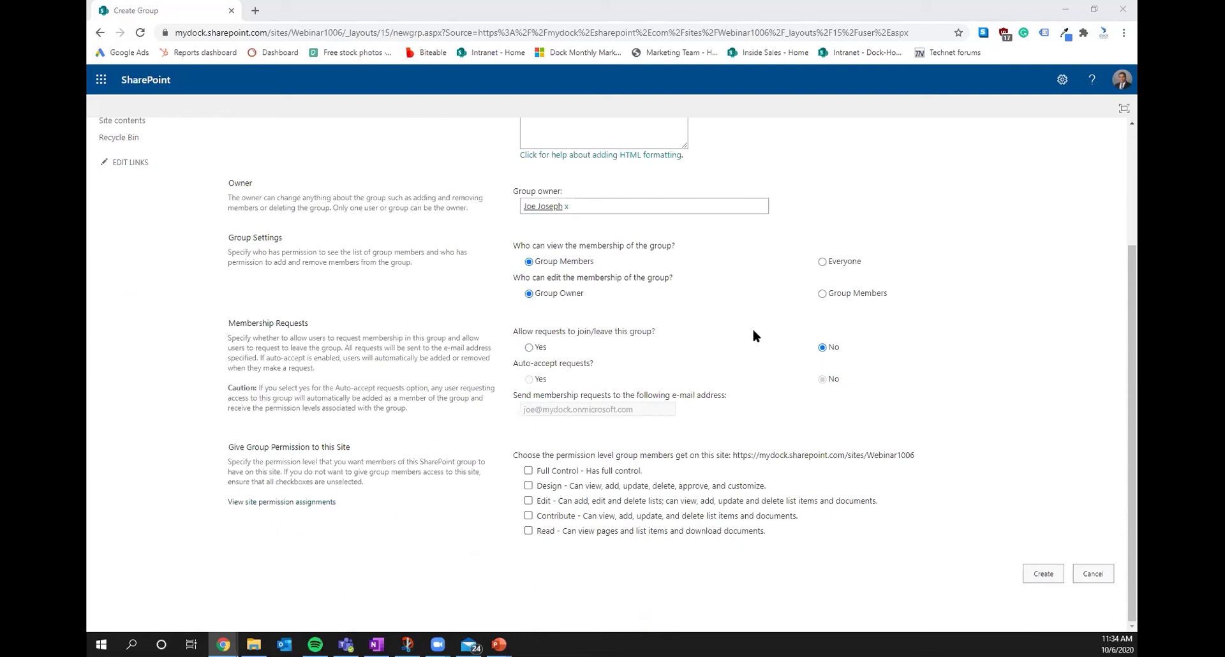
Create the group under the name "Customer A" instead, with Read permission on the site.
left_click(648, 531)
scroll(684, 447, "up", 3)
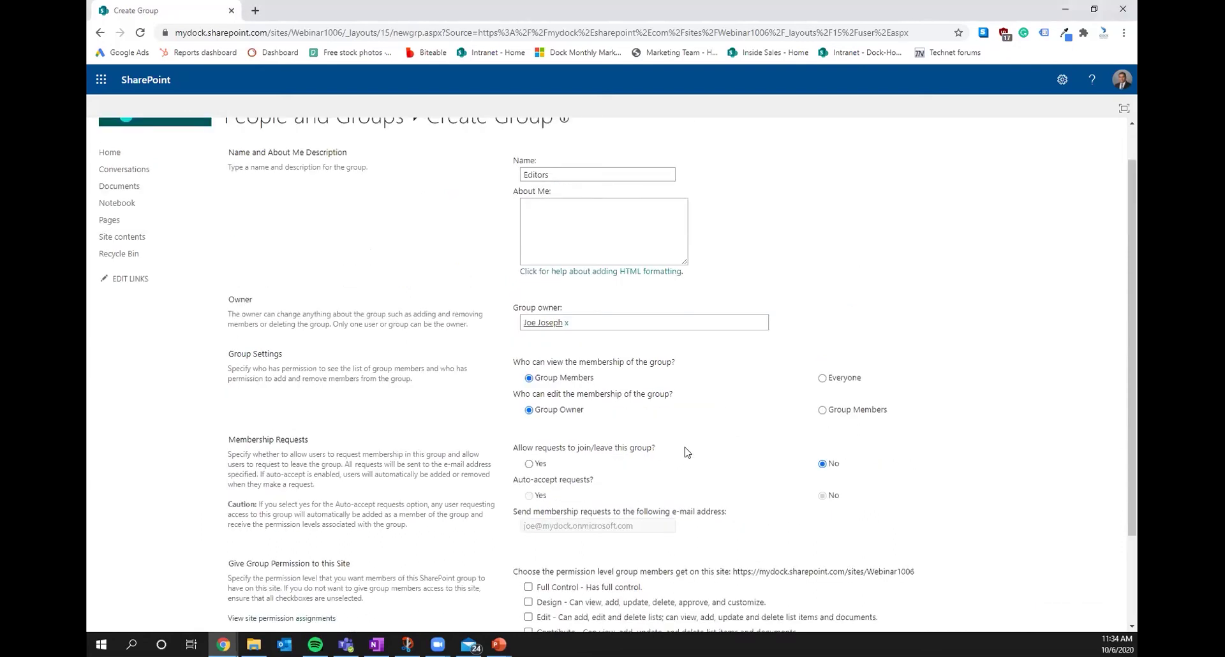
left_click_drag(557, 217, 477, 208)
type("Customer A")
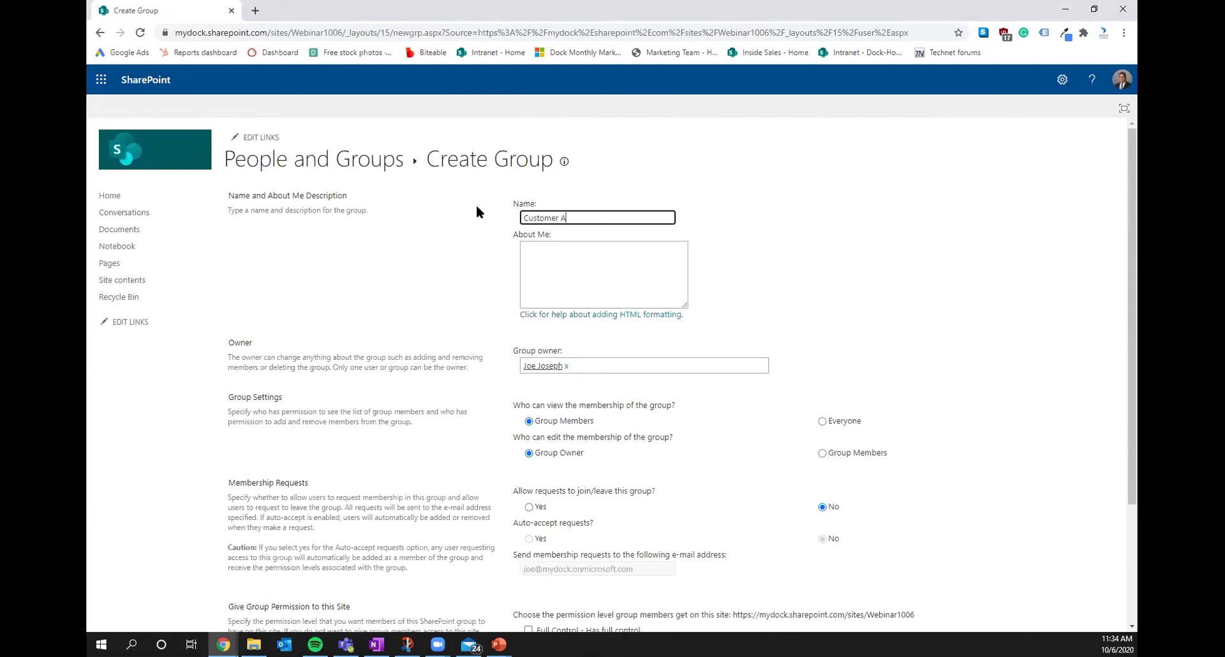
scroll(774, 270, "down", 3)
left_click(1029, 579)
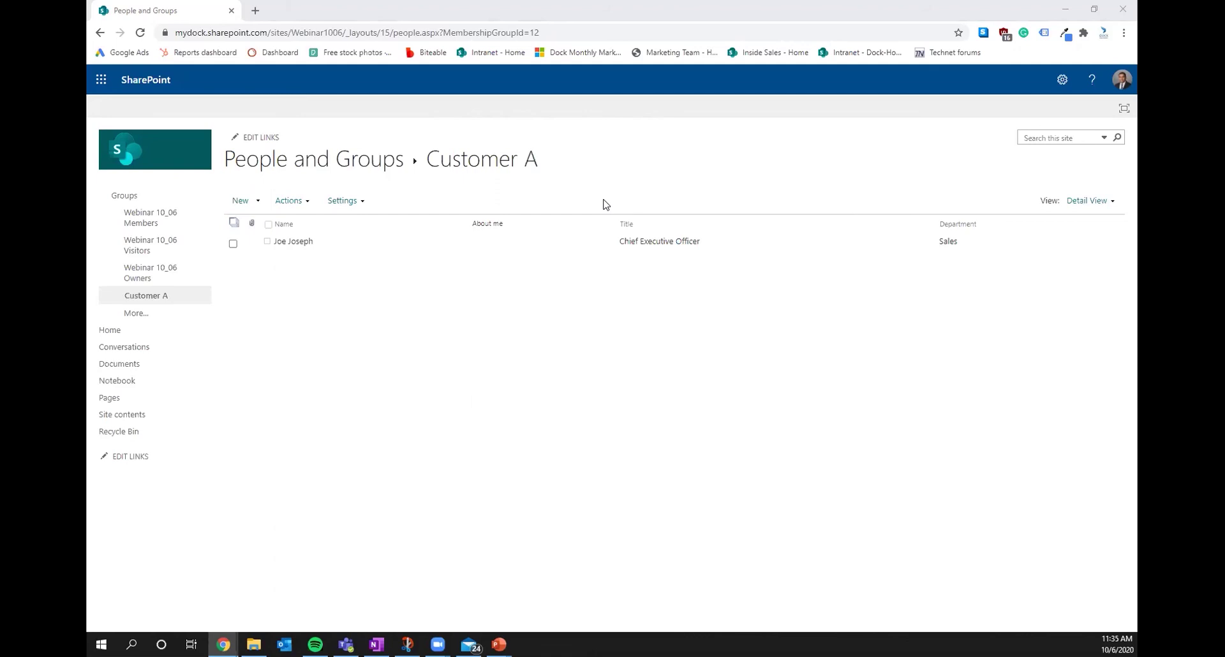
From the SharePoint start page, create a communication site named "Communication Webinar" with the Topic design and English as the language.
left_click(130, 87)
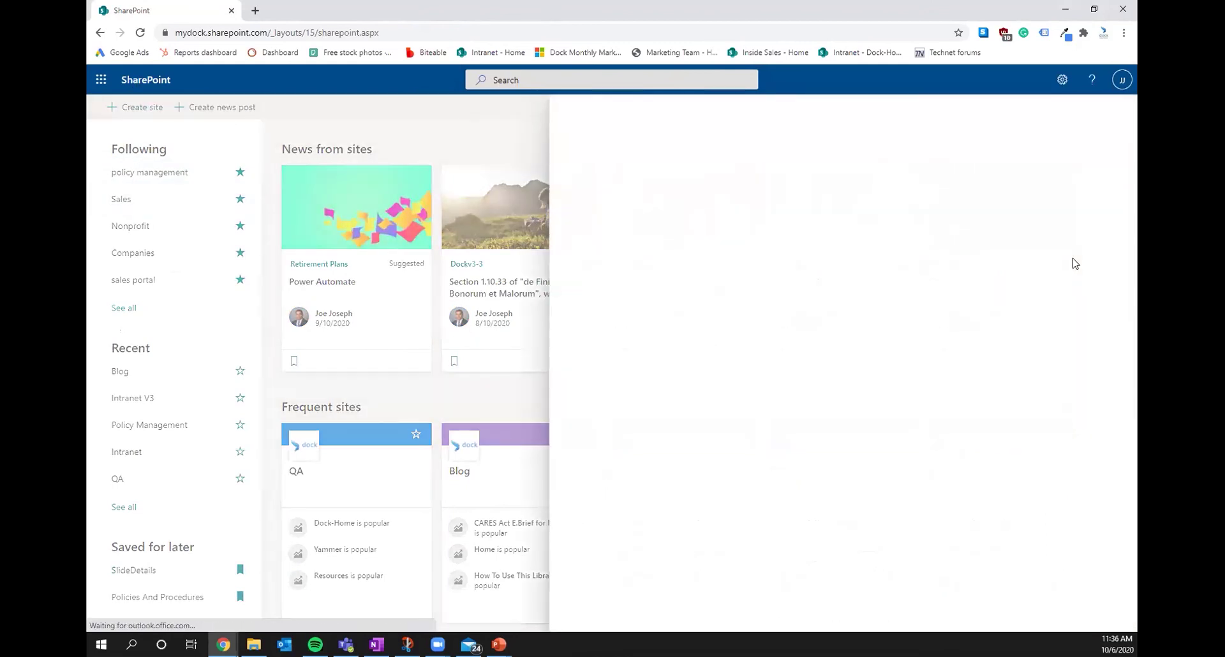
left_click(979, 306)
left_click(900, 200)
type("Communca")
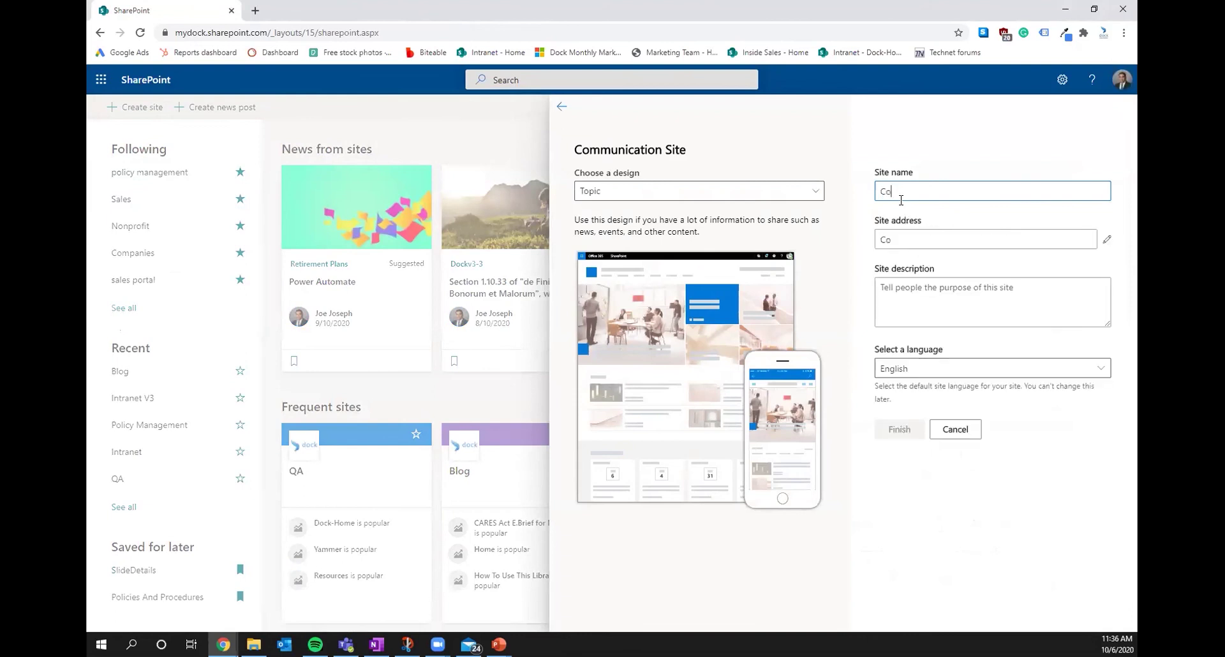
key("BackSpace")
key("BackSpace")
type("ication Webinar")
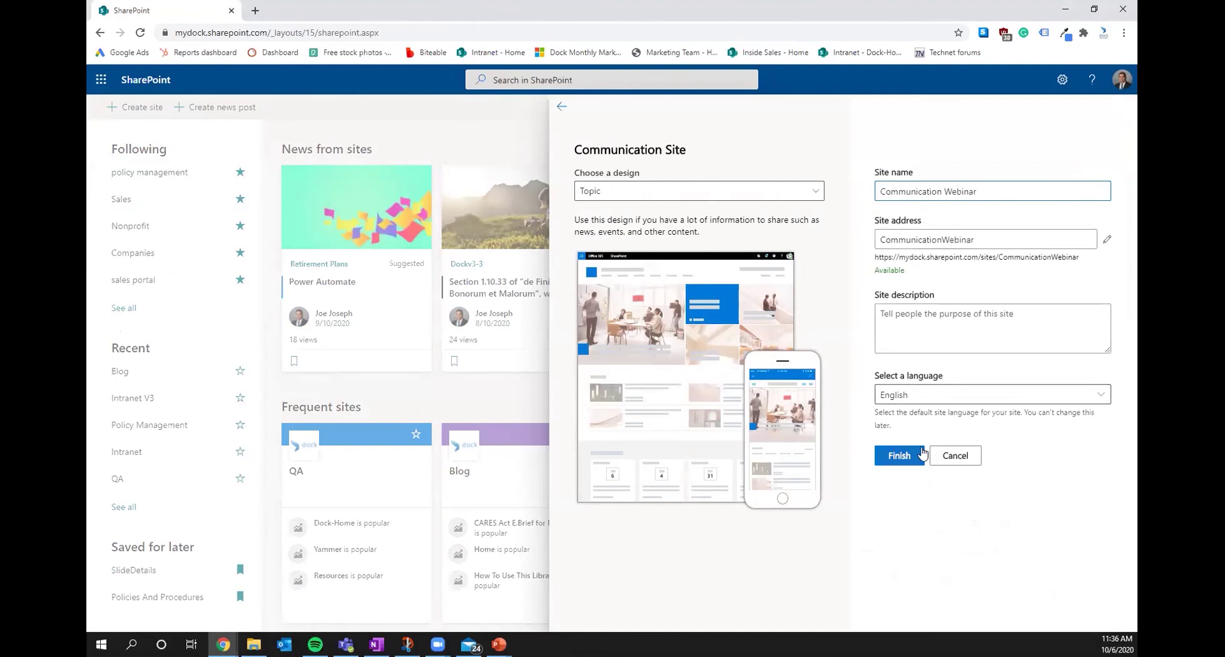
left_click(912, 454)
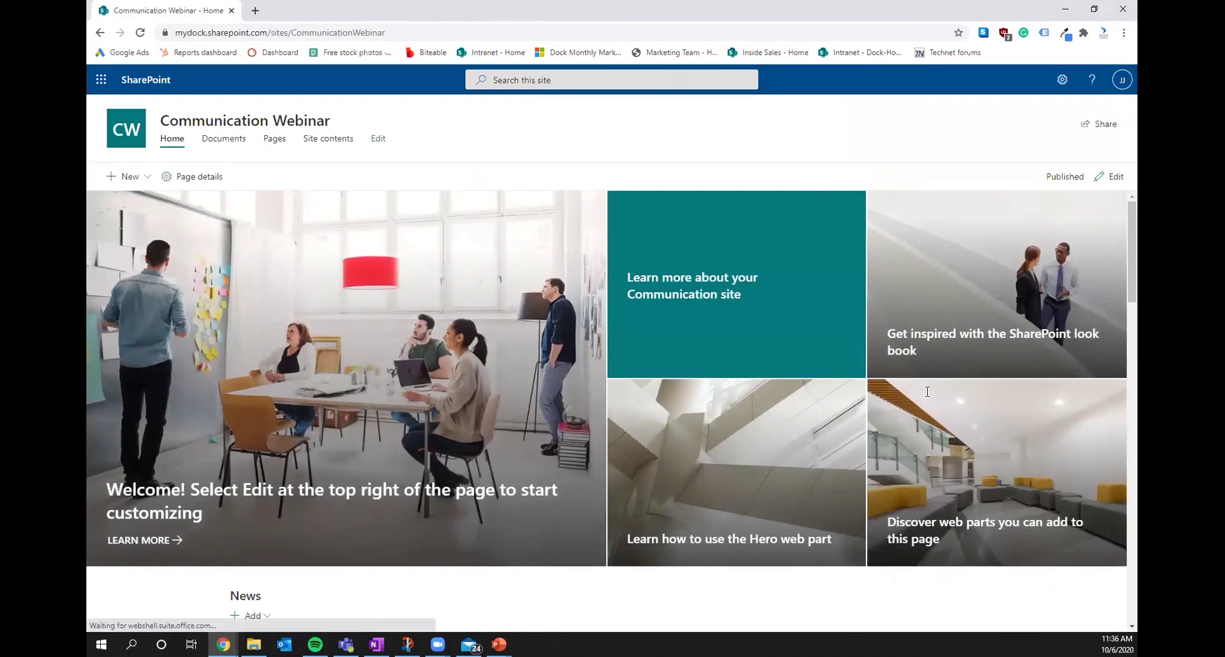
Look over the new communication site's home page and show the site owners, members and visitors in its permissions.
scroll(598, 307, "down", 4)
scroll(855, 285, "down", 7)
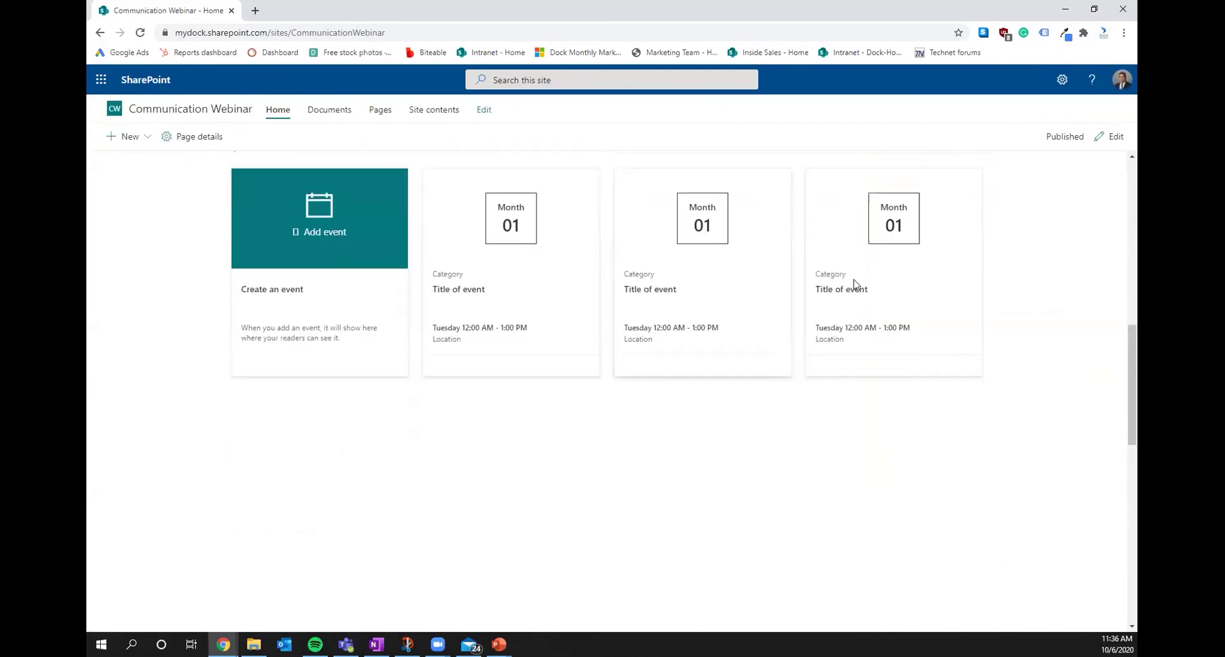
scroll(893, 270, "up", 10)
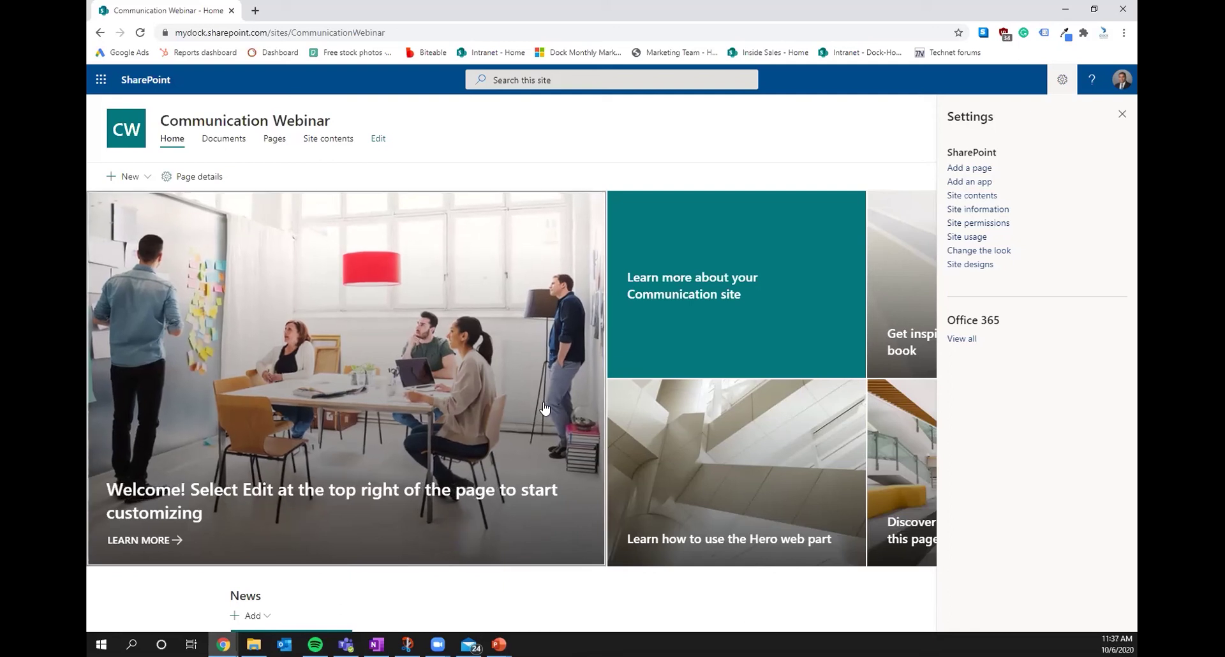
left_click(983, 223)
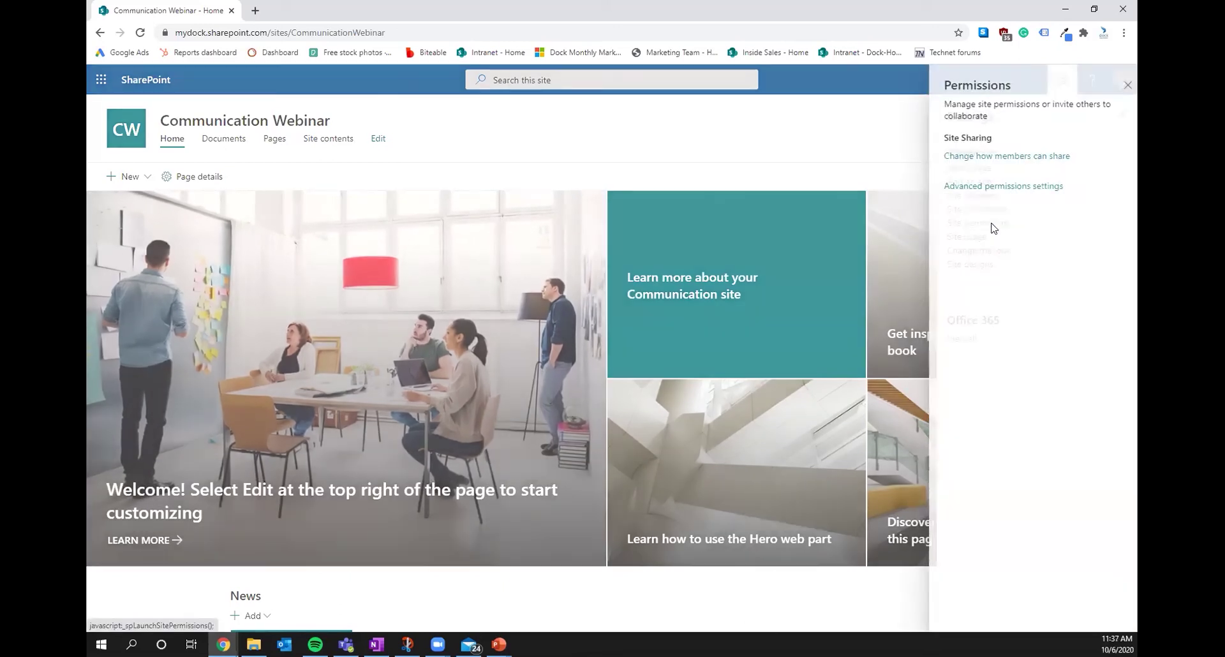
left_click(973, 170)
left_click(983, 206)
left_click(991, 243)
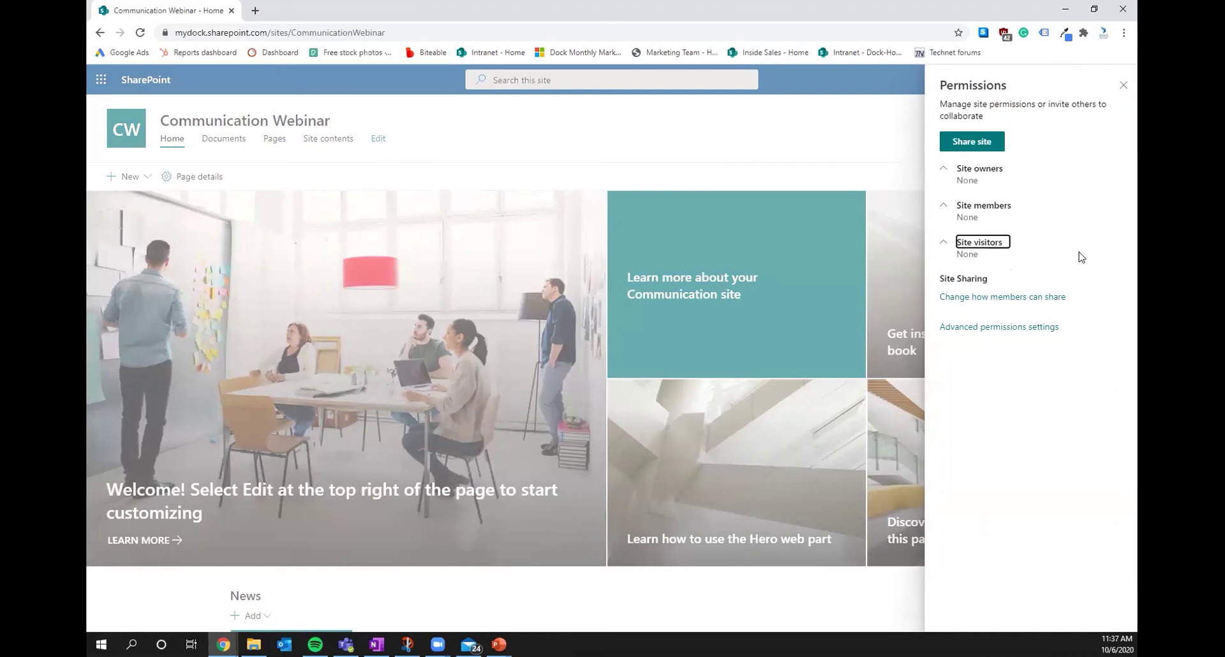
Leave the communication site for the SharePoint start page and open the site permissions of the Dock 365 Inc. Team Site through its site settings.
left_click(1122, 85)
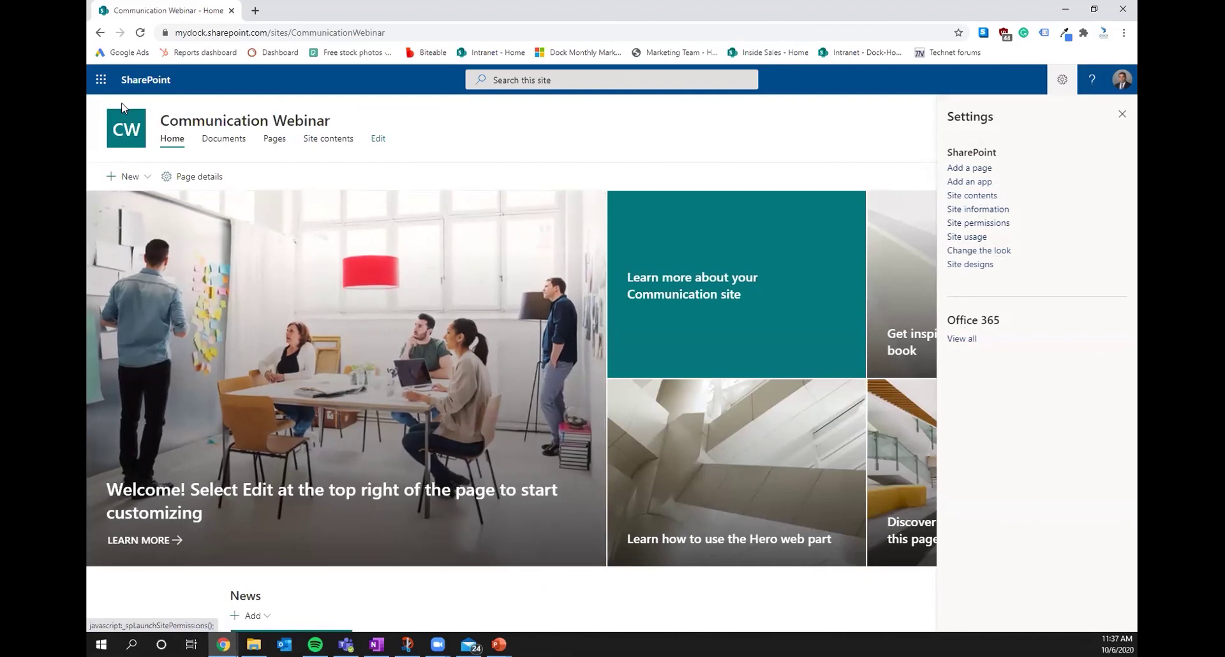
left_click(101, 79)
left_click(346, 107)
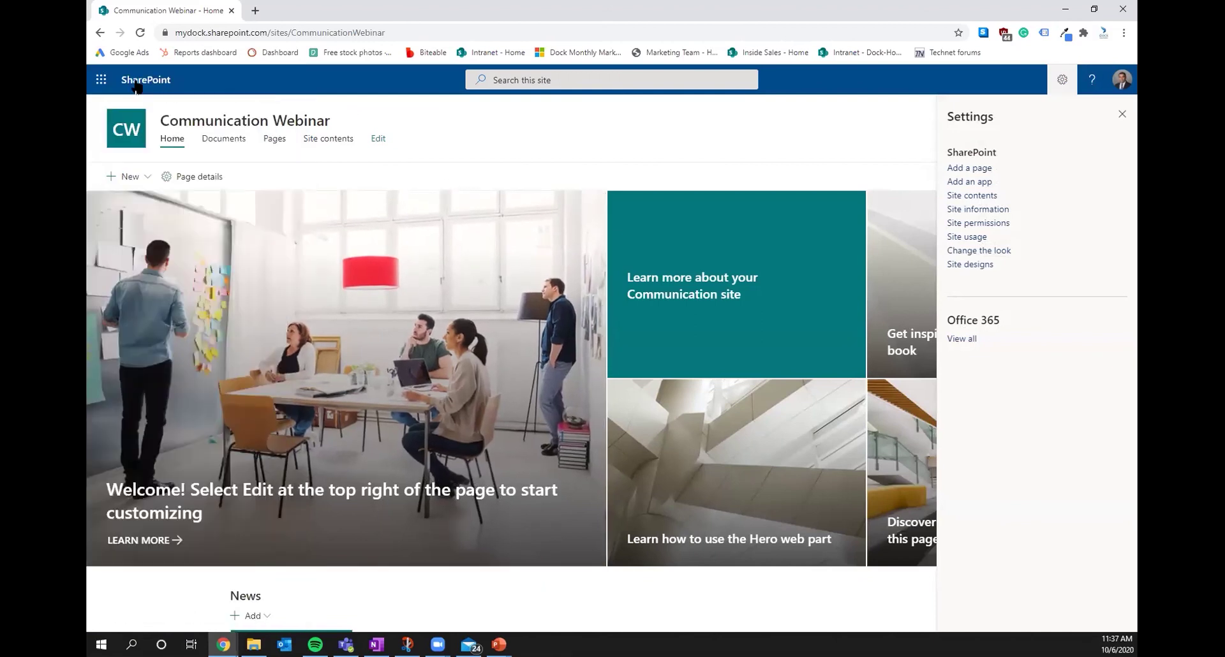
left_click(145, 85)
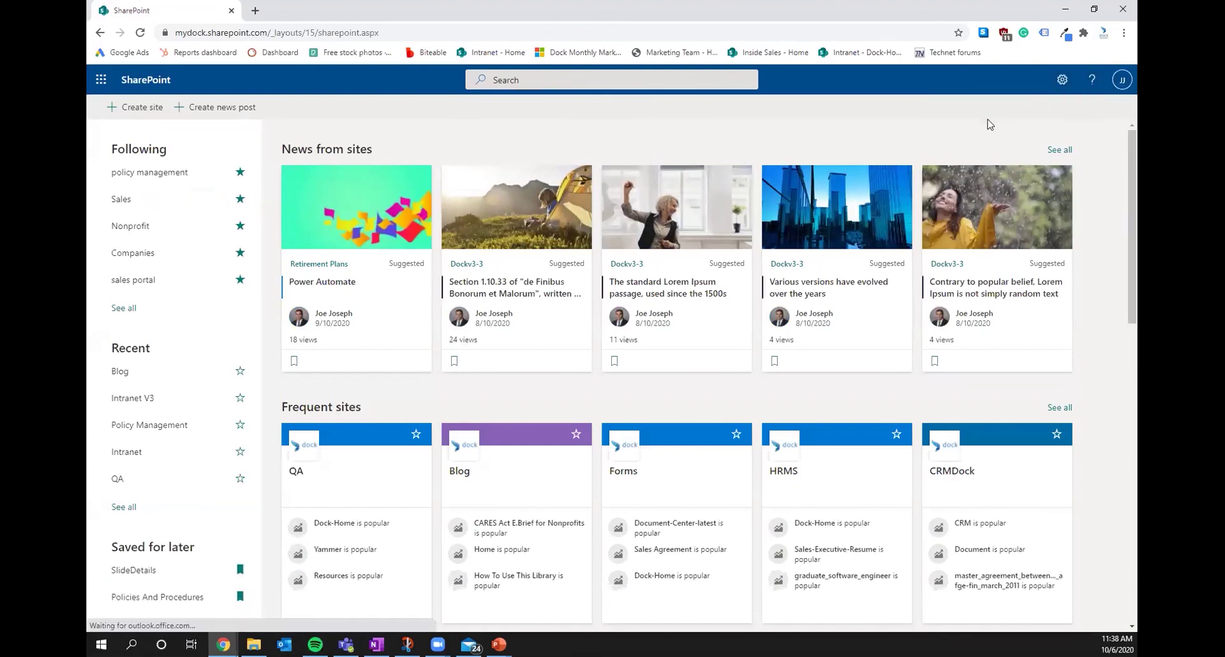
left_click(1056, 80)
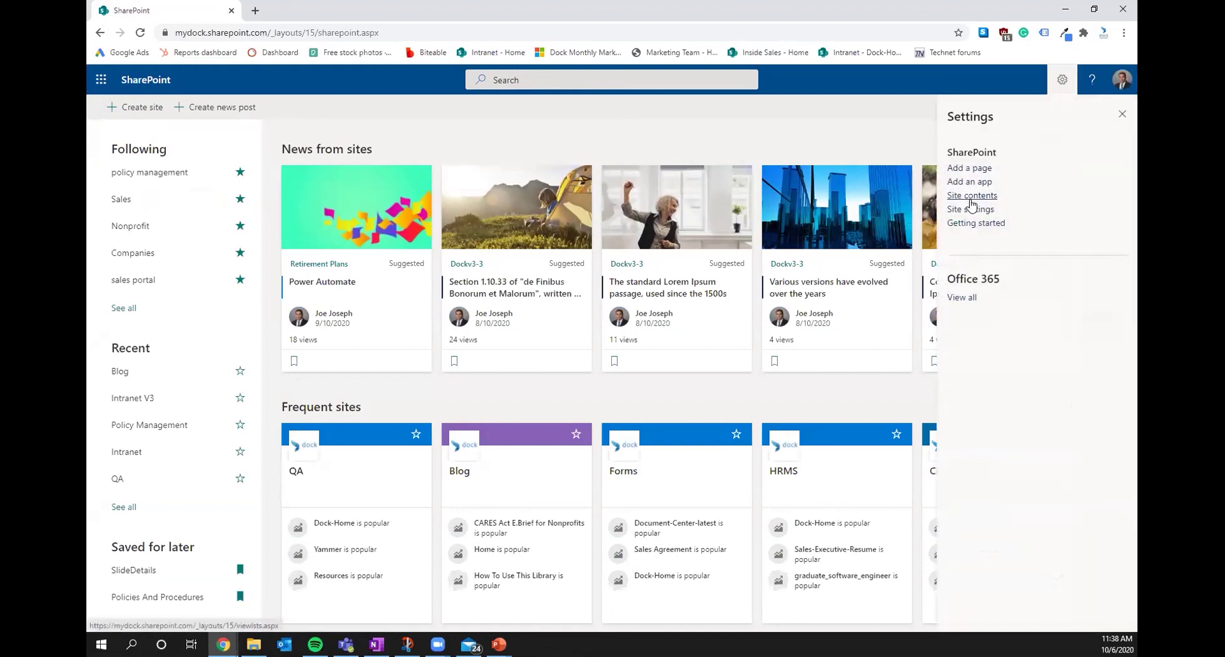
left_click(967, 199)
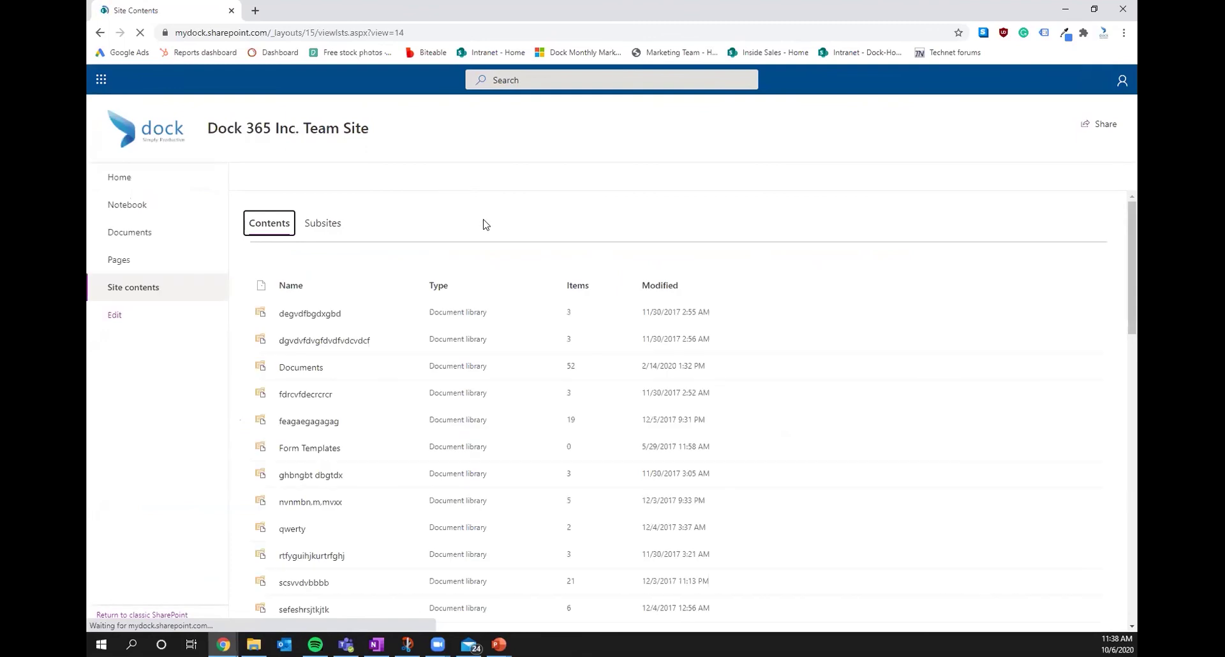
left_click(990, 182)
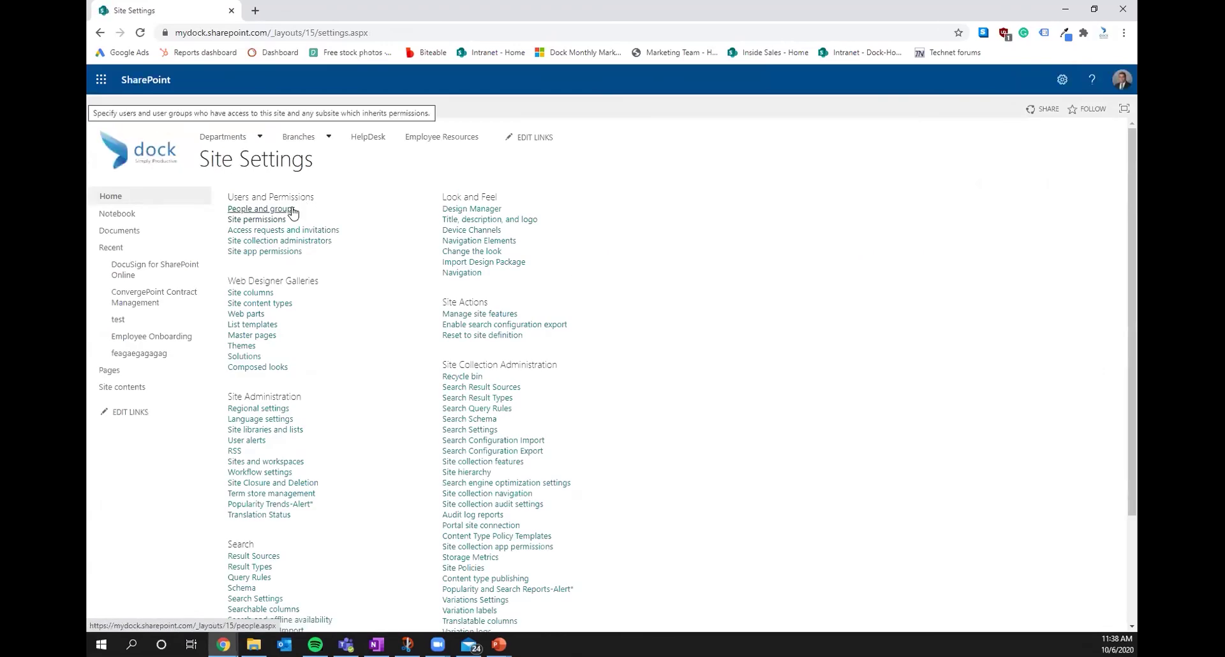
left_click(259, 210)
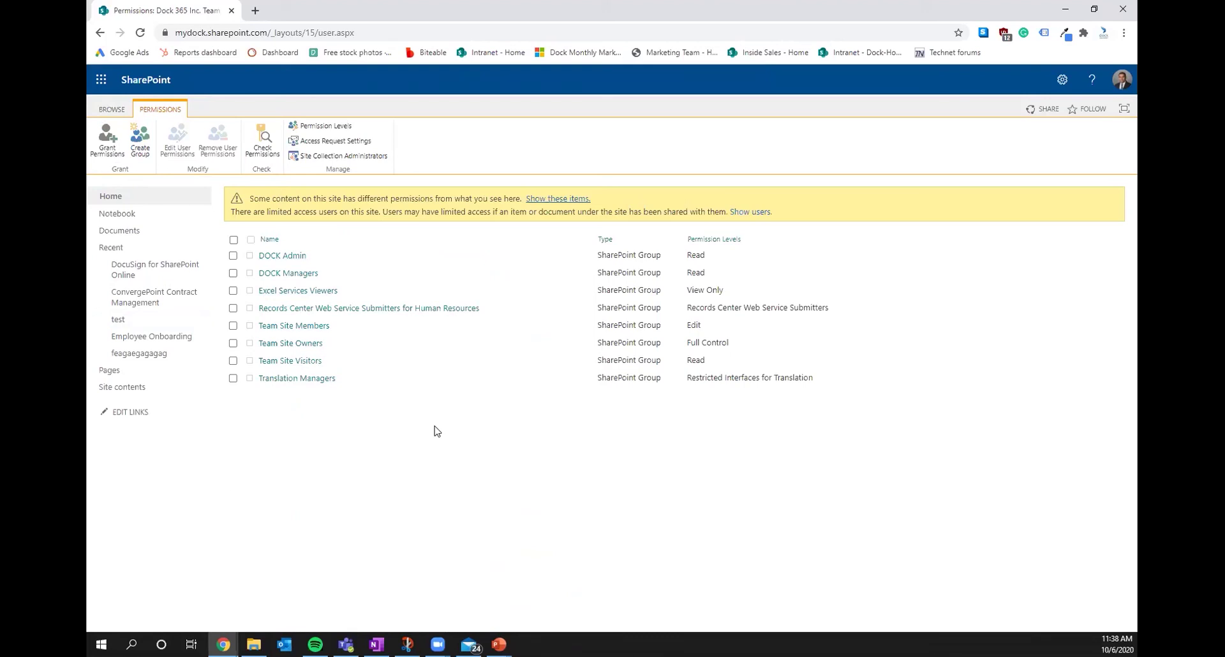
Review the owner, membership and permission-level options for a new group on the team site, leaving without creating one.
left_click(136, 149)
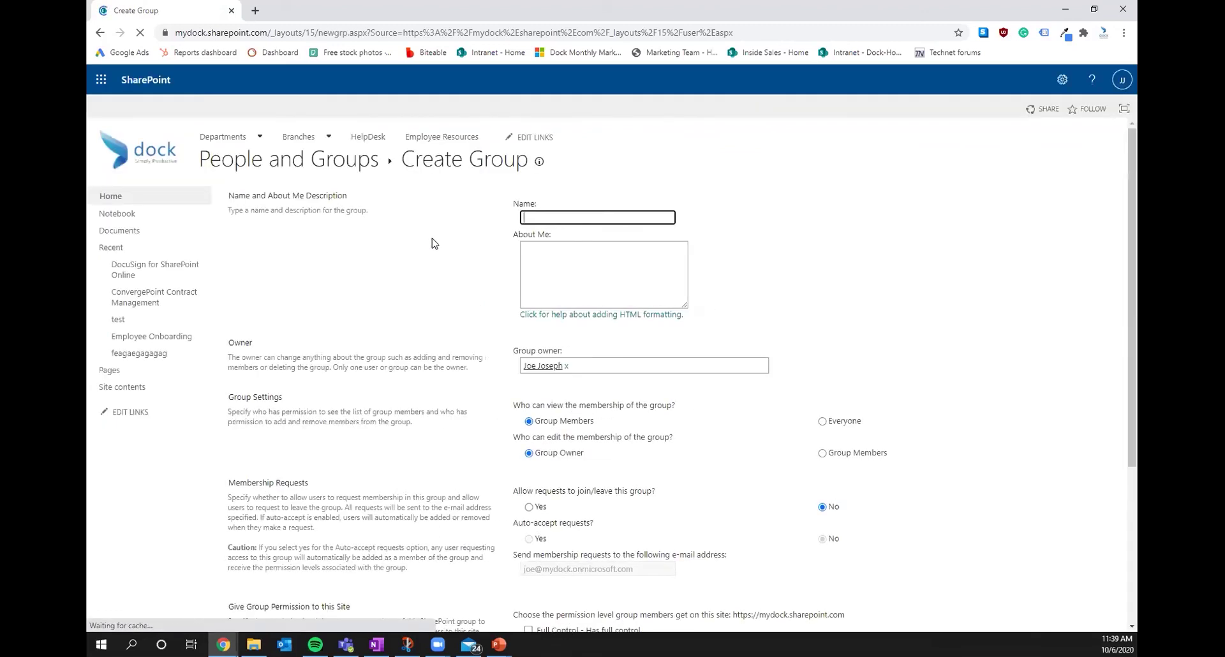
scroll(443, 261, "down", 4)
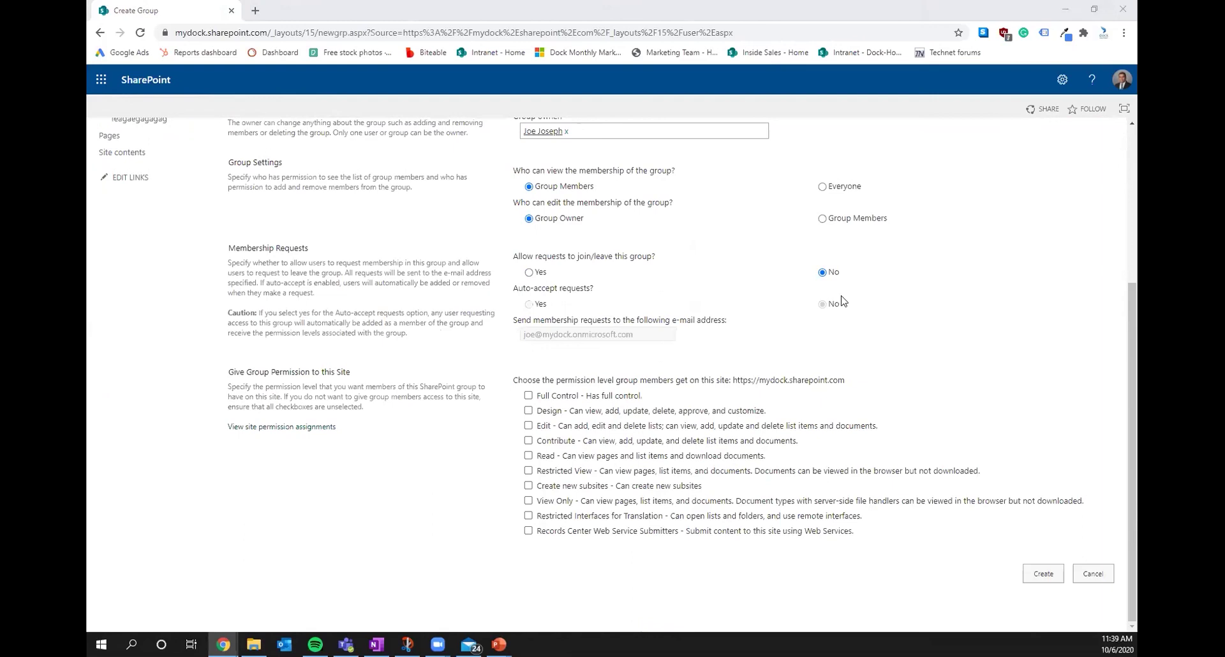
scroll(967, 348, "up", 4)
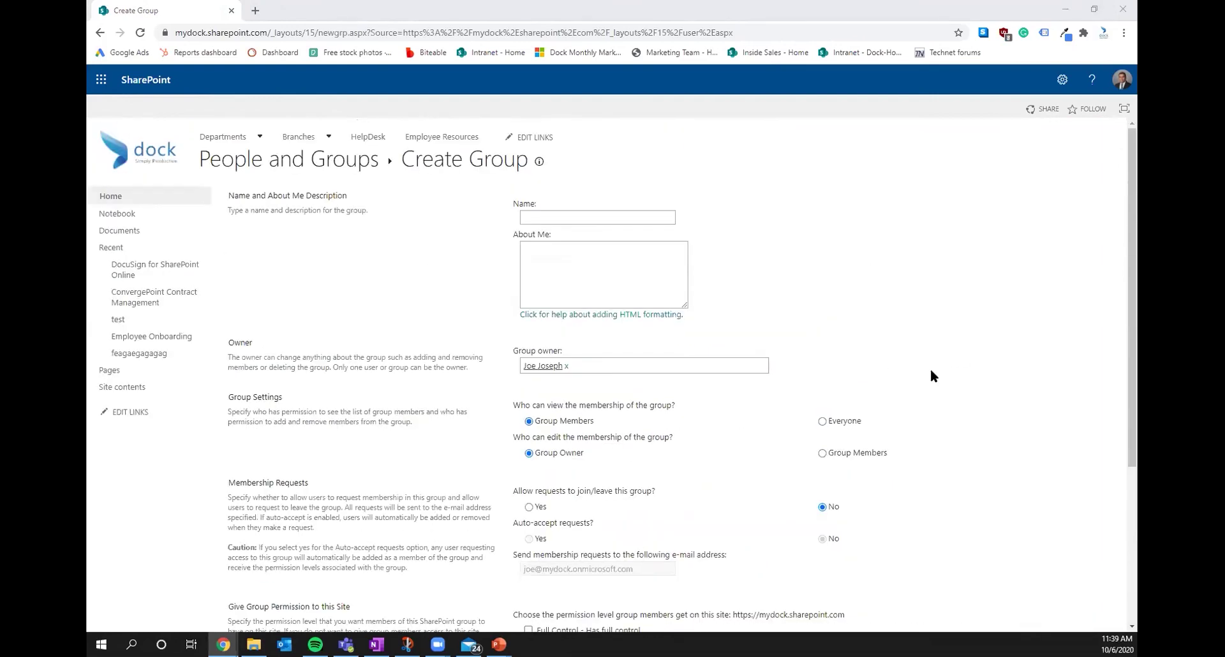
scroll(928, 370, "down", 4)
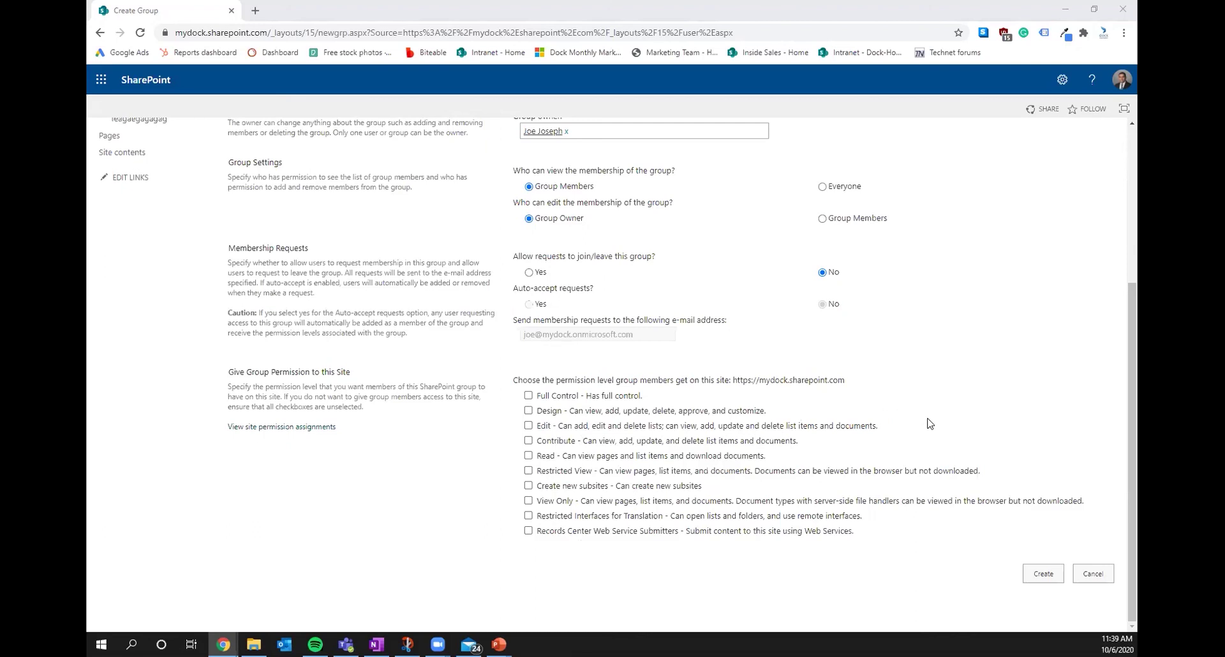
scroll(929, 424, "up", 4)
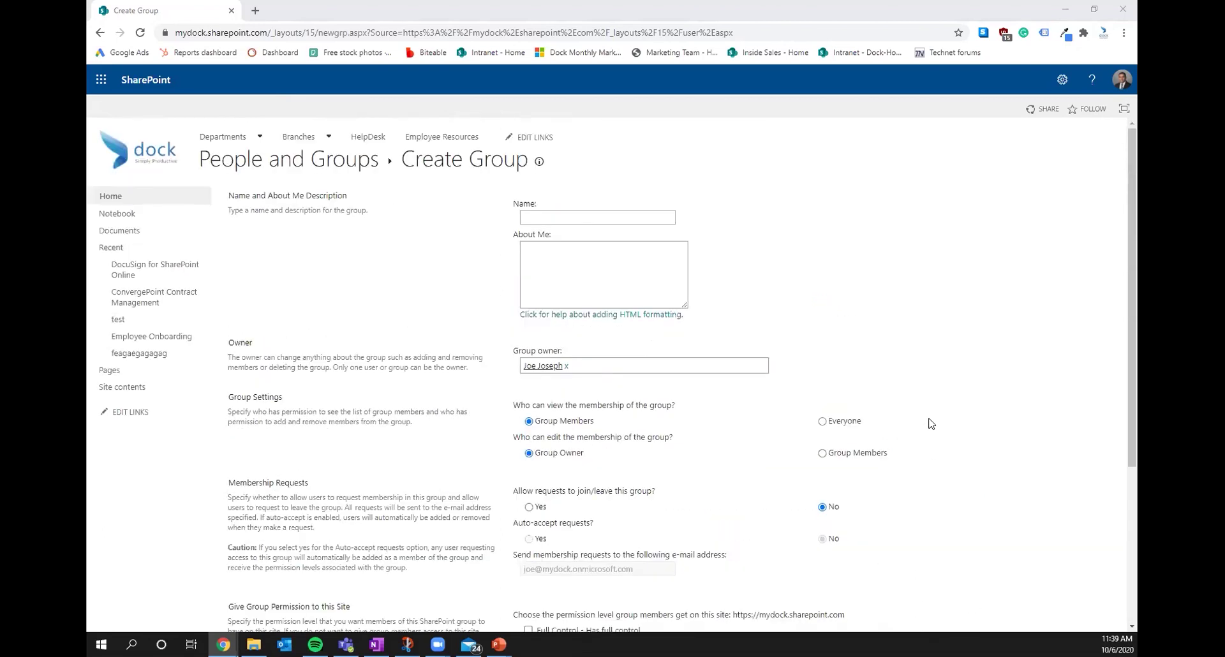
scroll(936, 424, "down", 4)
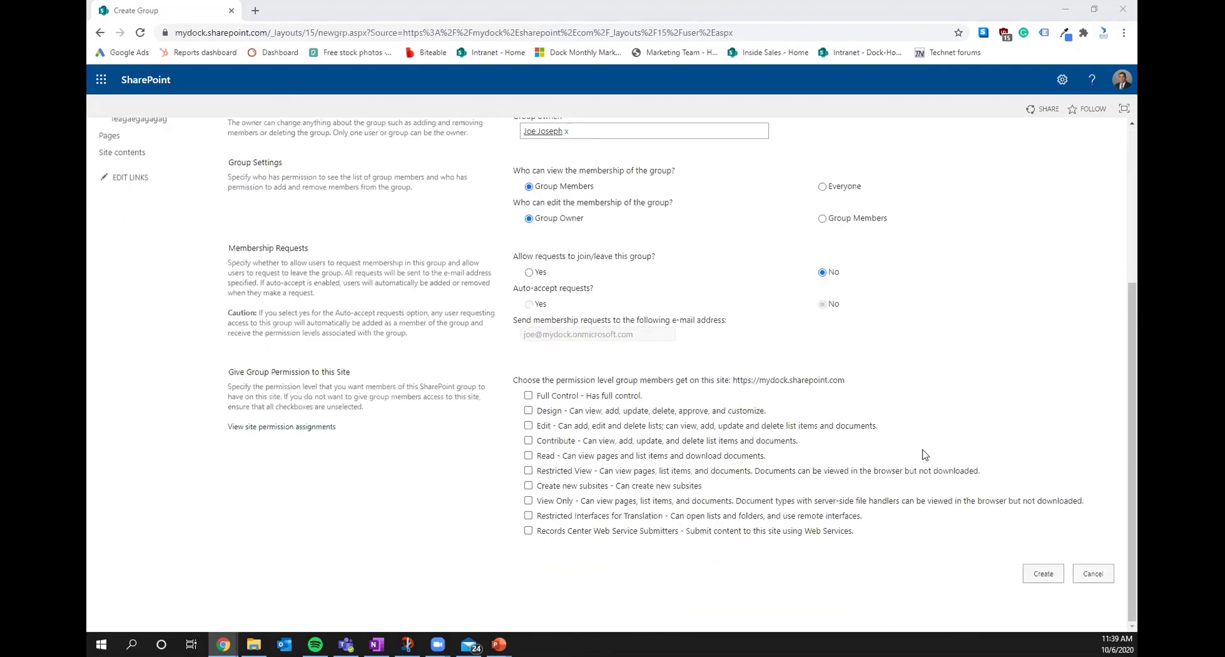
left_click(1092, 573)
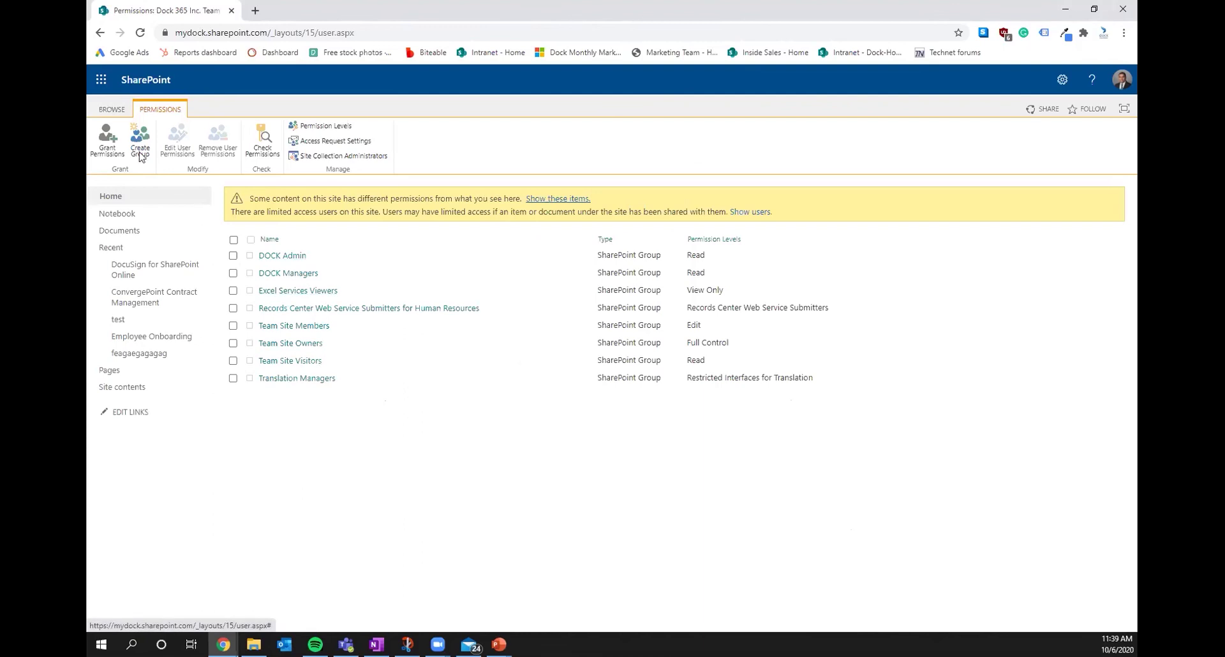
Start granting site permissions to the Team Site Alpha Members group, and close the invitation without sharing.
left_click(114, 147)
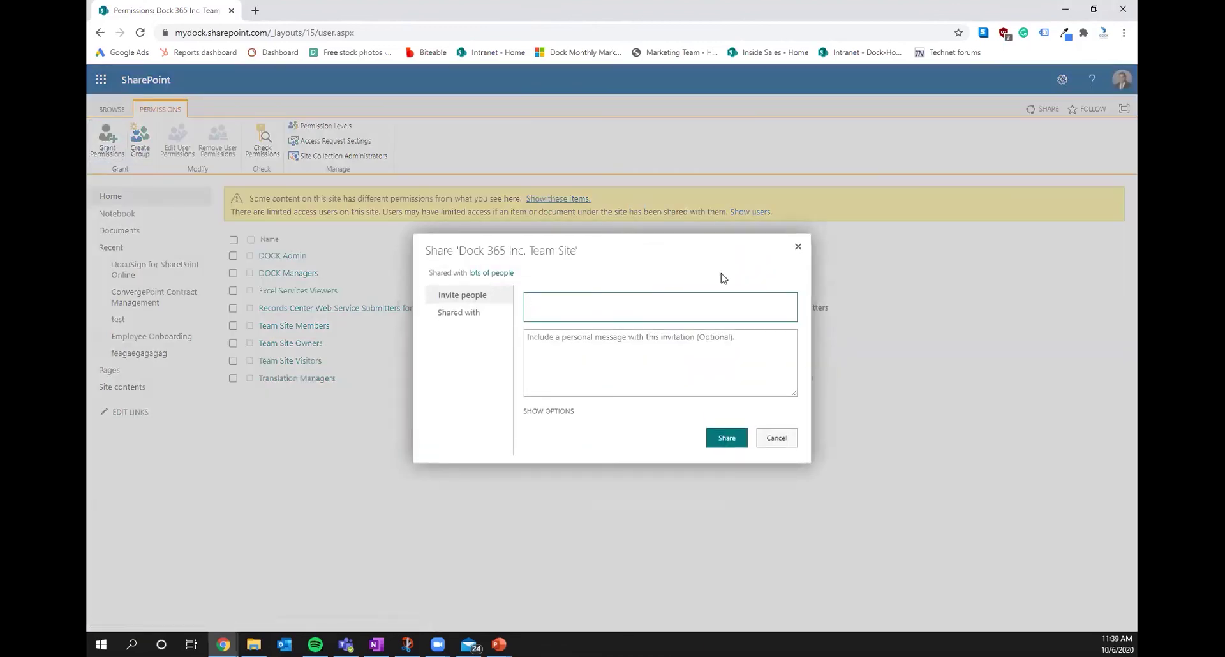
type("Alex")
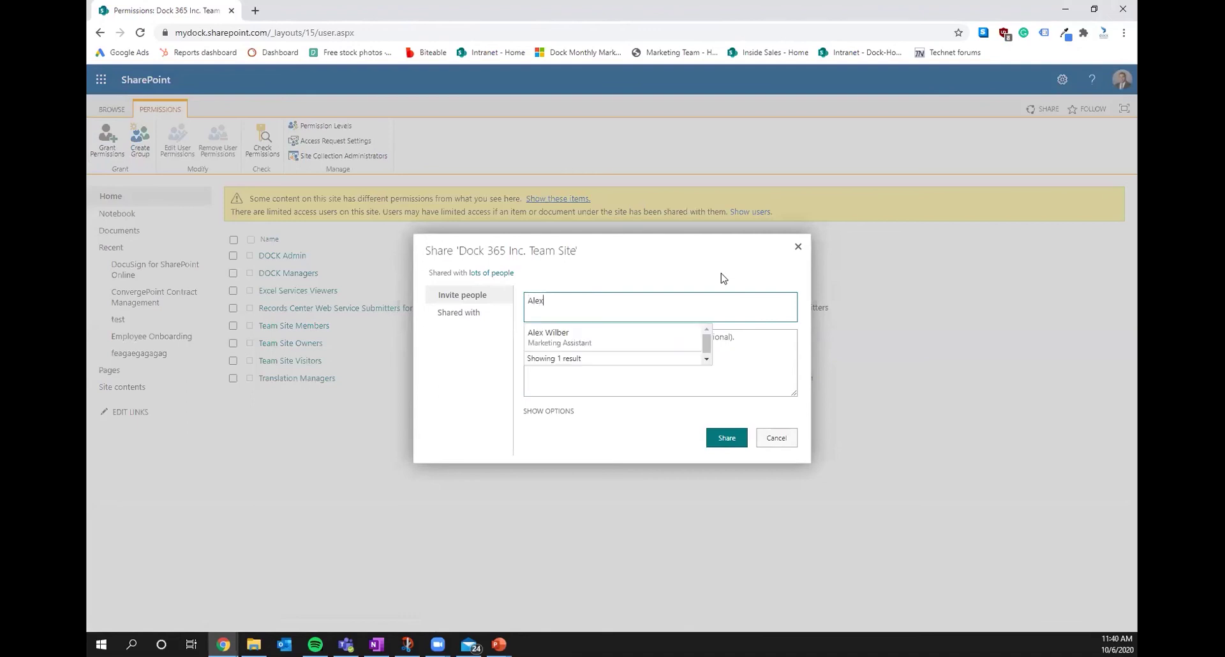
key("BackSpace")
key("BackSpace")
key("BackSpace")
key("BackSpace")
type("Team")
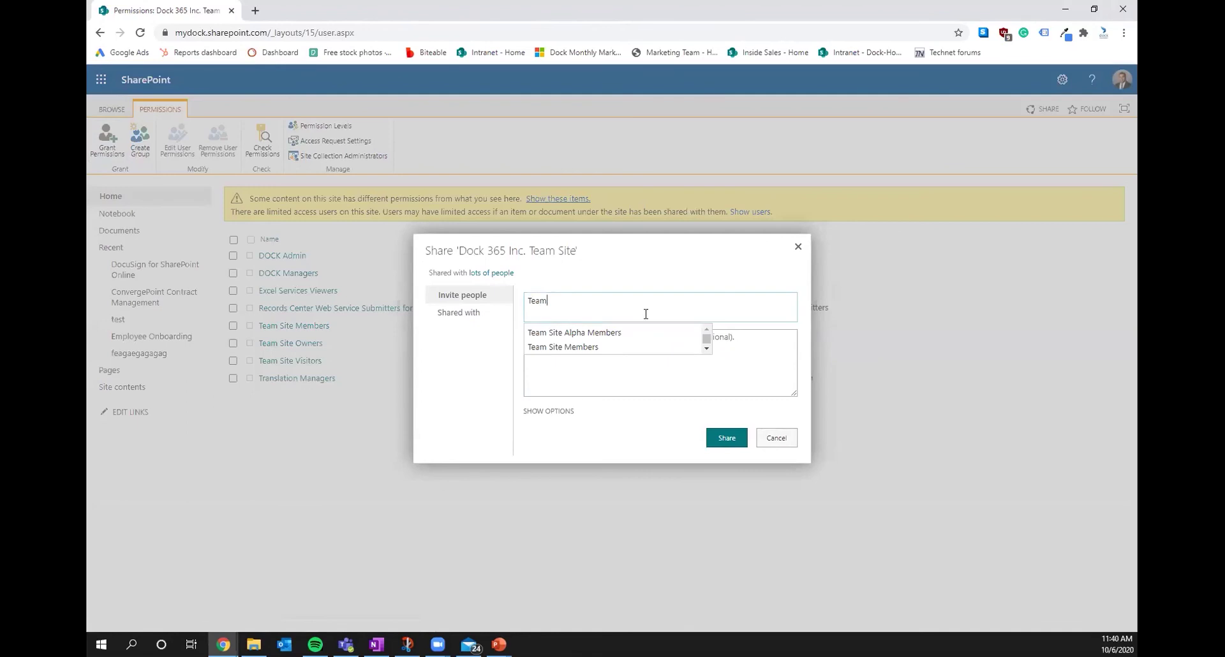
left_click(621, 333)
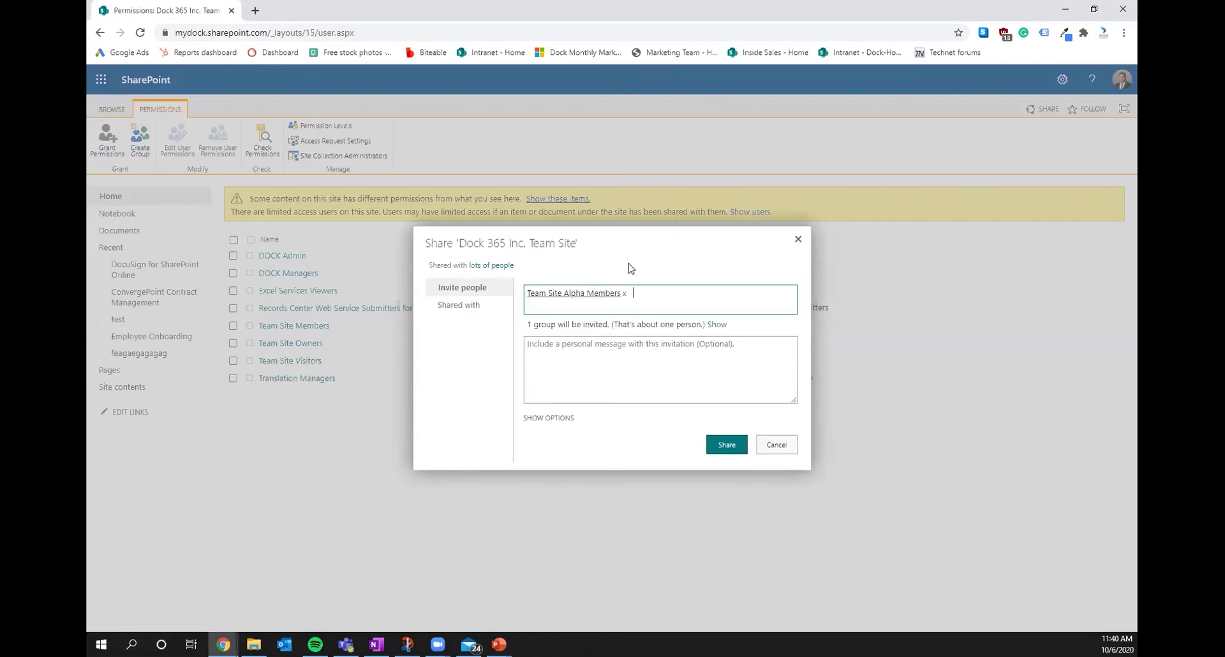
left_click(800, 241)
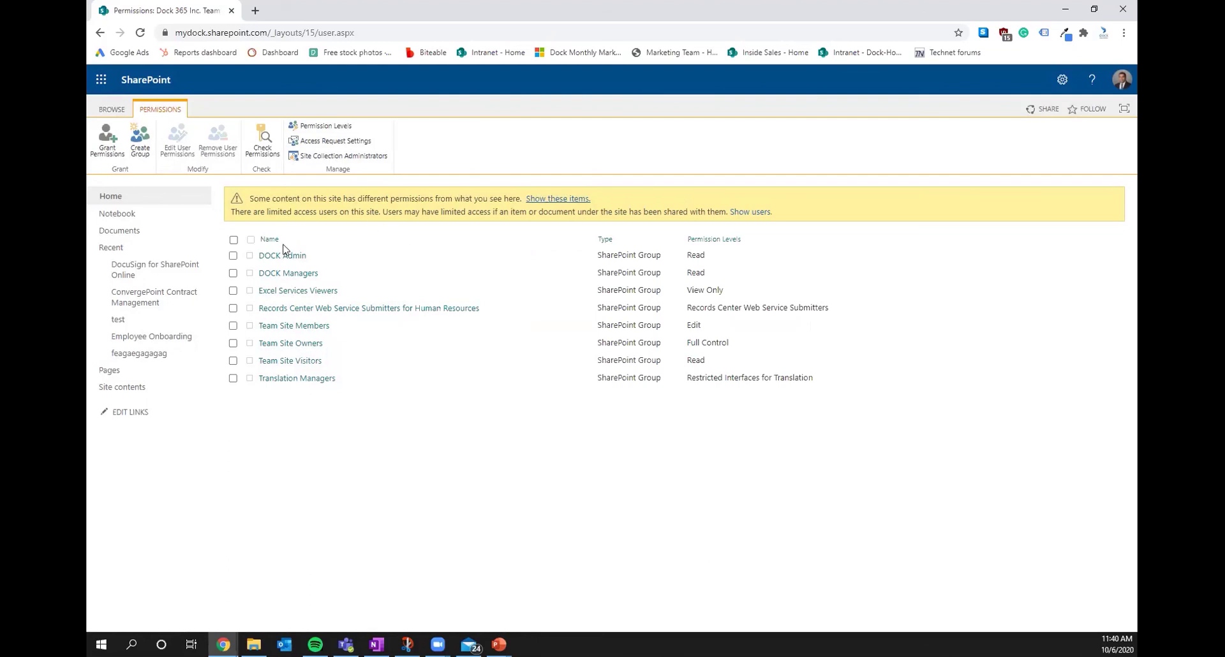
Inspect the editable permission levels of the Records Center Web Service Submitters for Human Resources group, and cancel without changes.
left_click(234, 308)
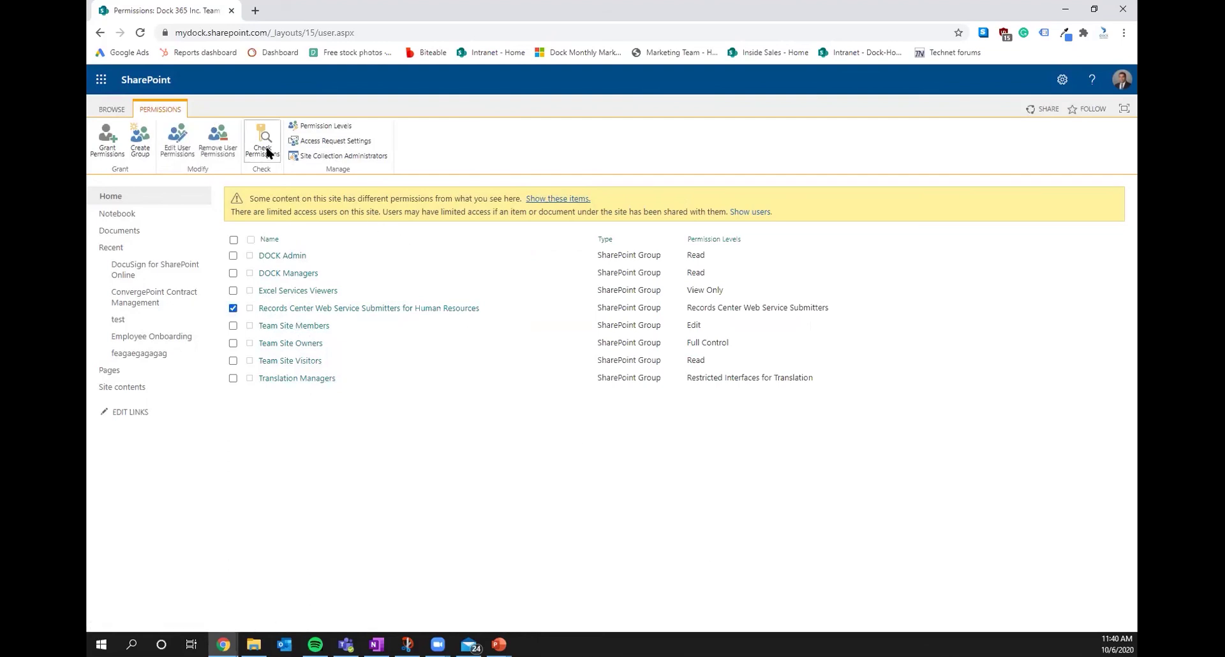
left_click(182, 149)
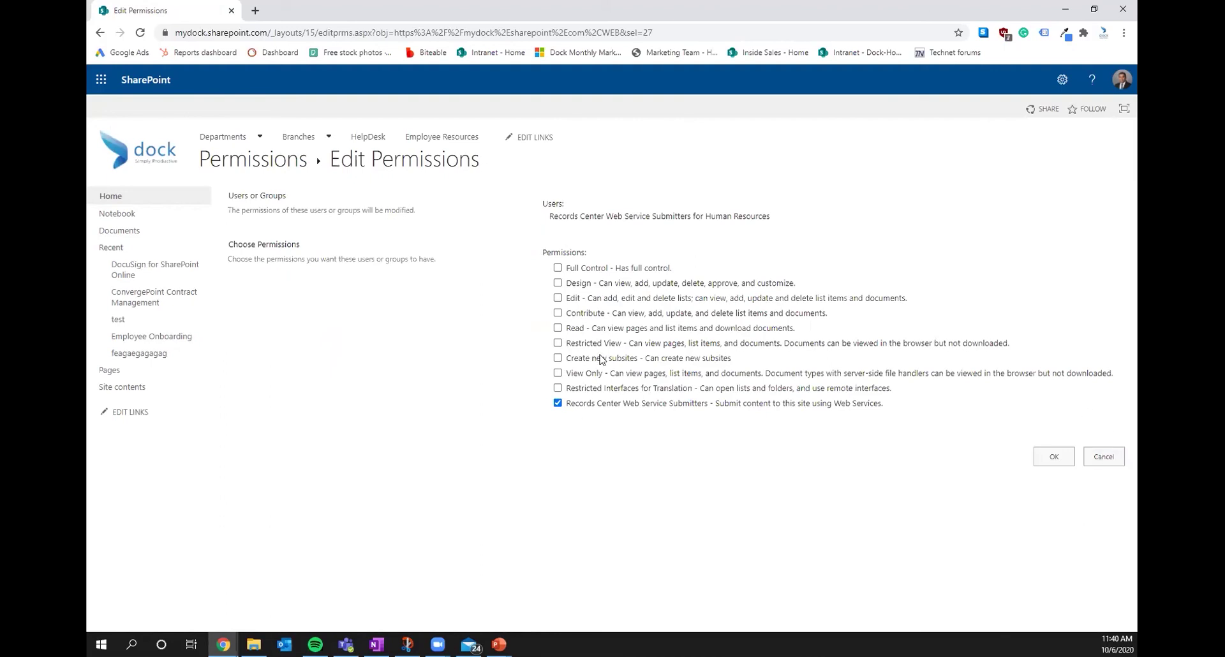
left_click(1091, 454)
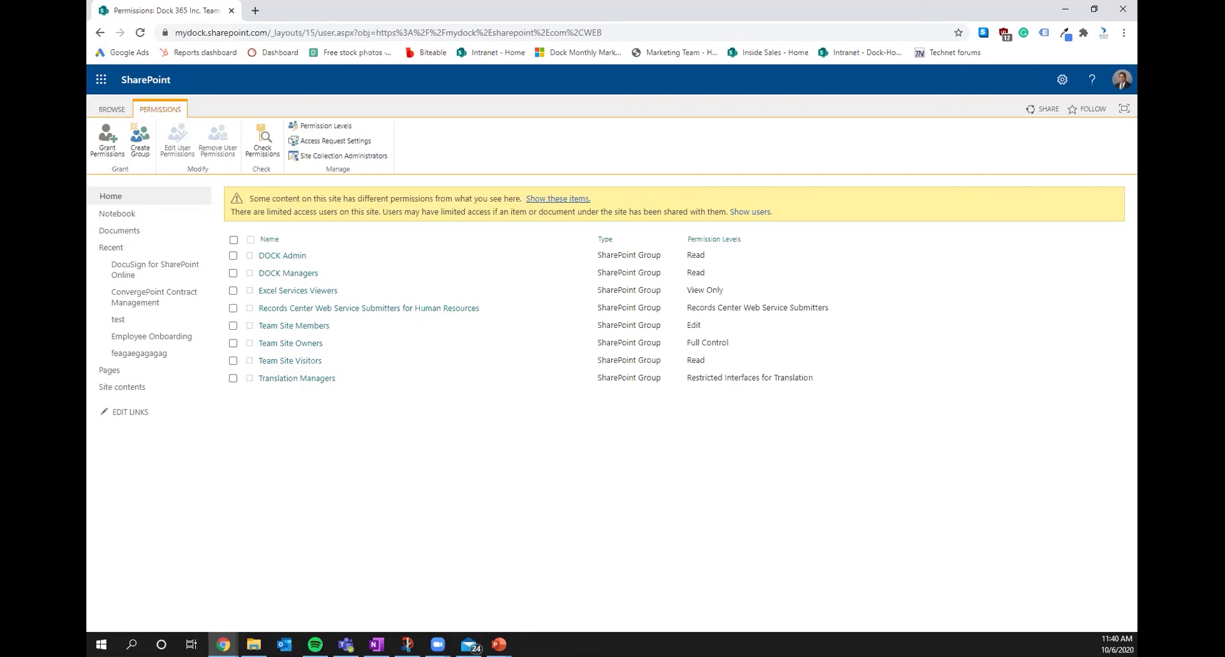
Switch from the browser to the slide show and advance to the Q&A slide.
left_click(1065, 8)
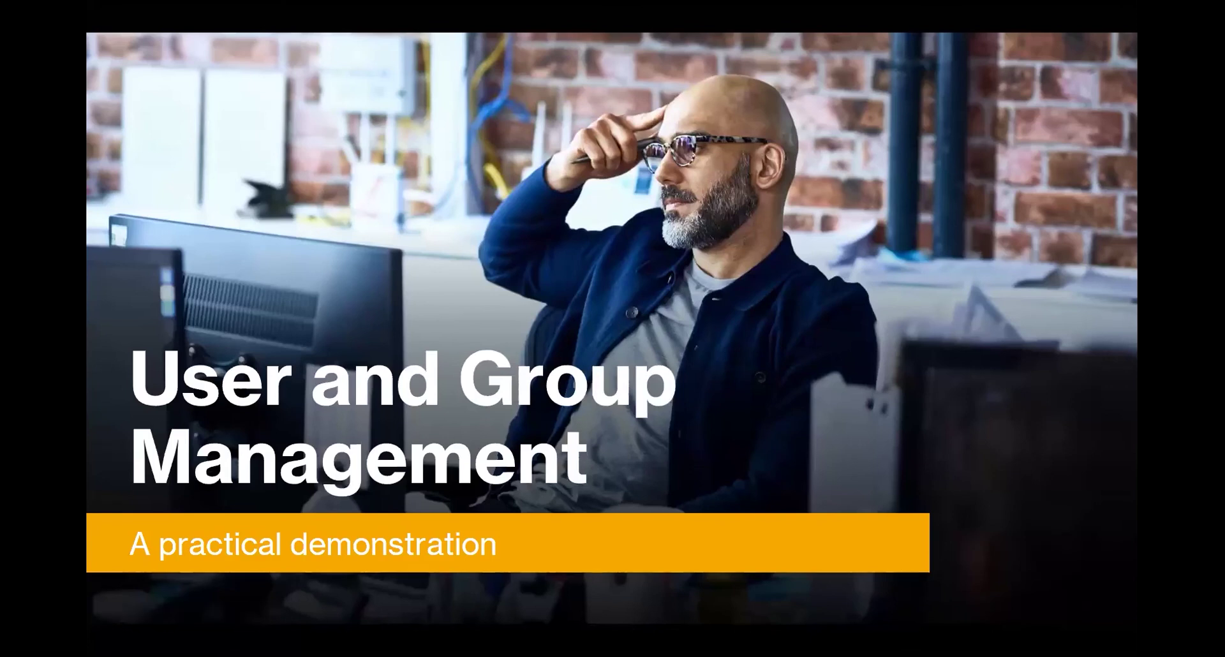
key("Right")
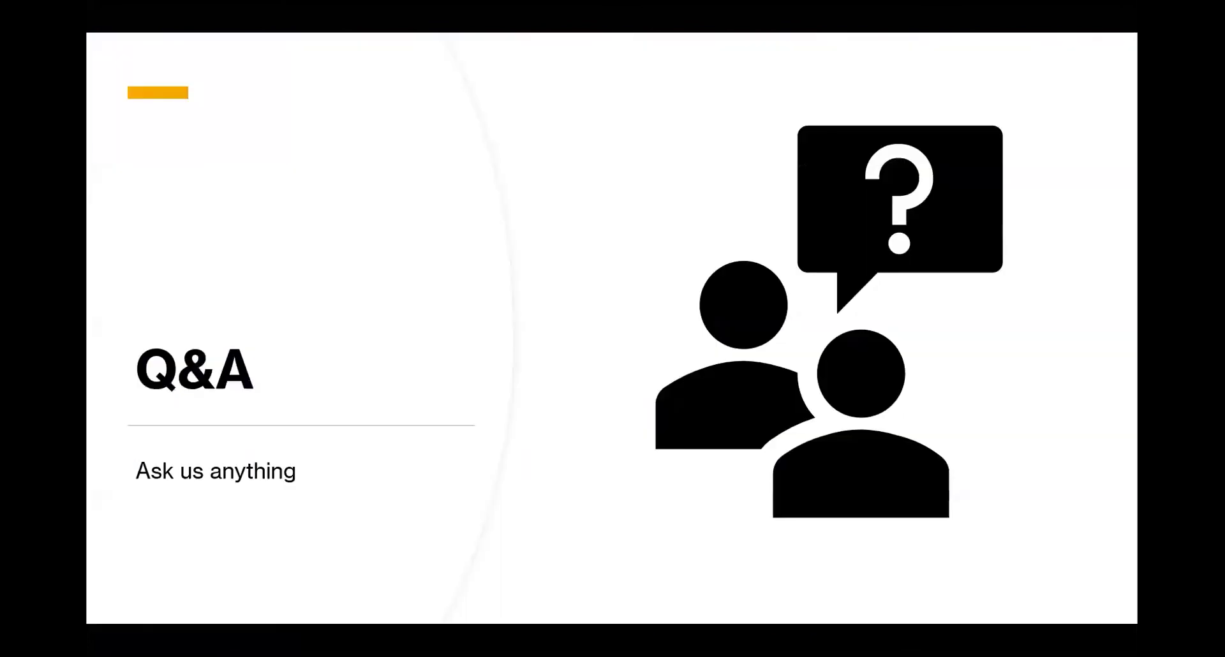